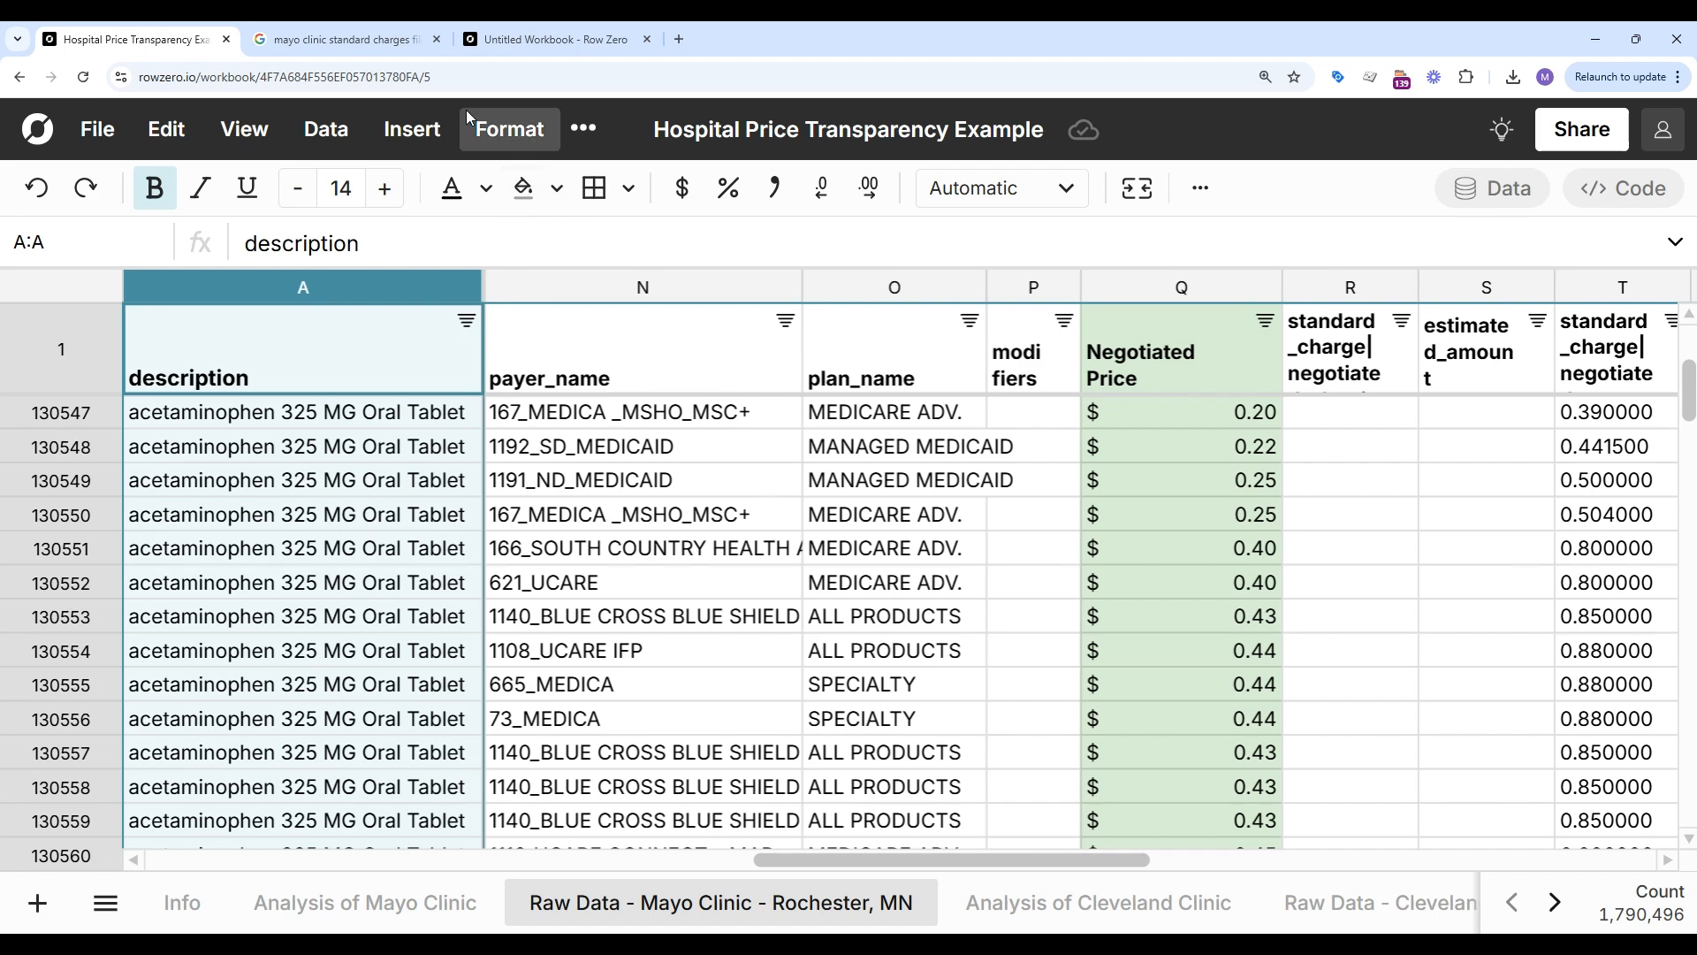
Step: Open Mayo Clinic's CMS price transparency page from the search results and download the machine readable file for Rochester, Minnesota
{"action": "left_click", "coordinate": [355, 40]}
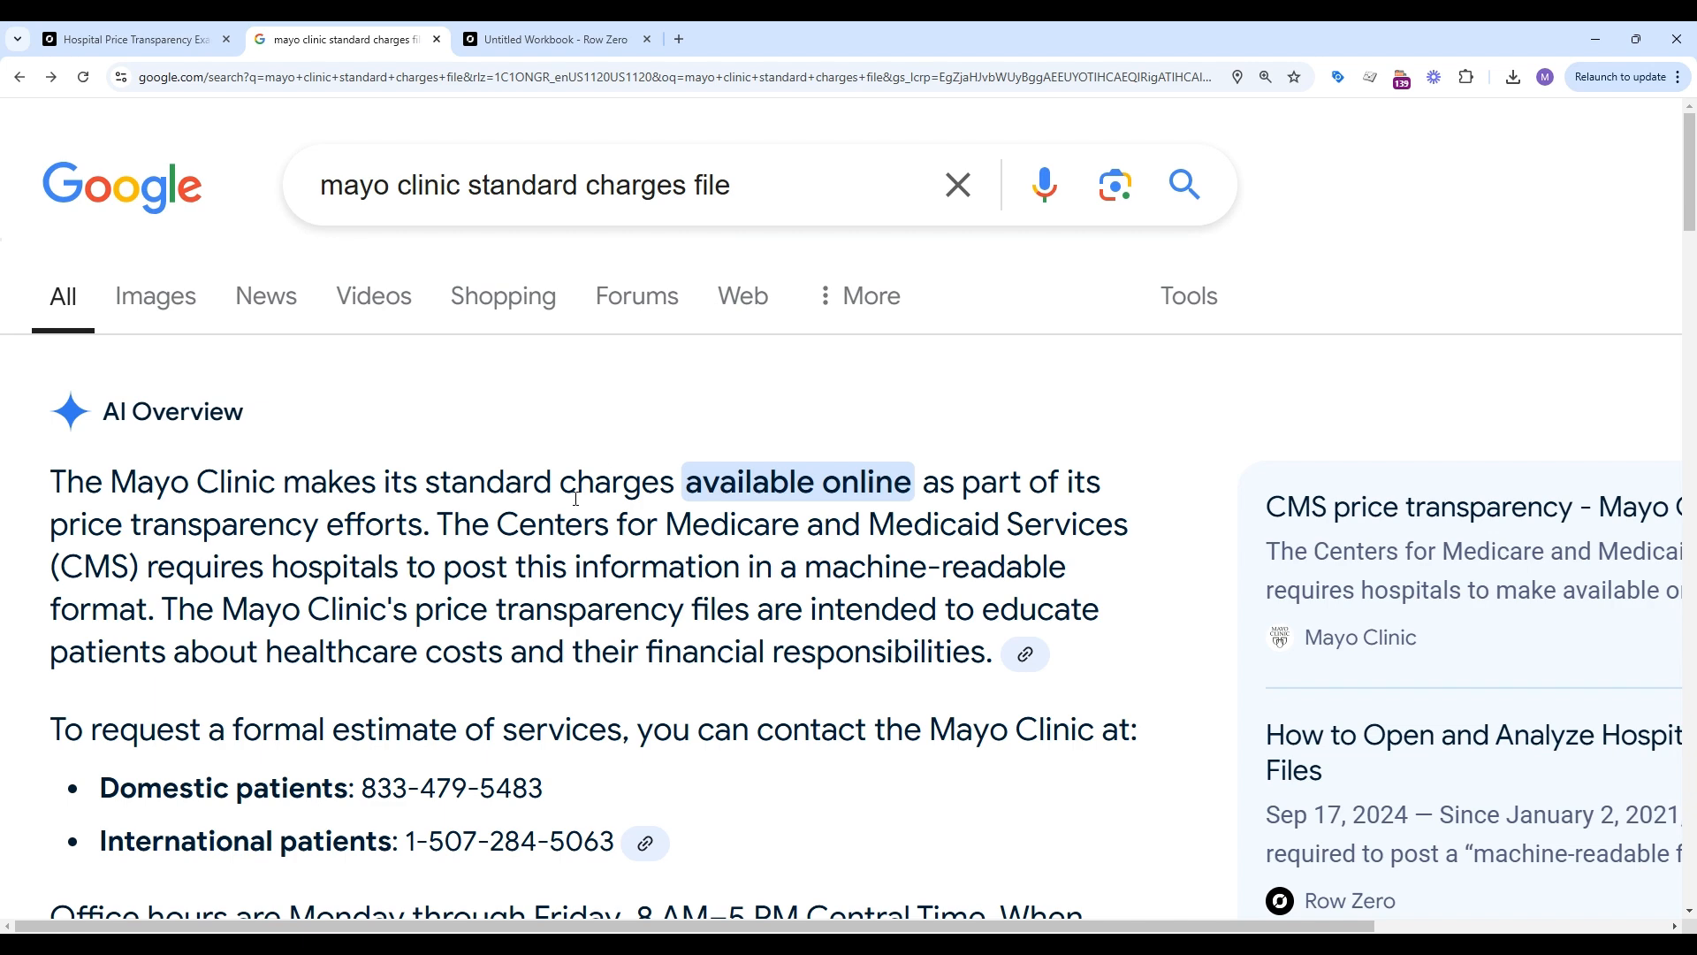
{"action": "scroll", "coordinate": [557, 535], "scroll_direction": "down", "scroll_amount": 10}
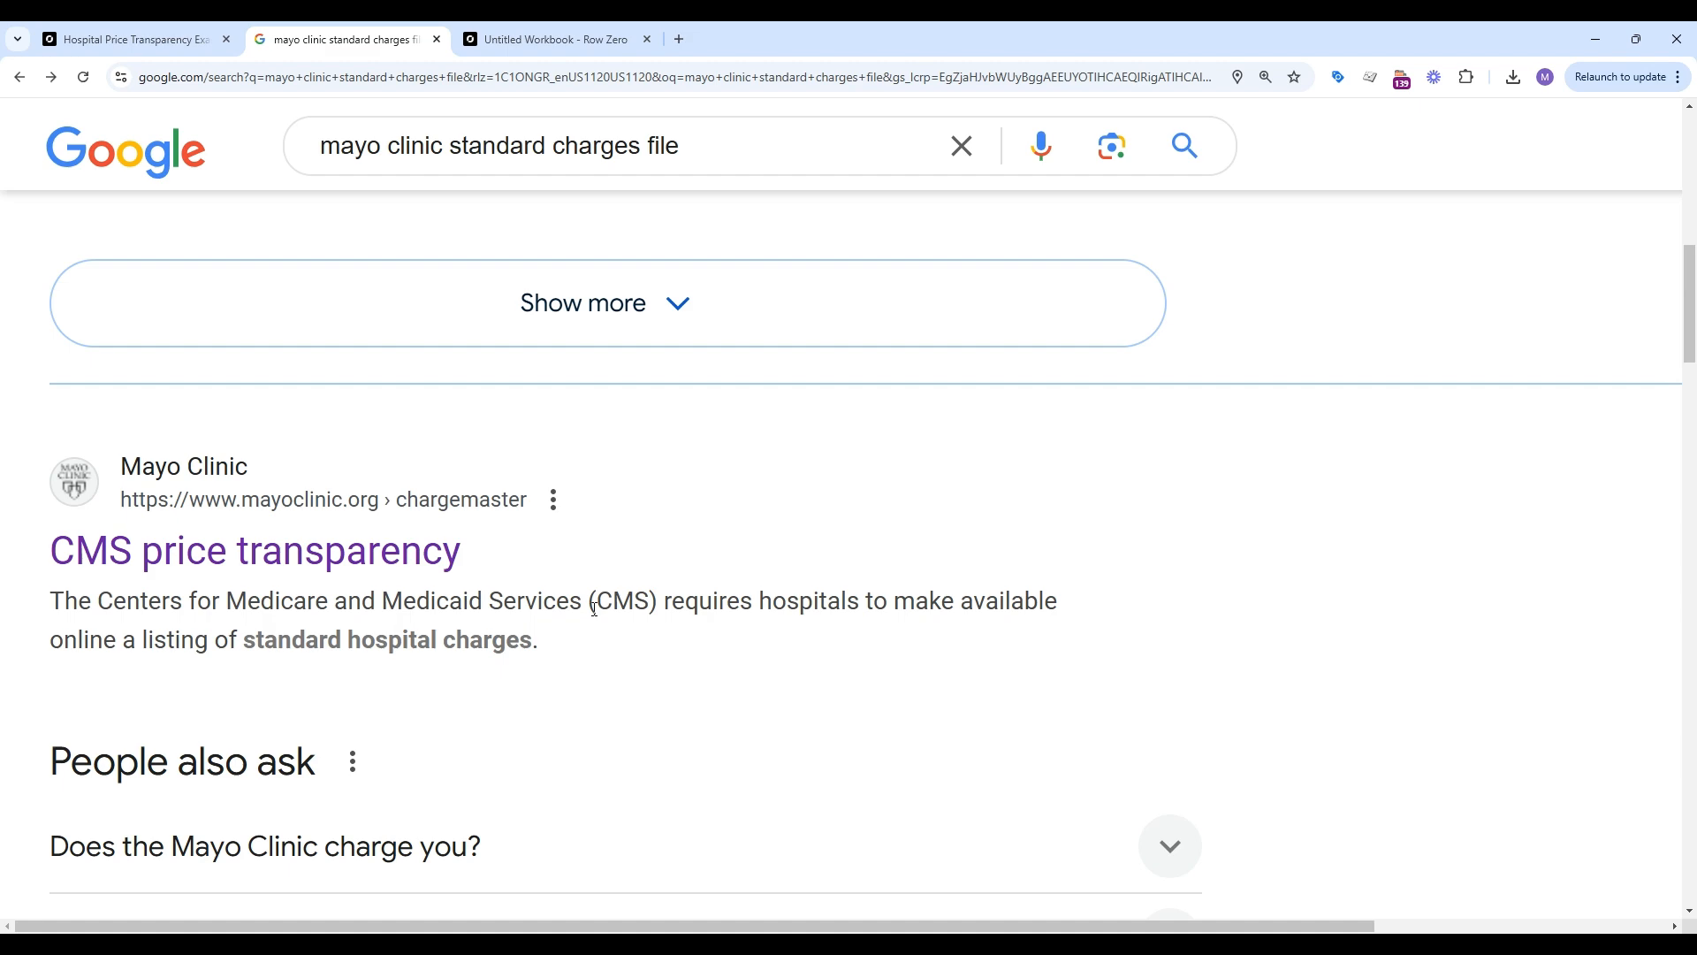
{"action": "left_click", "coordinate": [435, 558]}
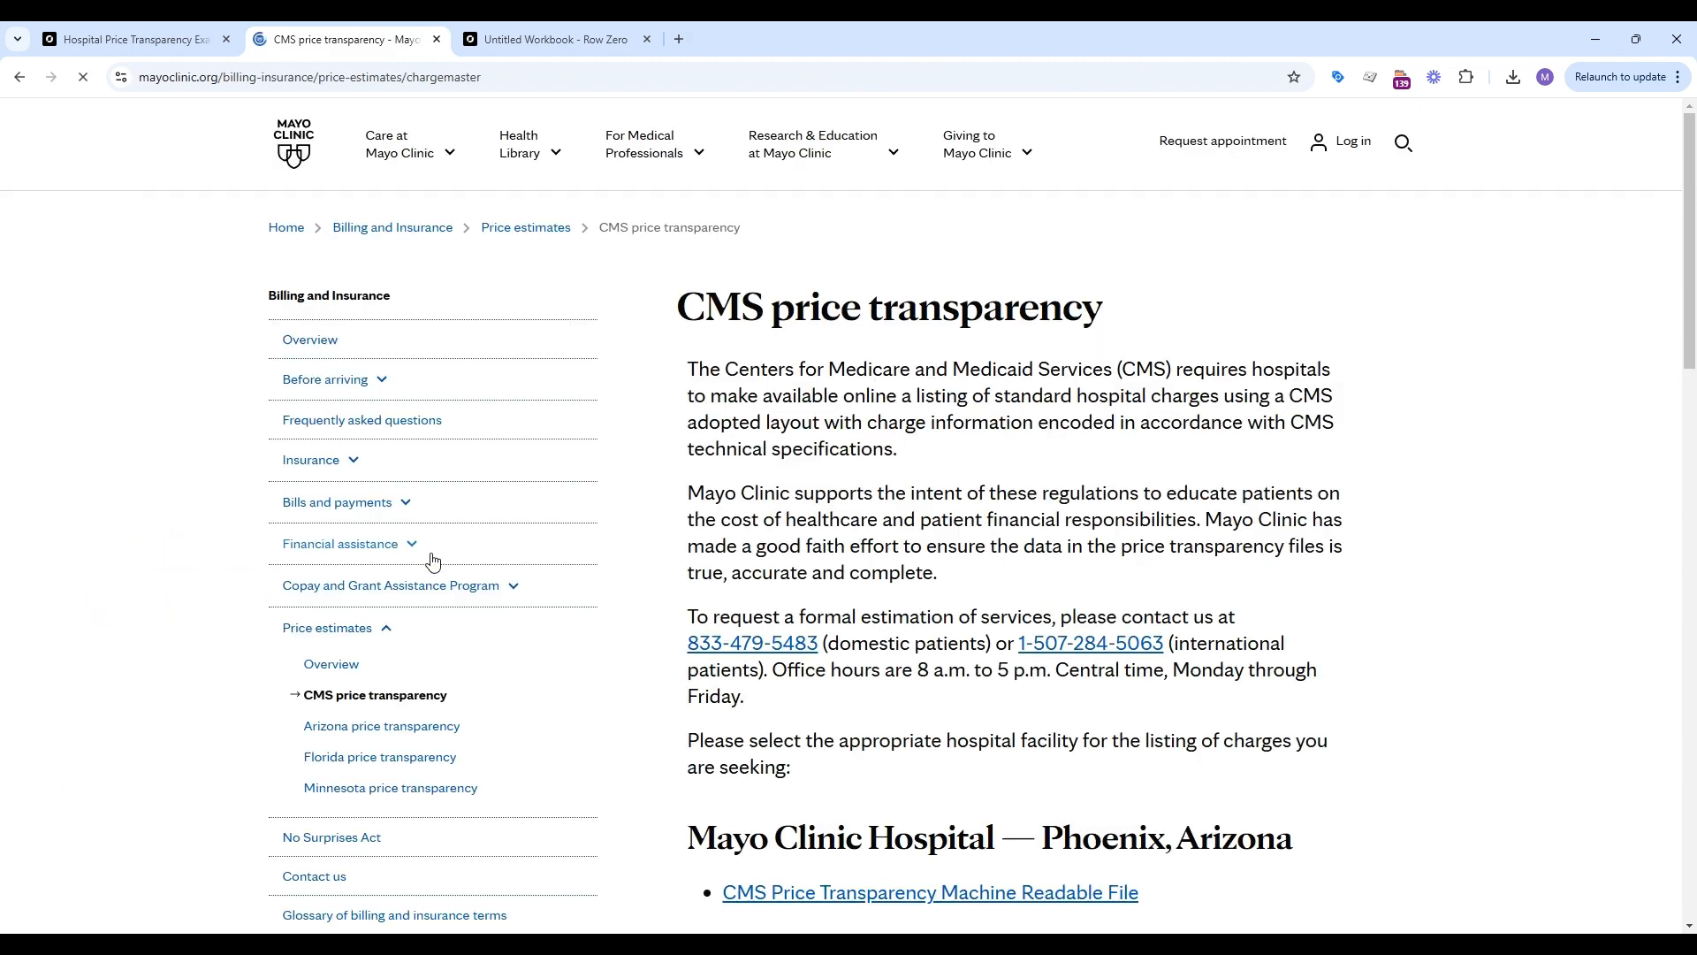
{"action": "scroll", "coordinate": [1075, 541], "scroll_direction": "down", "scroll_amount": 6}
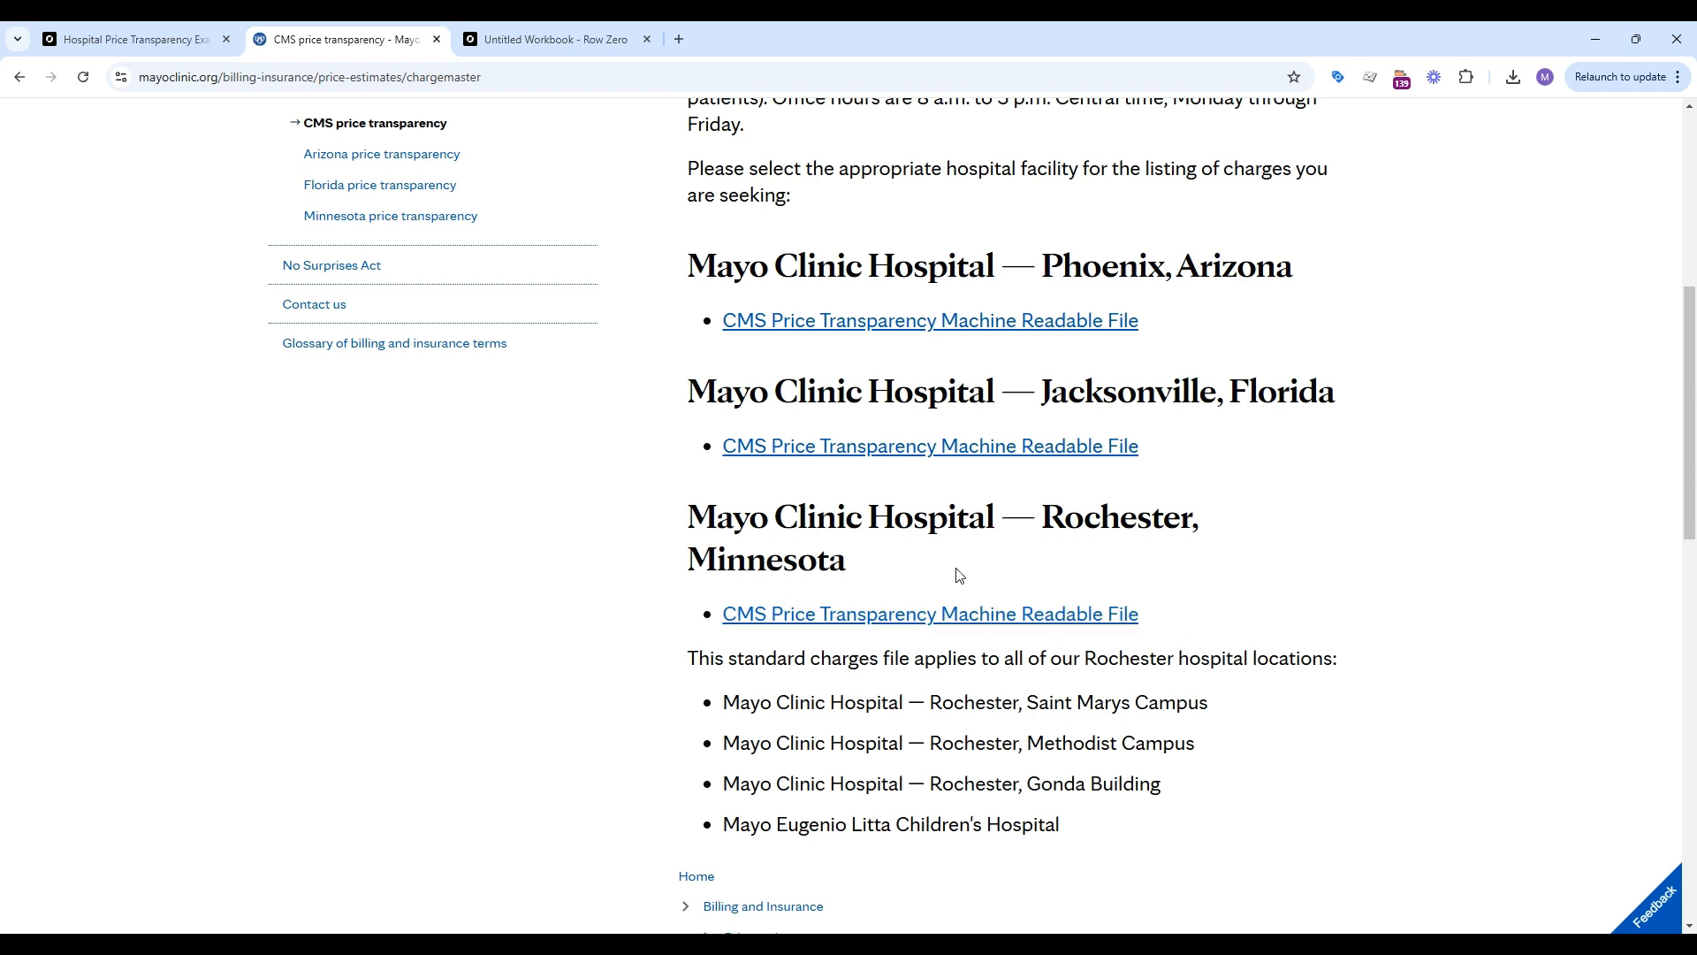
{"action": "left_click", "coordinate": [1121, 623]}
Step: Switch to the untitled Row Zero workbook and import 410944601_mayo-clinic-hospital-rochester_standardcharges (2).csv into the existing sheet at A1
{"action": "left_click", "coordinate": [498, 39]}
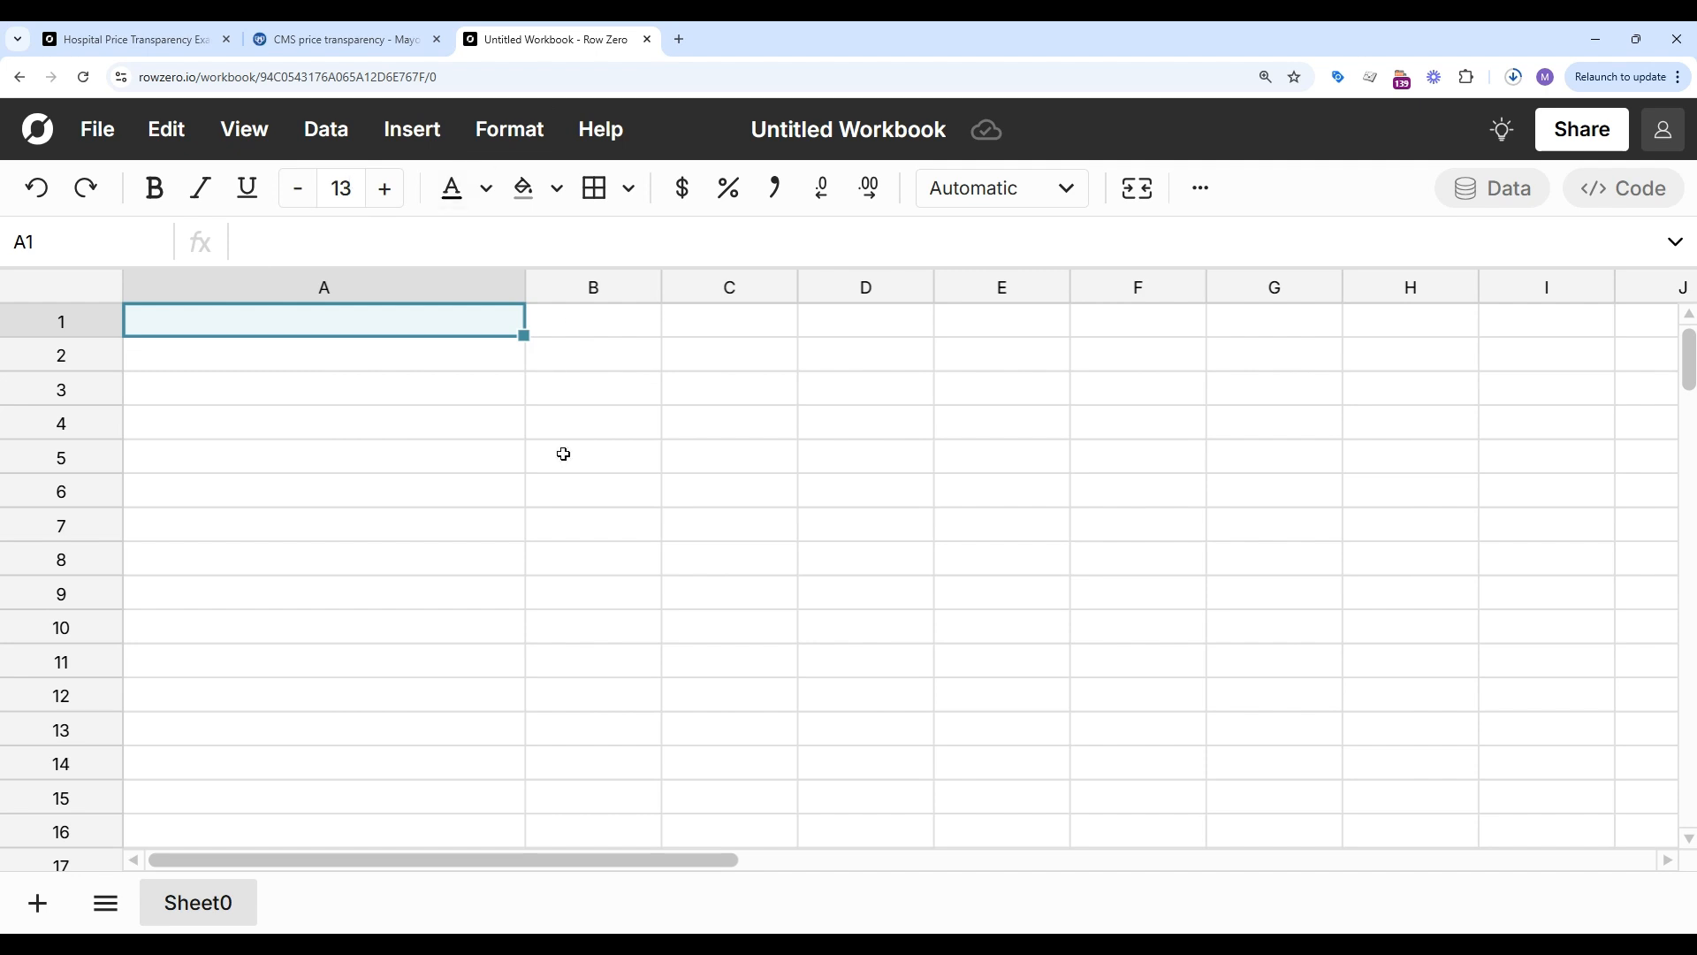
{"action": "left_click", "coordinate": [334, 133]}
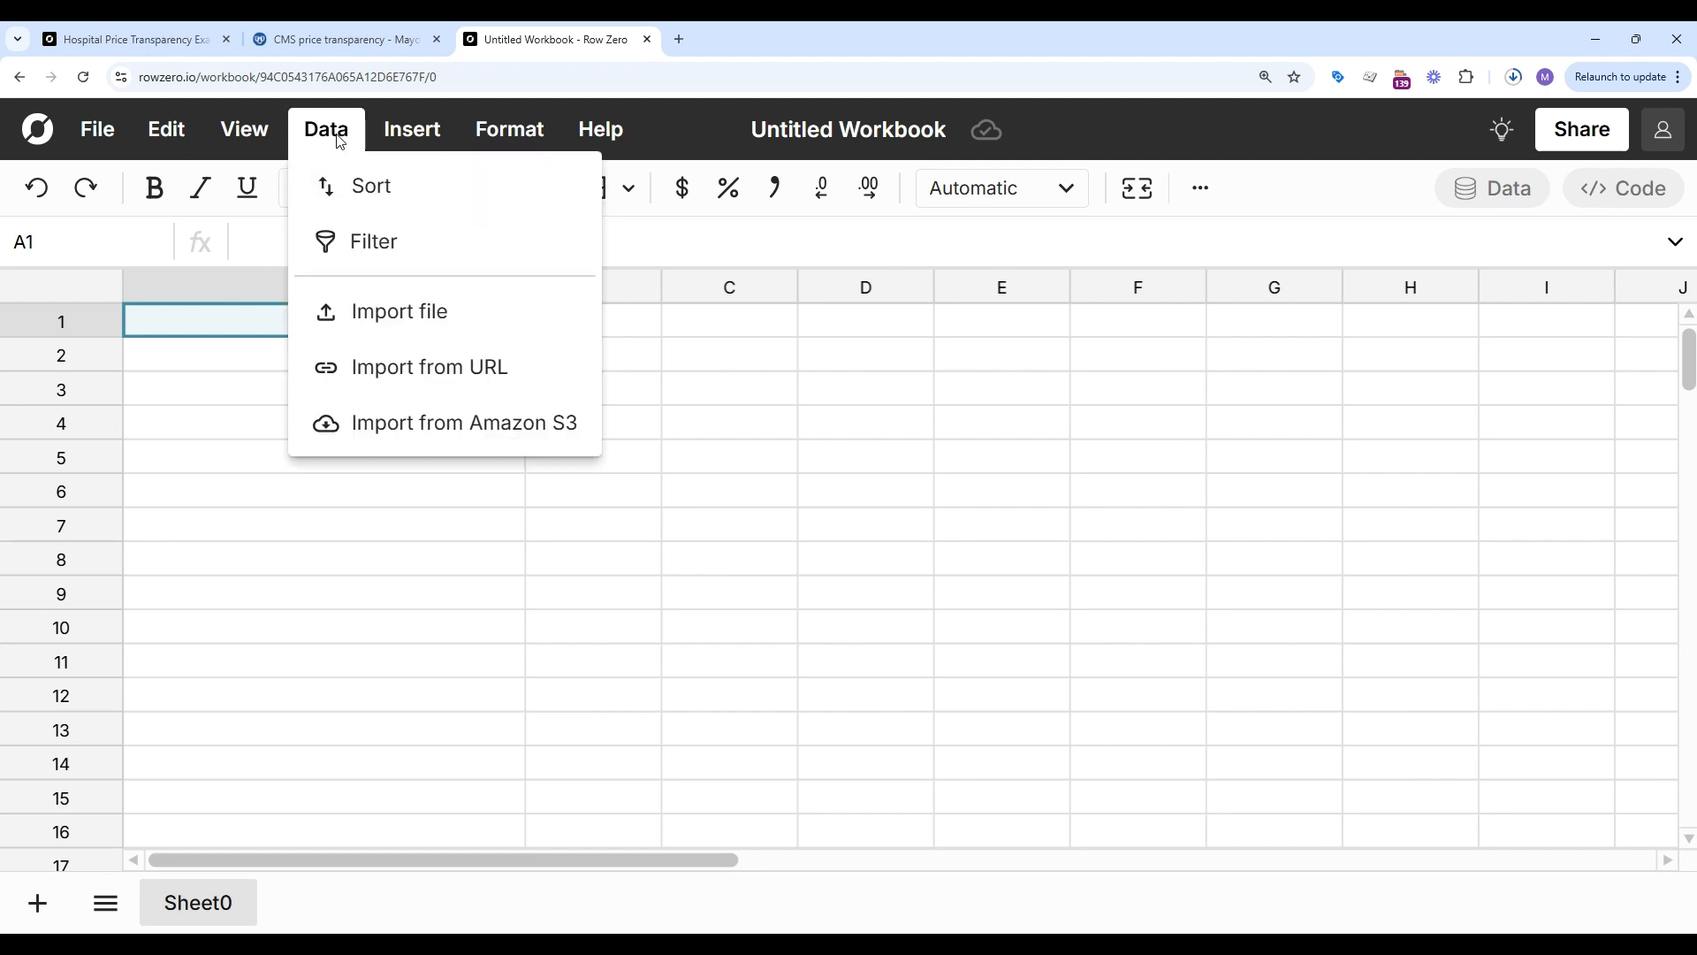
{"action": "left_click", "coordinate": [405, 313]}
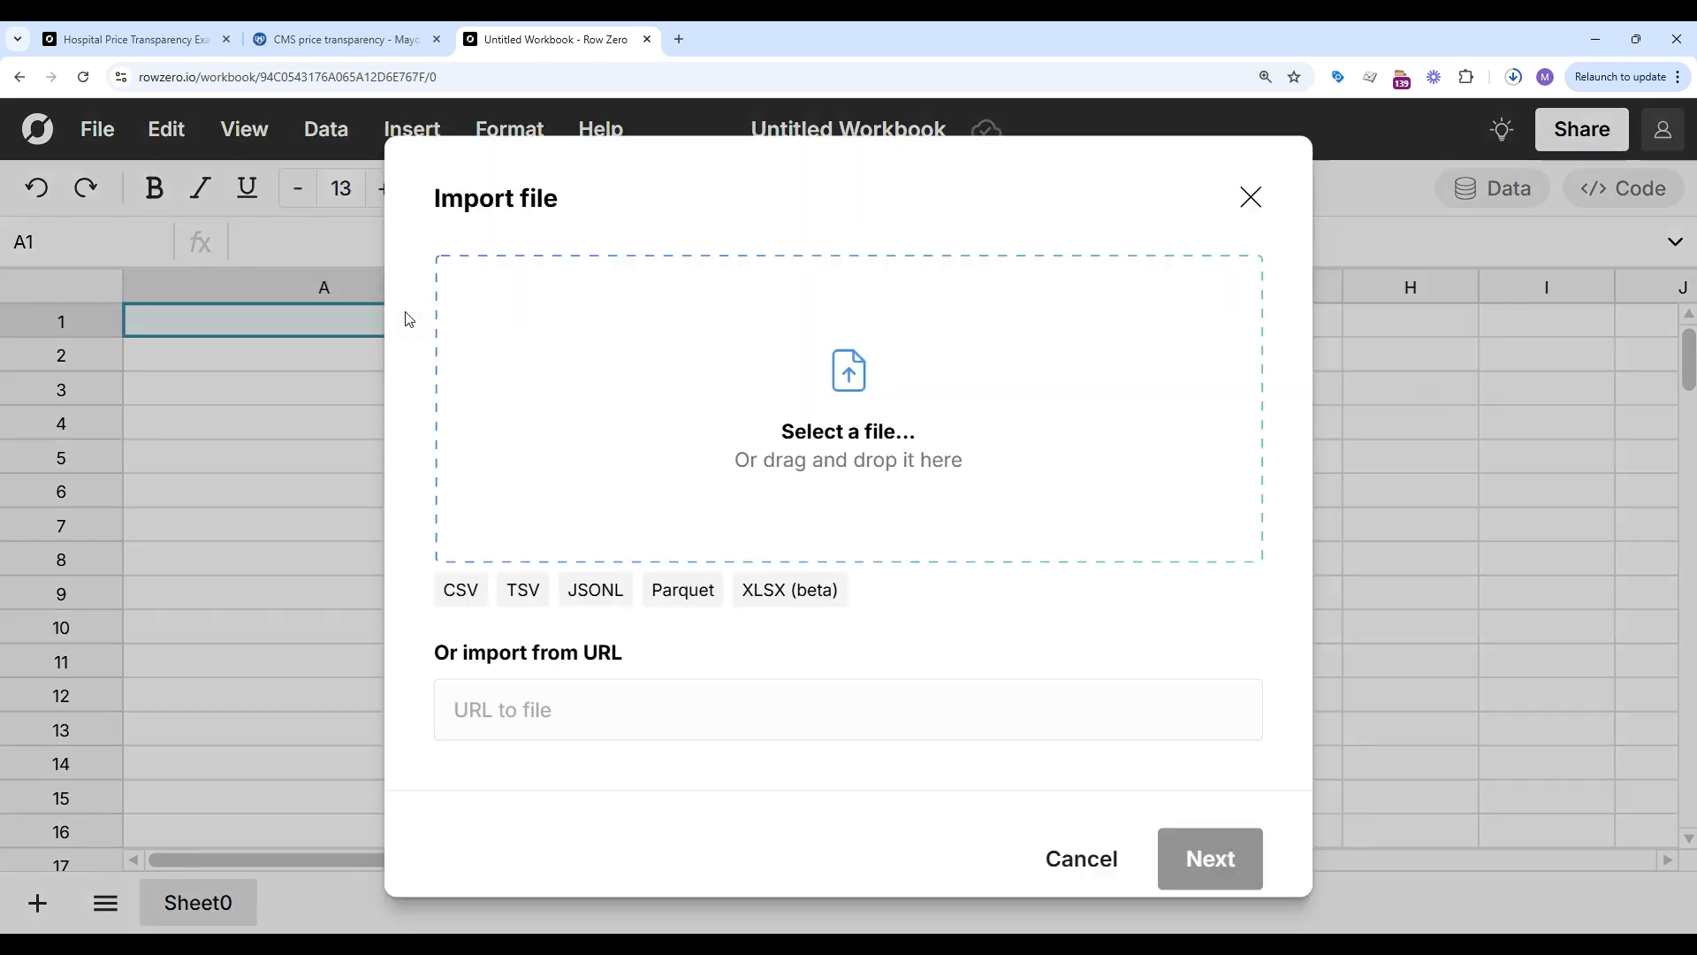
{"action": "left_click", "coordinate": [928, 376]}
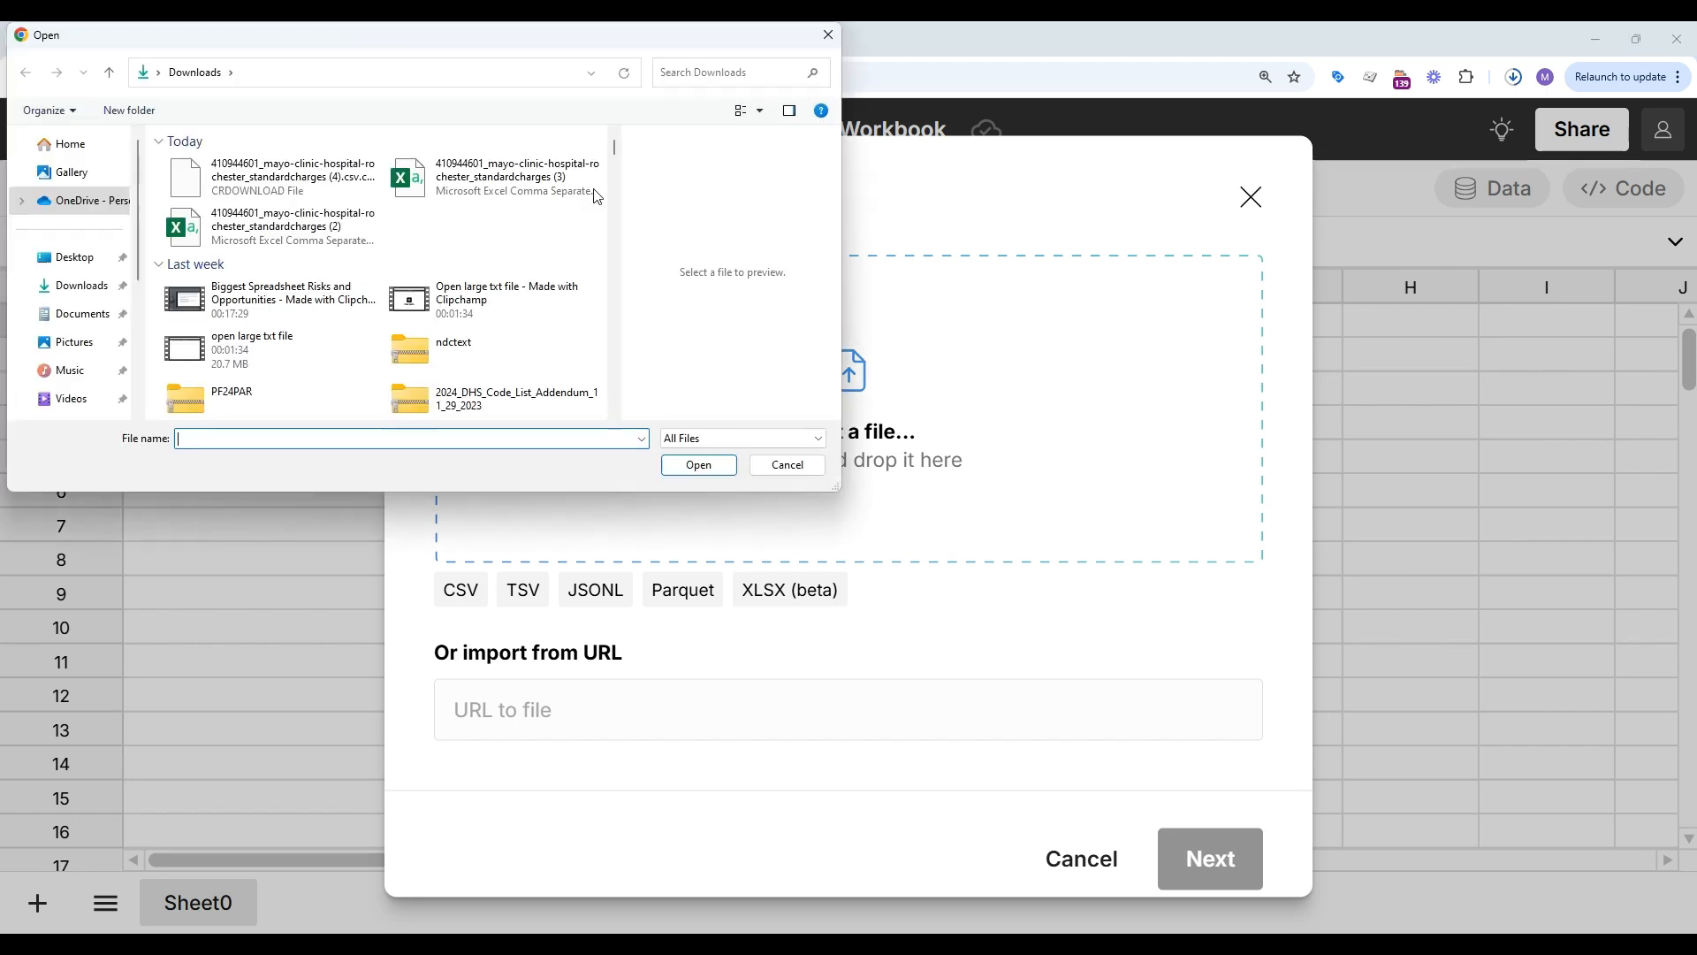
{"action": "left_click", "coordinate": [371, 227]}
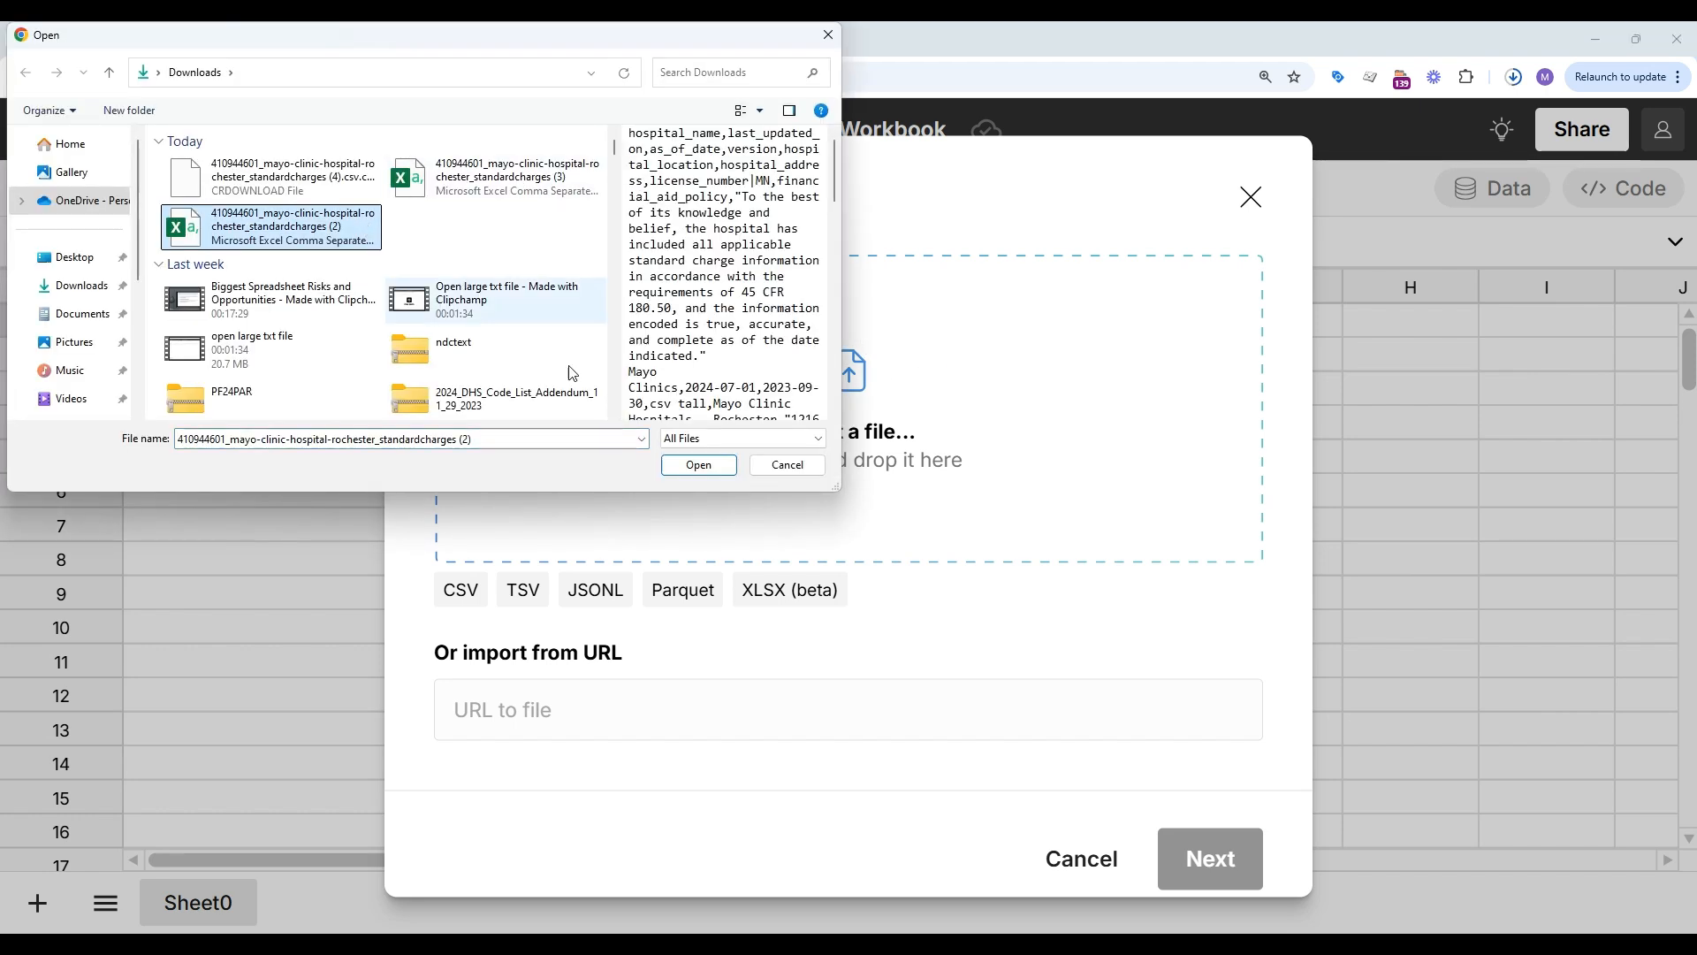
{"action": "left_click", "coordinate": [690, 466]}
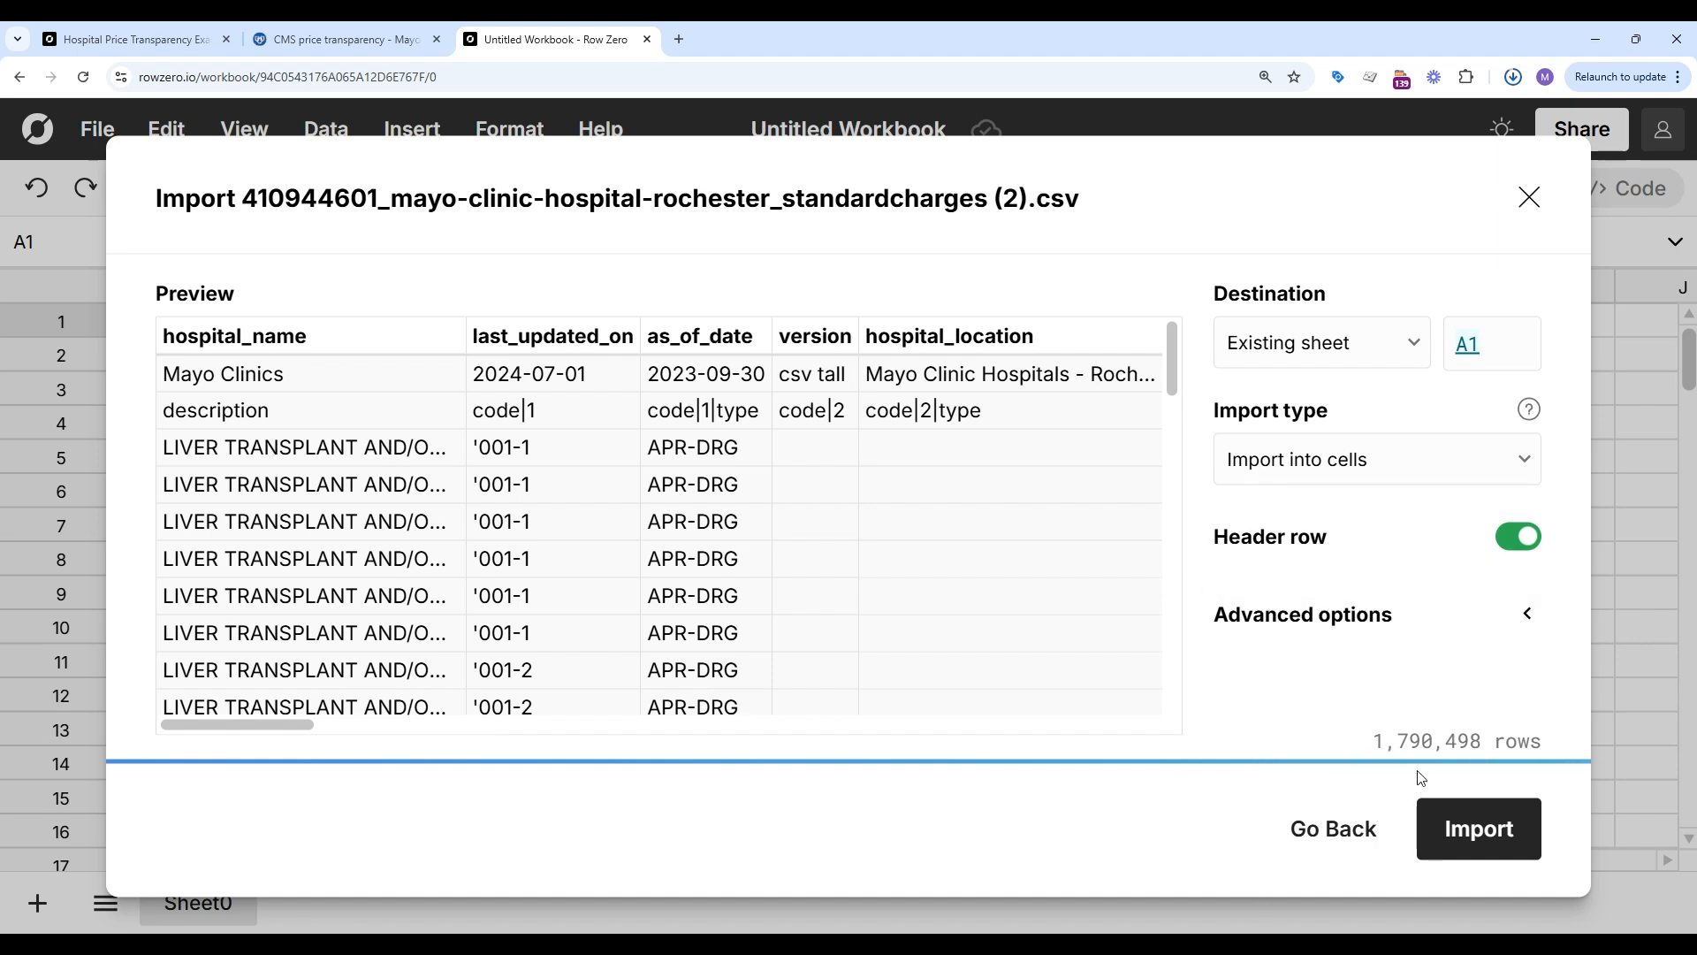
{"action": "left_click", "coordinate": [1482, 842]}
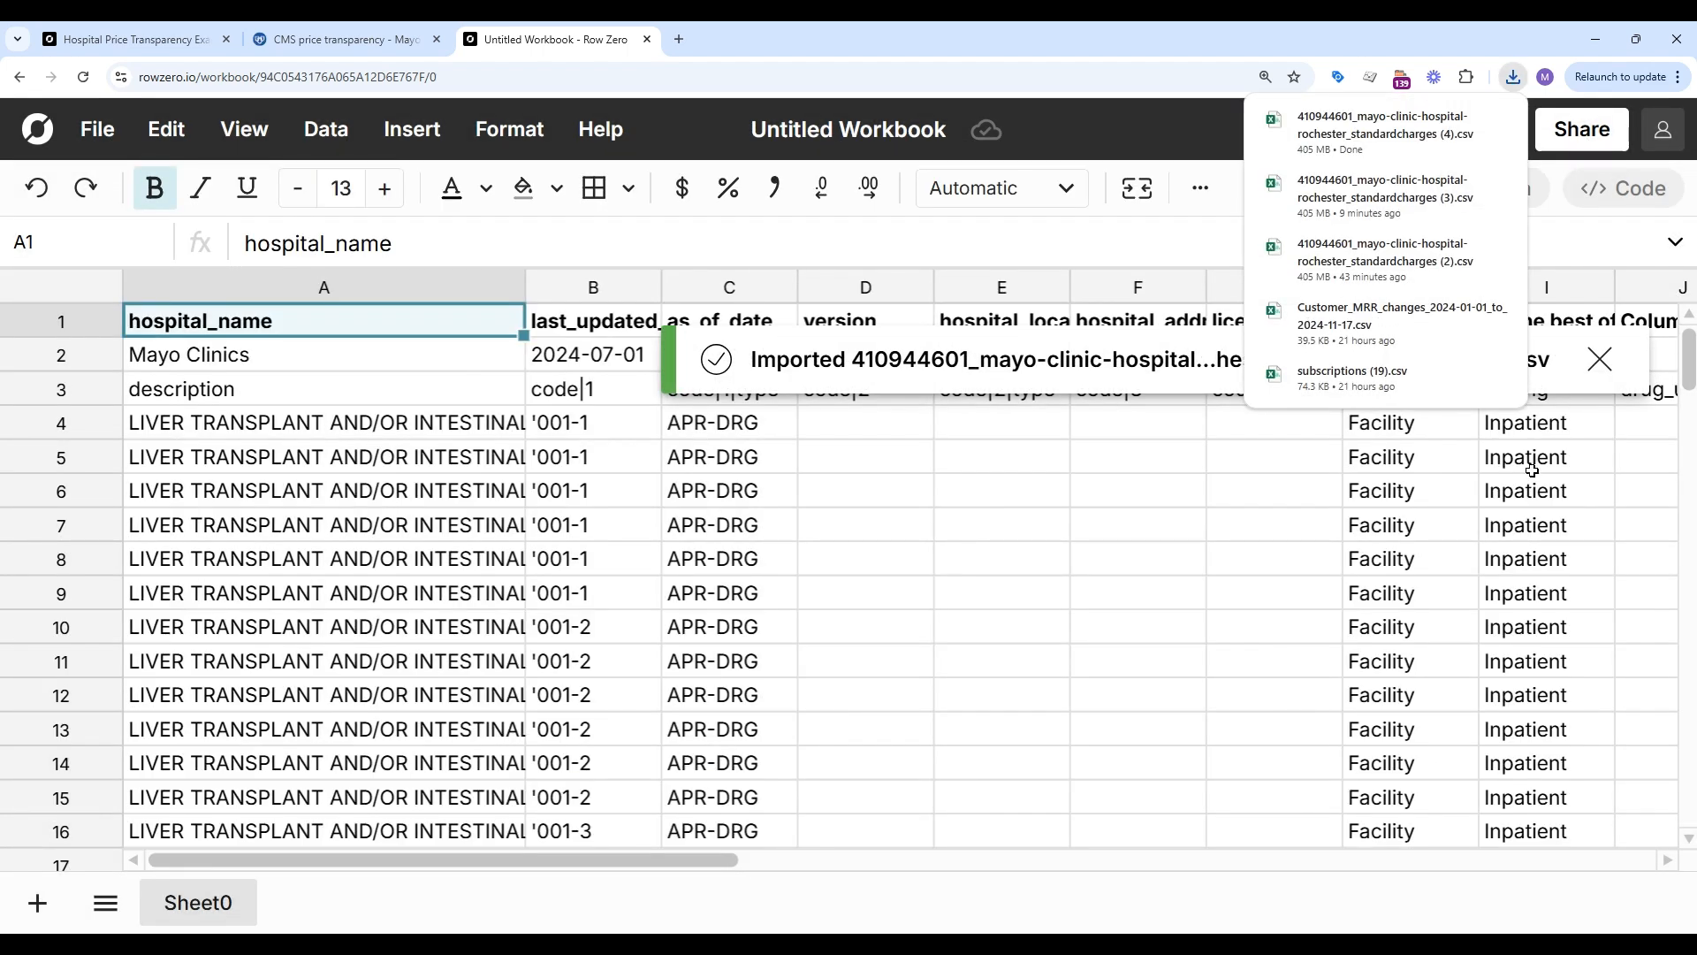
{"action": "left_click", "coordinate": [1599, 360]}
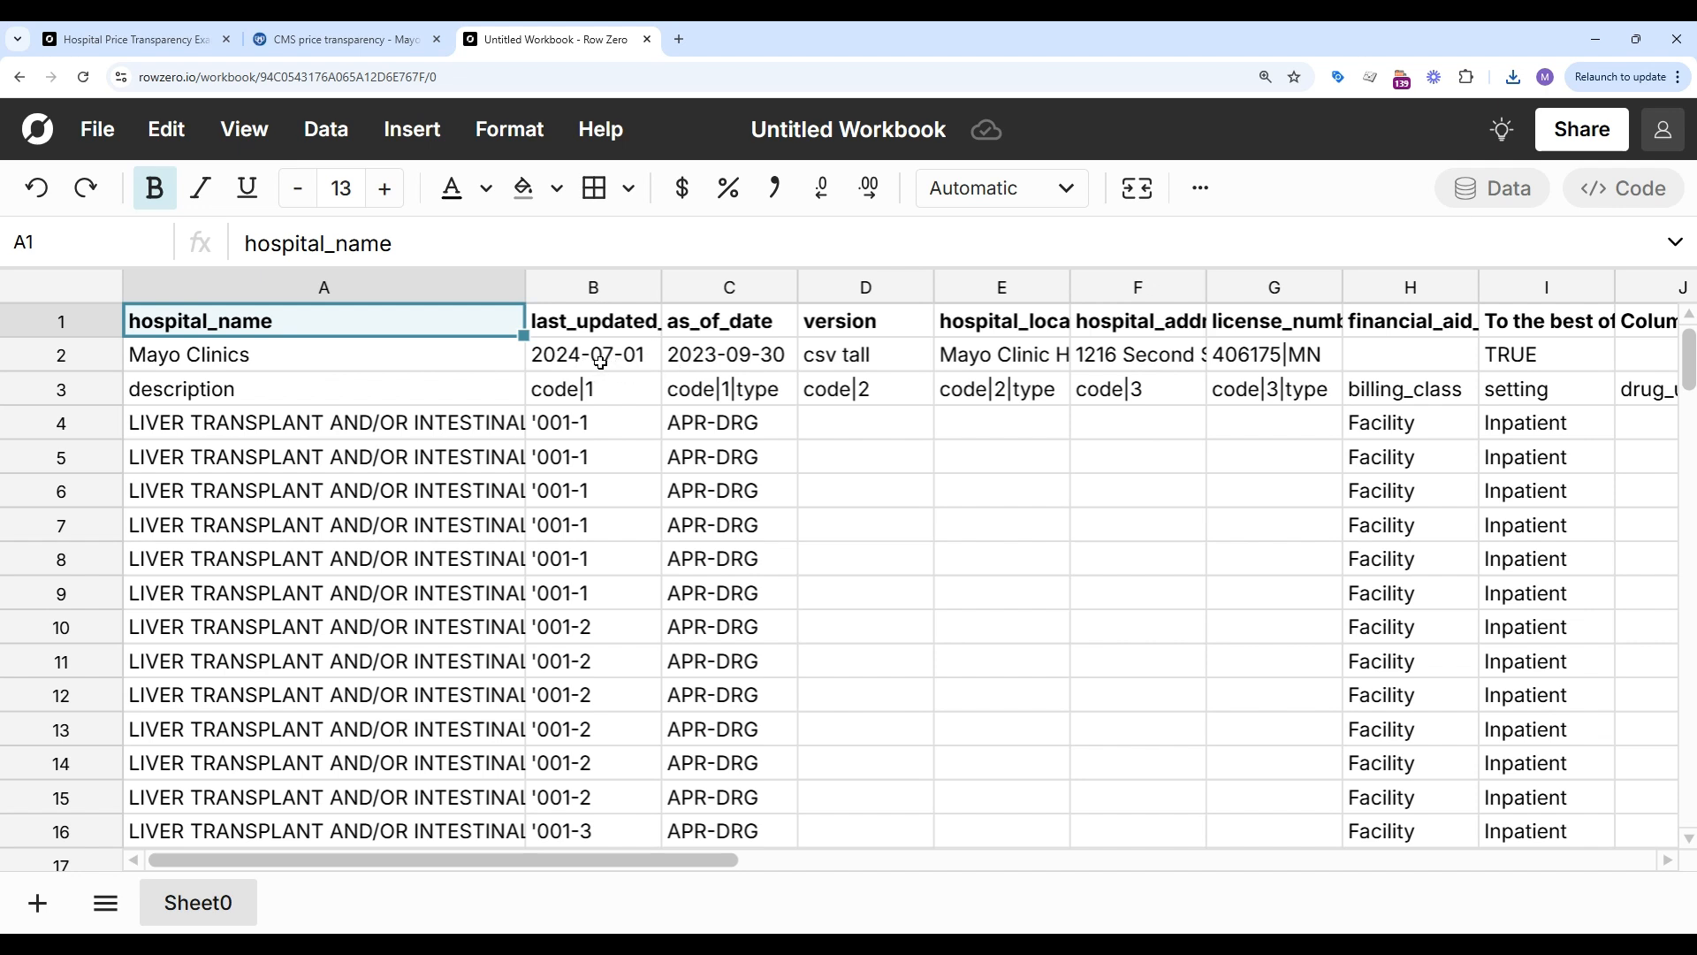
Step: Delete rows 1 and 2 above the row of column headings
{"action": "left_click", "coordinate": [97, 389]}
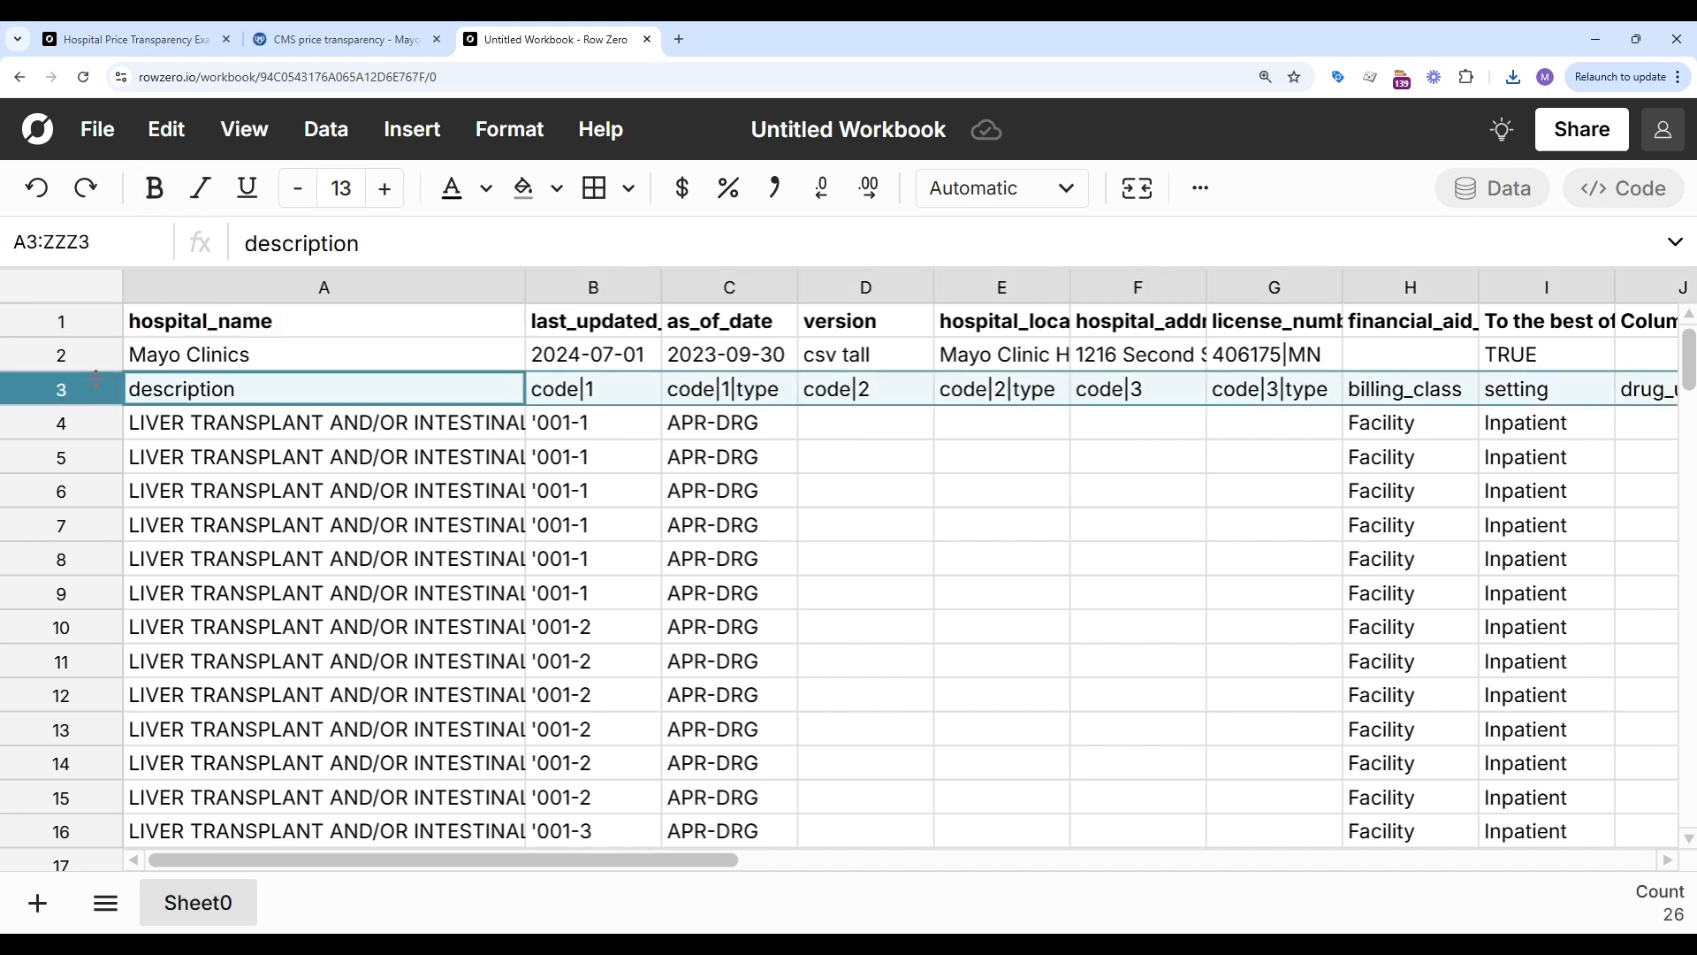
{"action": "left_click_drag", "start_coordinate": [95, 380], "coordinate": [97, 318]}
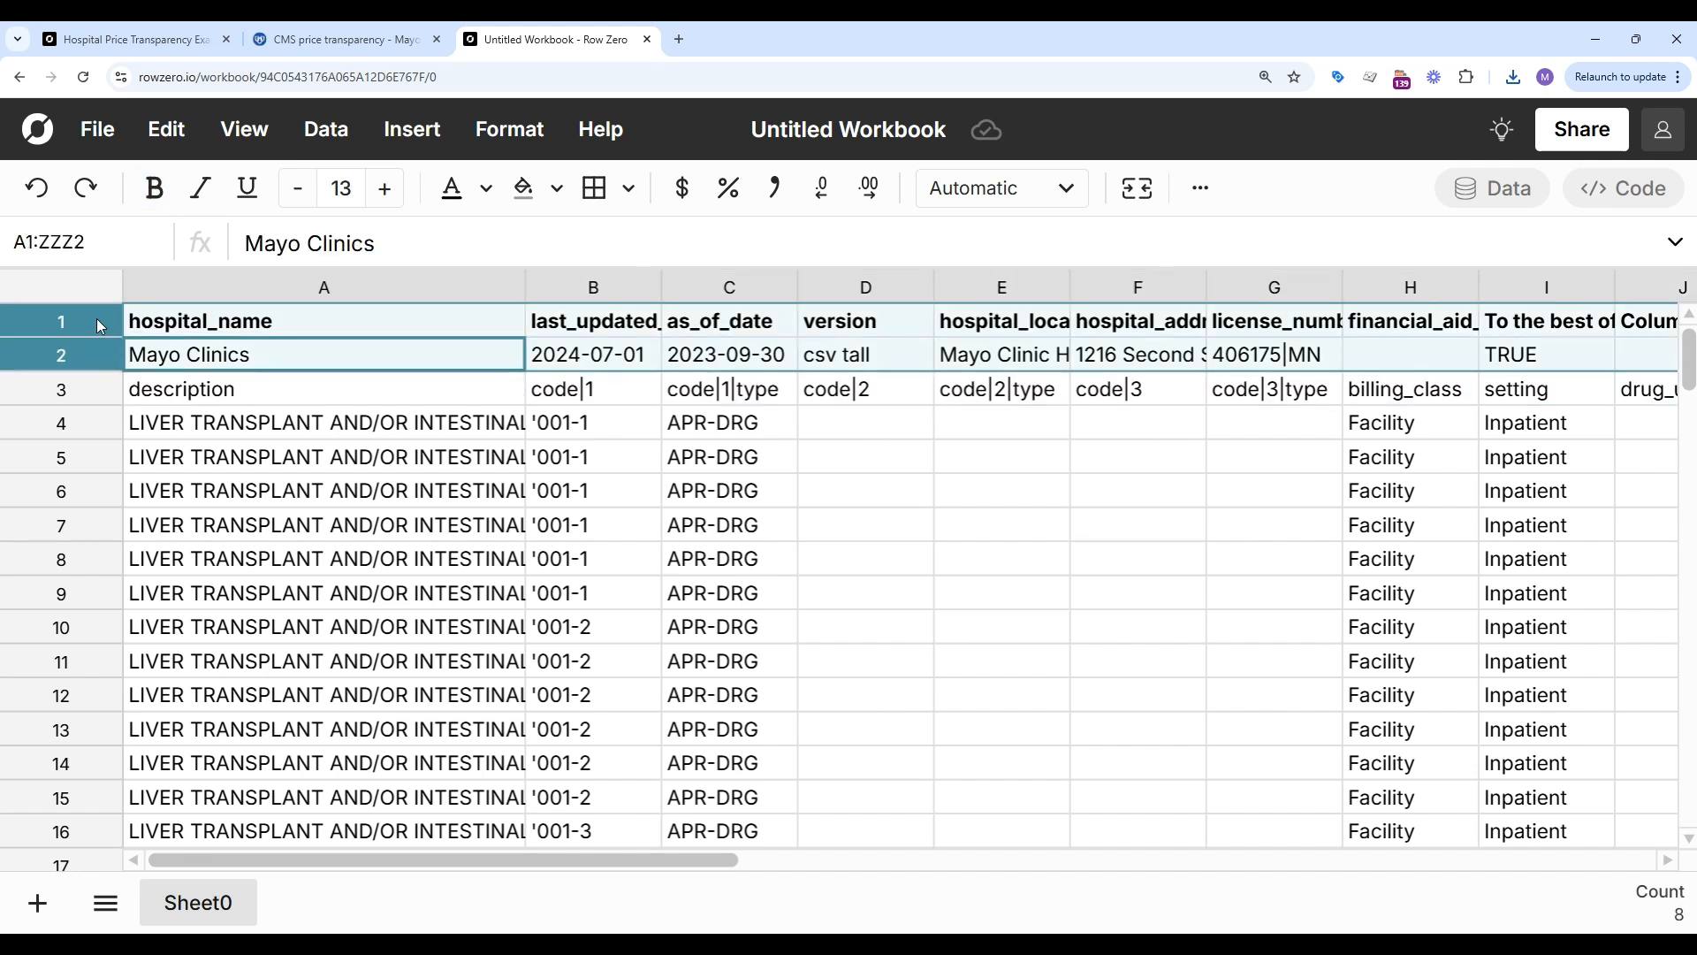
{"action": "right_click", "coordinate": [101, 316]}
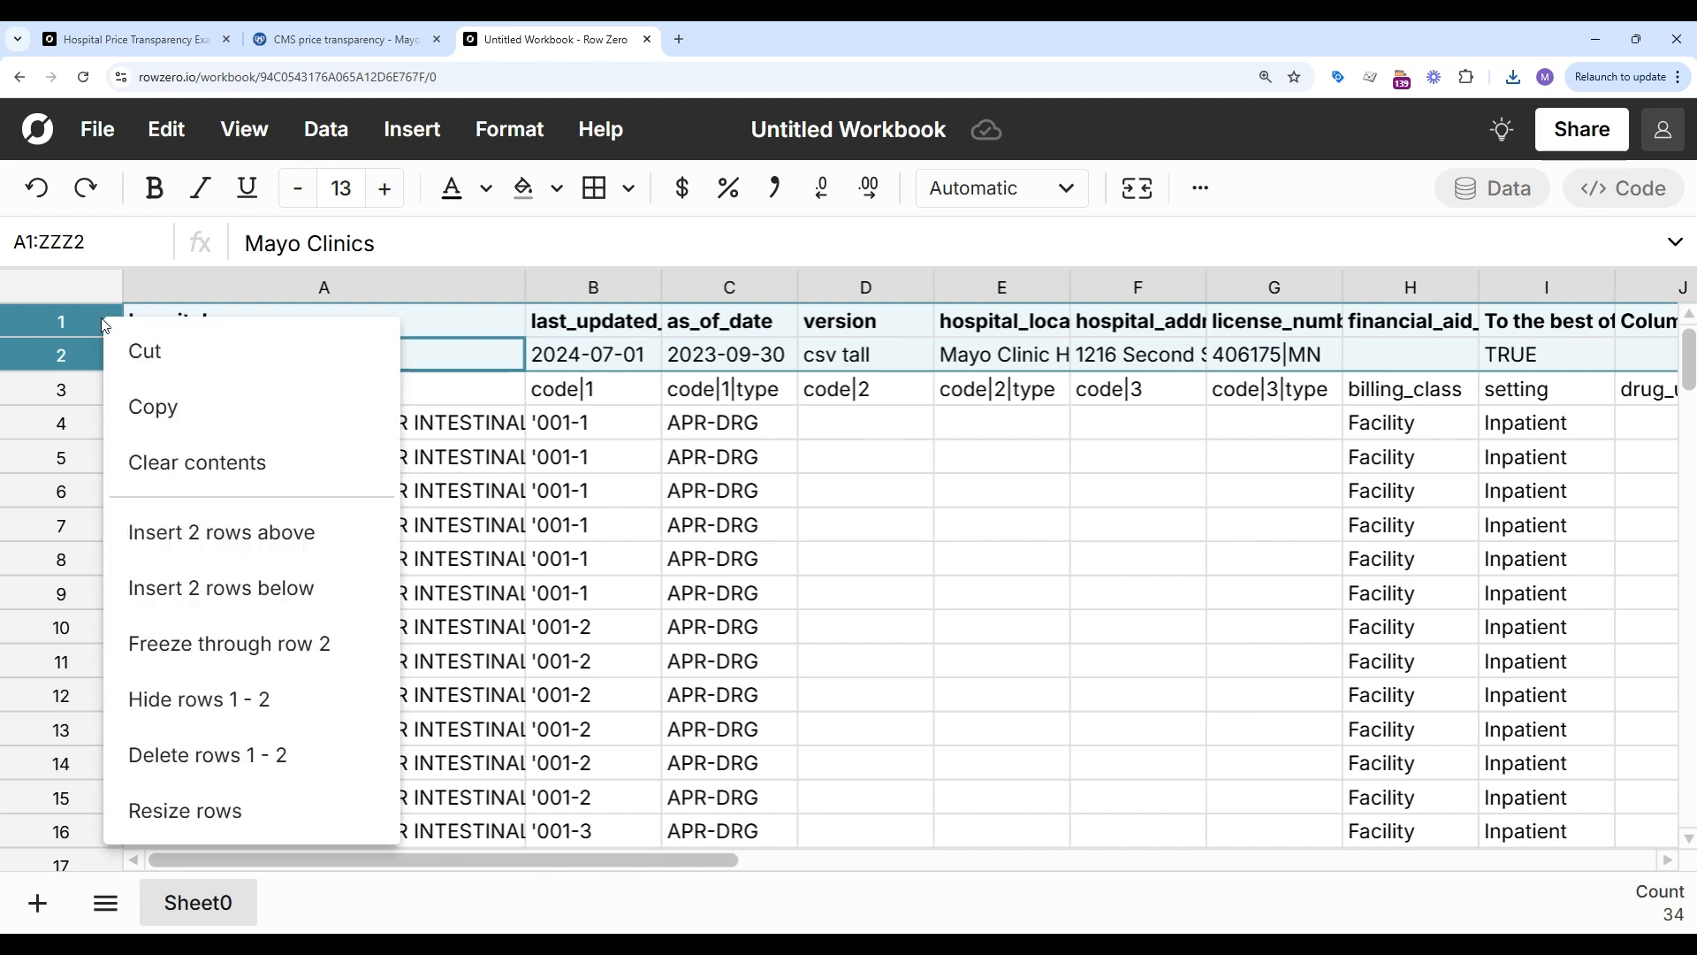
{"action": "left_click", "coordinate": [265, 754]}
Step: Add filters to the entire data range
{"action": "left_click", "coordinate": [623, 488]}
{"action": "key", "text": "ctrl+a"}
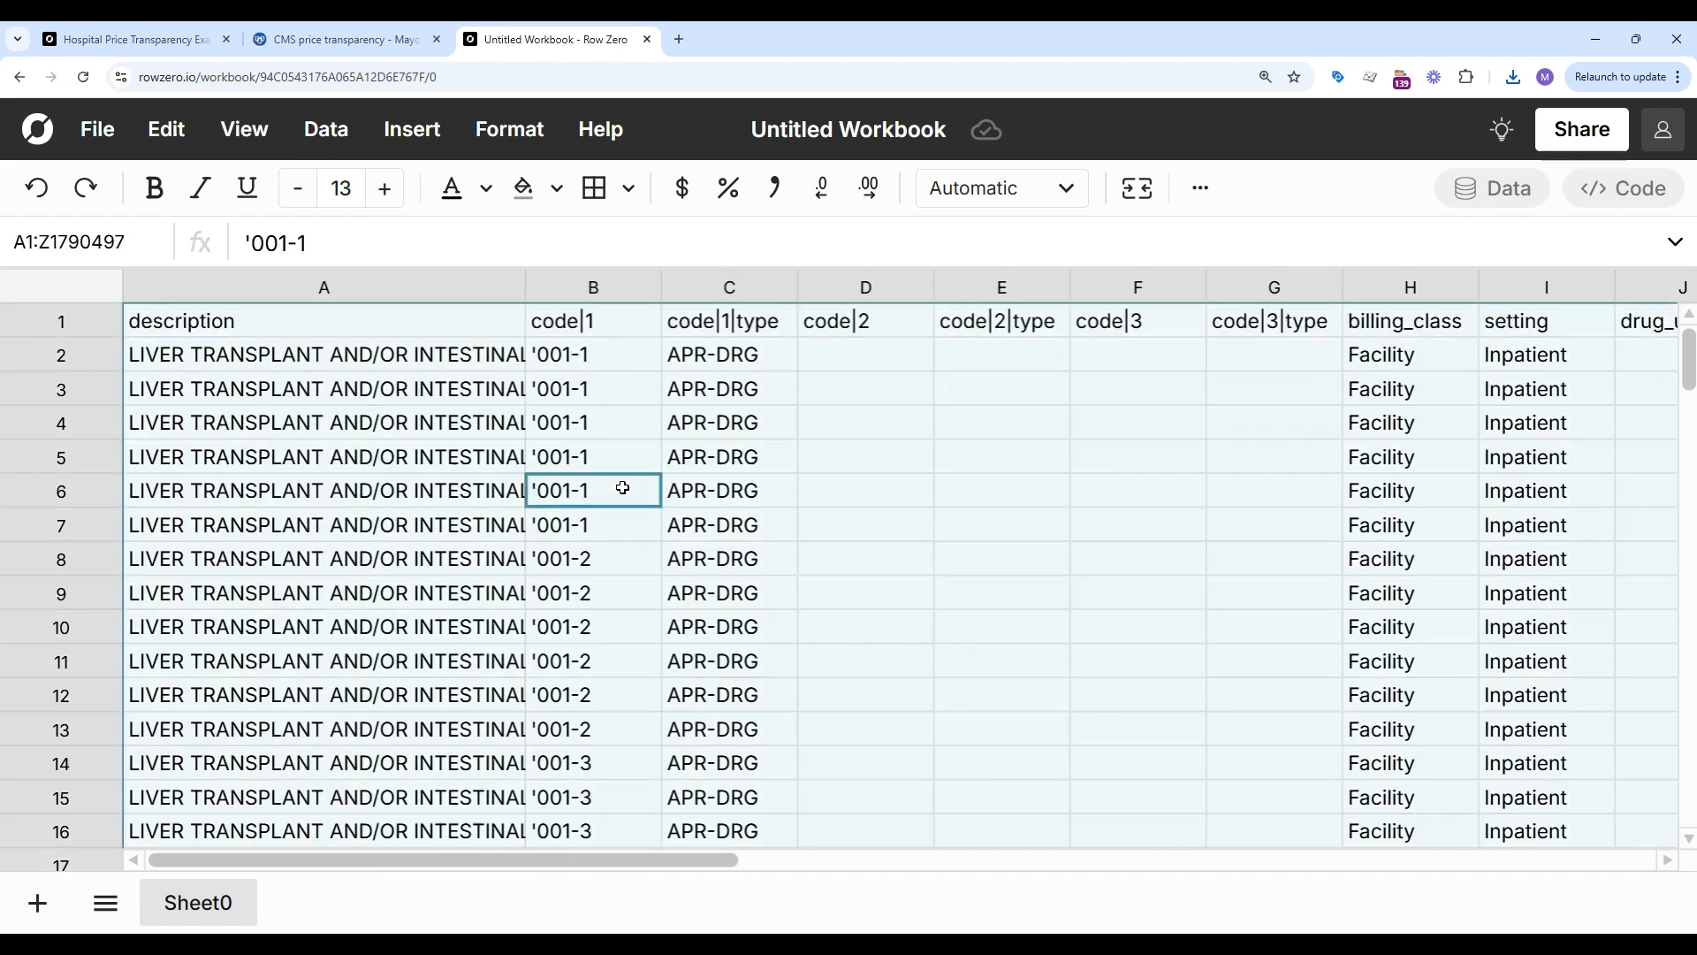
{"action": "left_click", "coordinate": [320, 129]}
{"action": "left_click", "coordinate": [349, 239]}
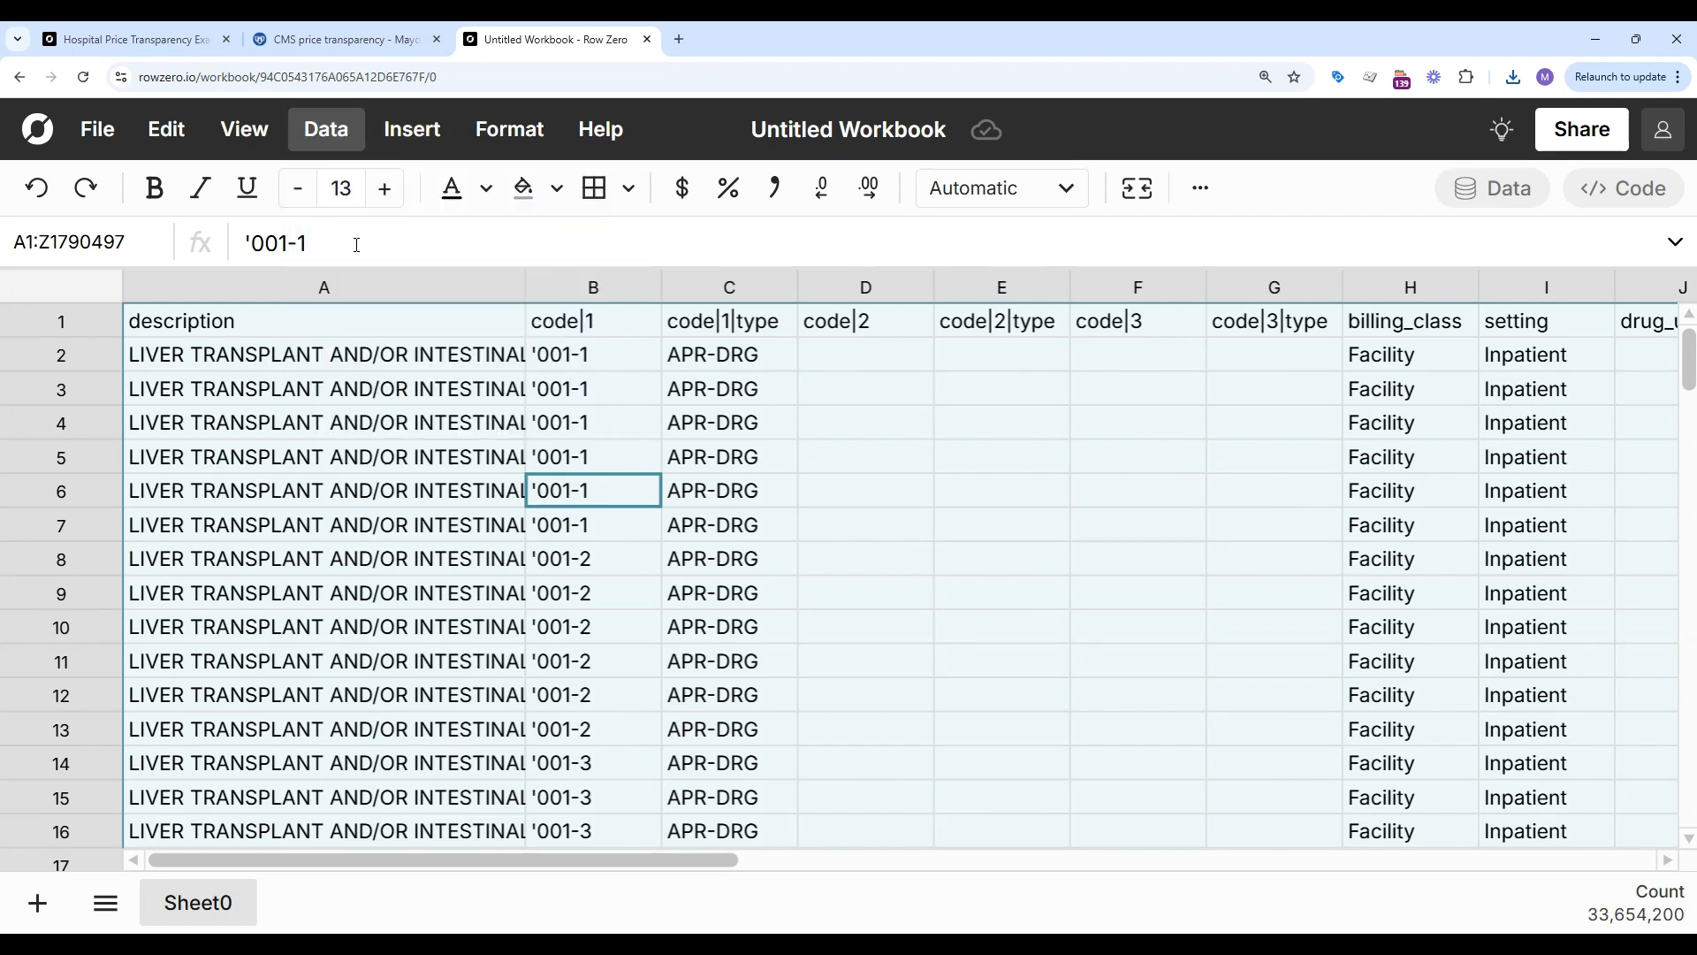
{"action": "left_click", "coordinate": [801, 459]}
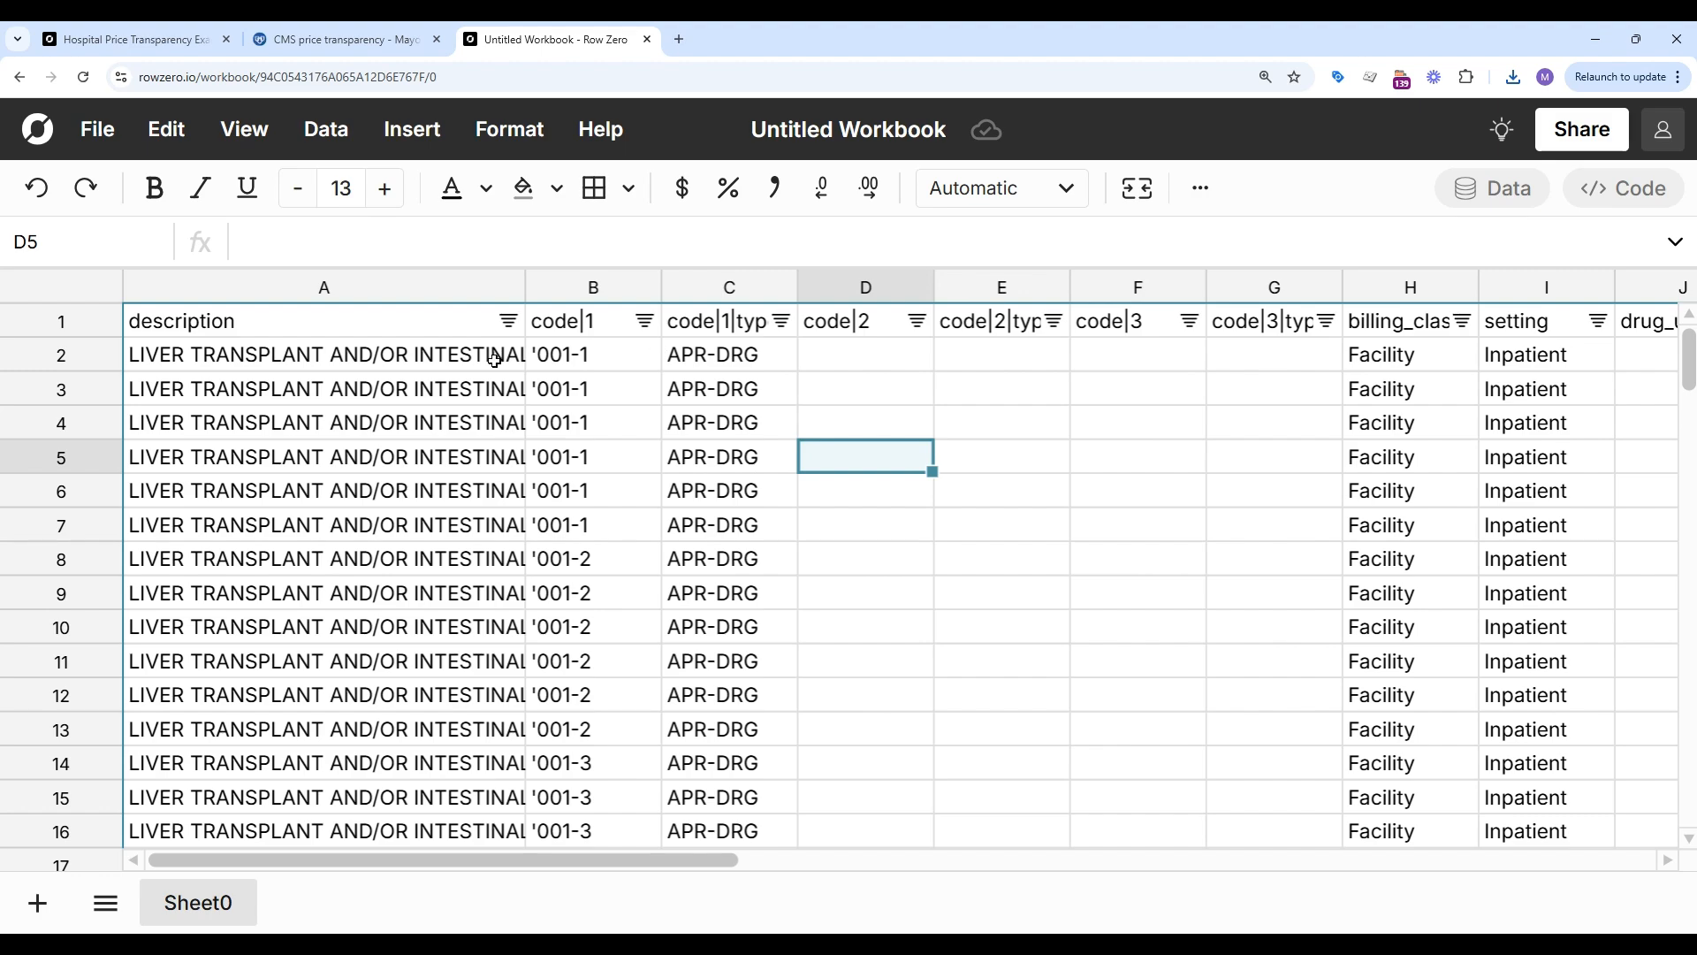
Step: Examine the description, code, payer name, plan name and negotiated dollar charge columns
{"action": "scroll", "coordinate": [1153, 465], "scroll_direction": "right", "scroll_amount": 10}
{"action": "scroll", "coordinate": [1152, 465], "scroll_direction": "left", "scroll_amount": 10}
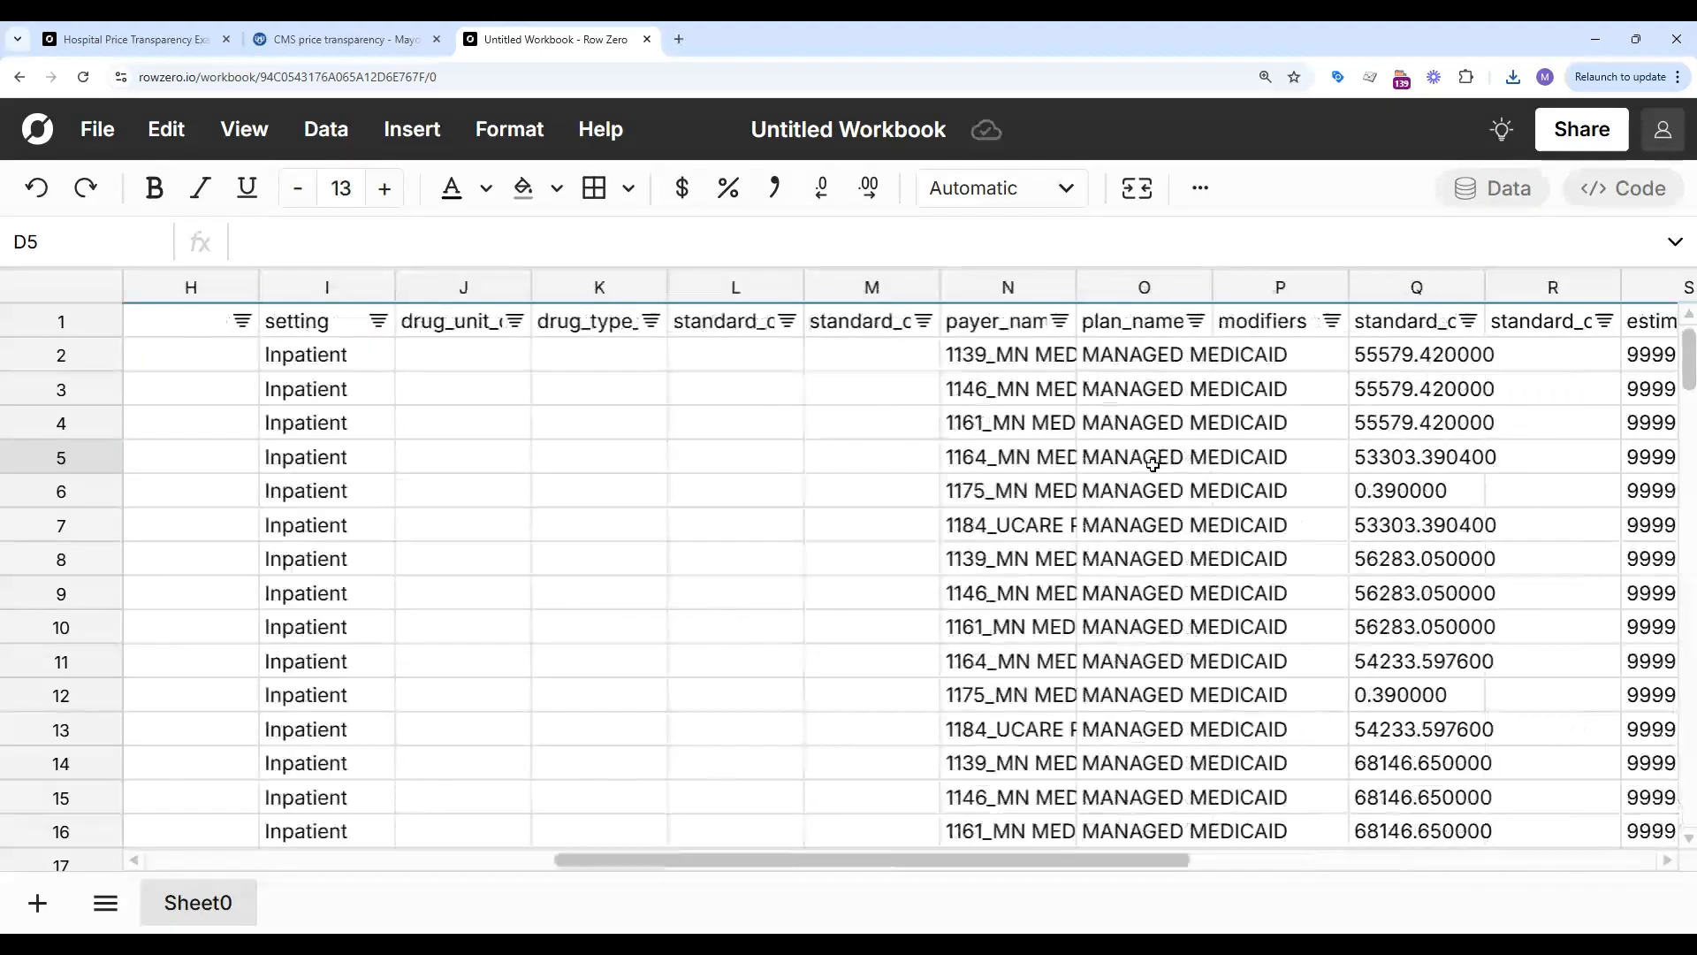
{"action": "left_click", "coordinate": [356, 377]}
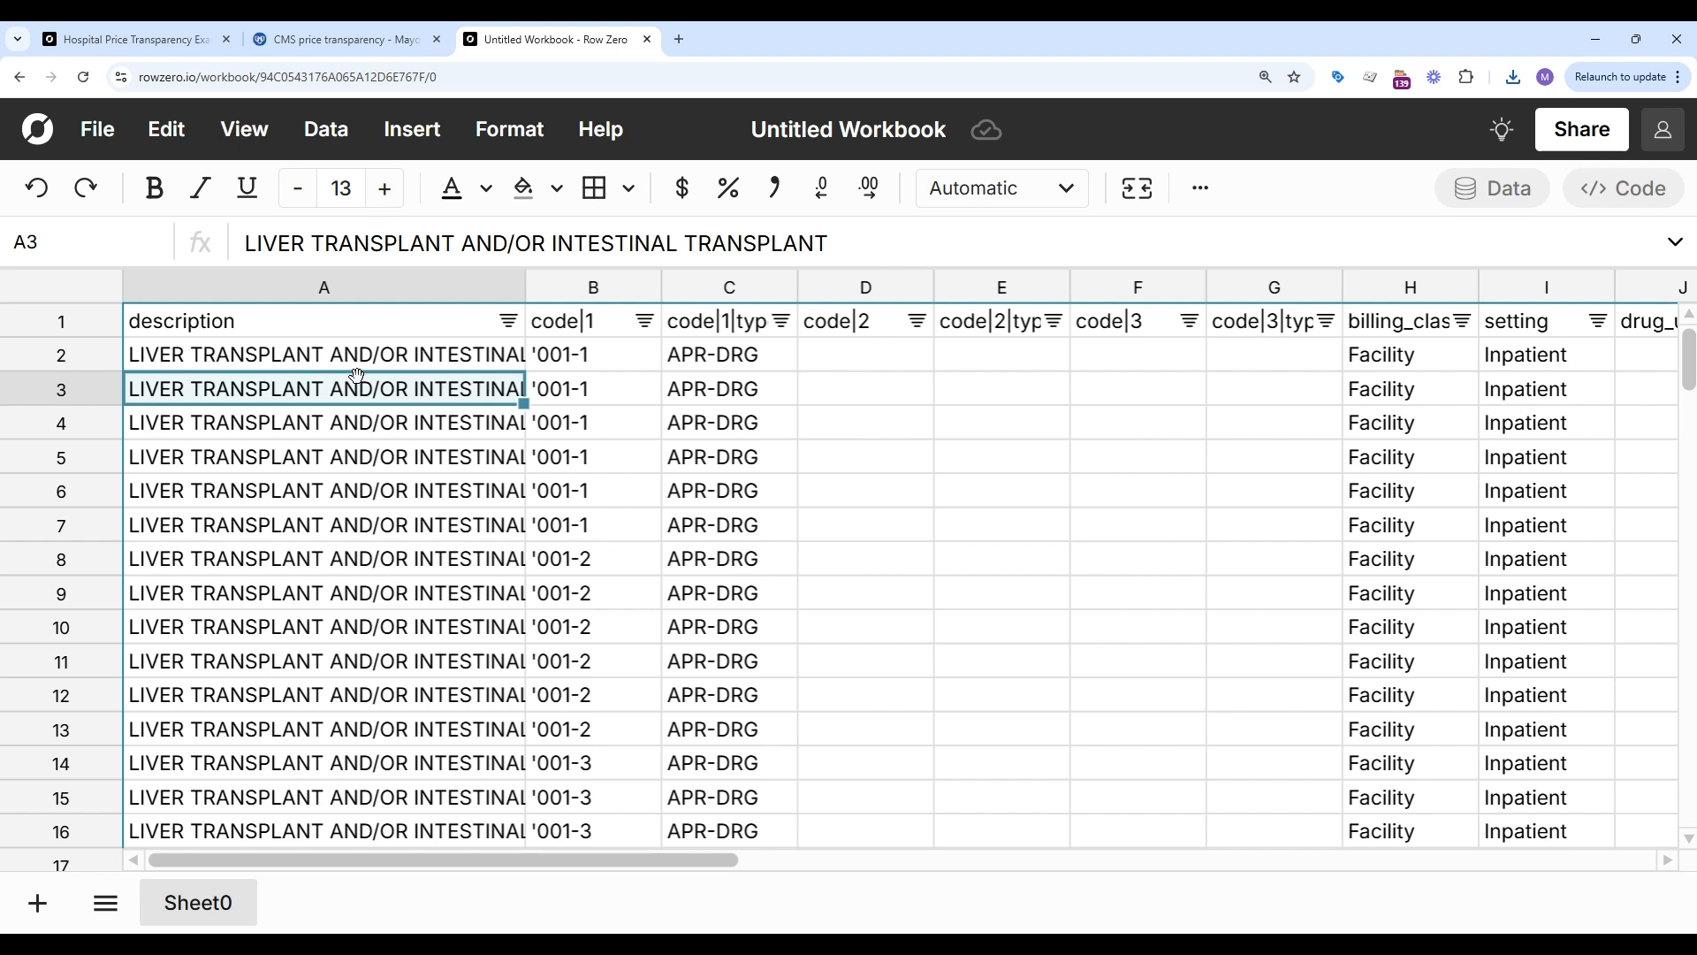
{"action": "left_click", "coordinate": [606, 385]}
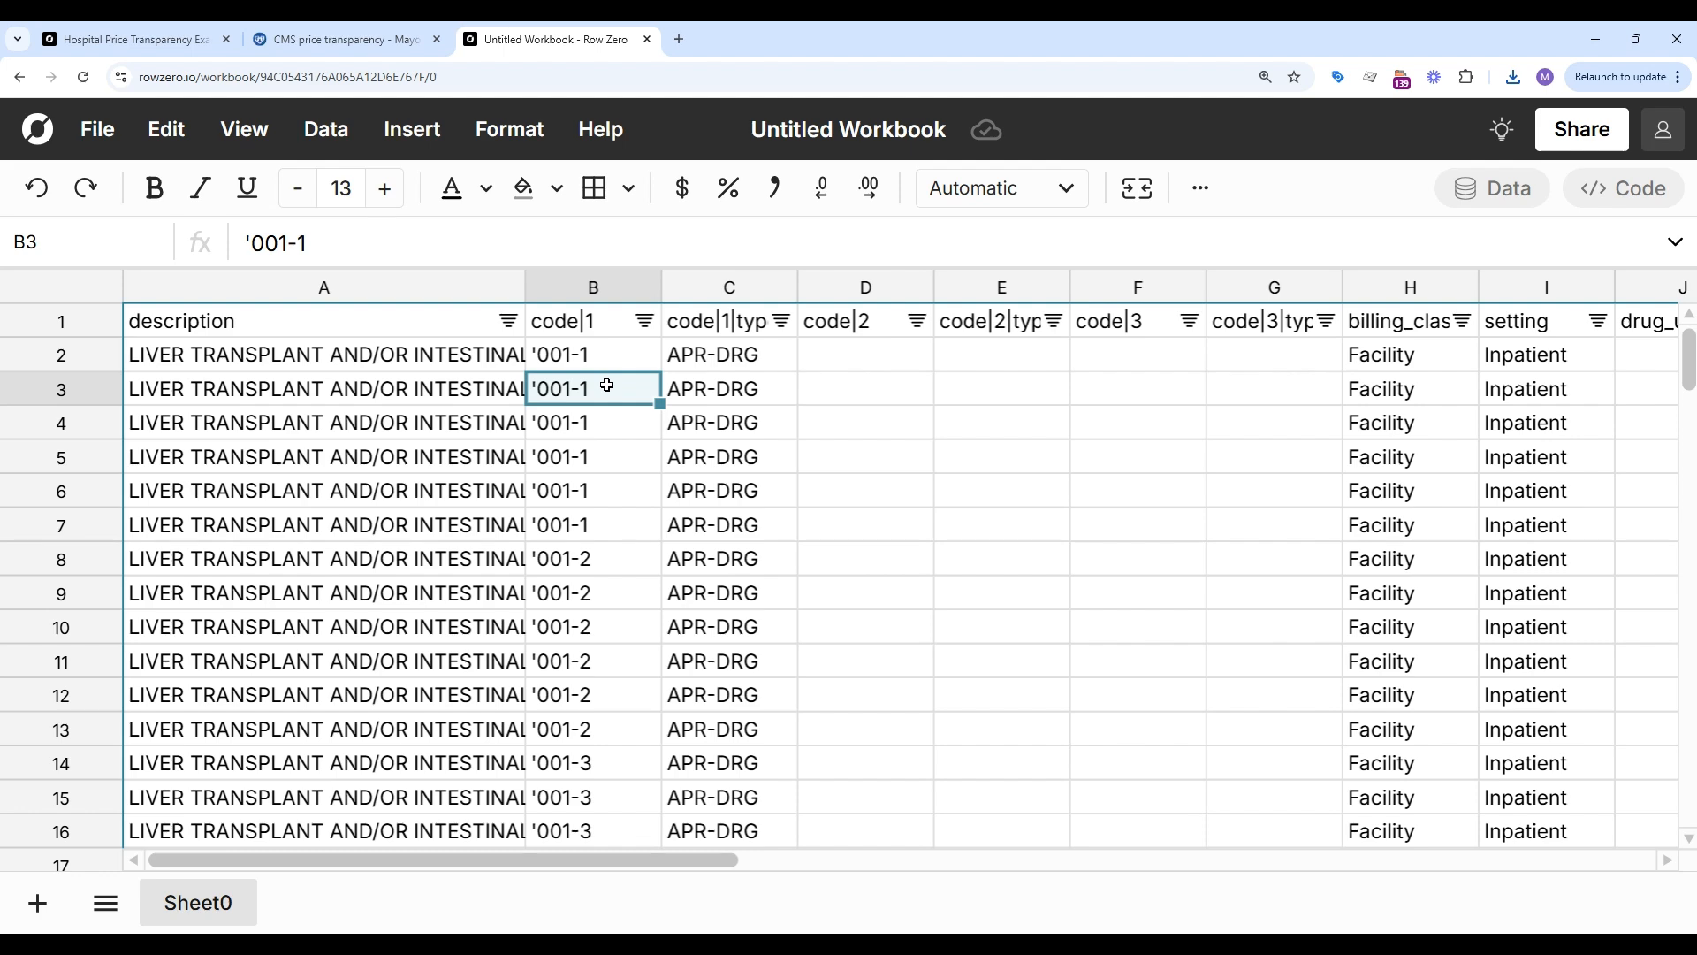
{"action": "scroll", "coordinate": [1063, 398], "scroll_direction": "right", "scroll_amount": 10}
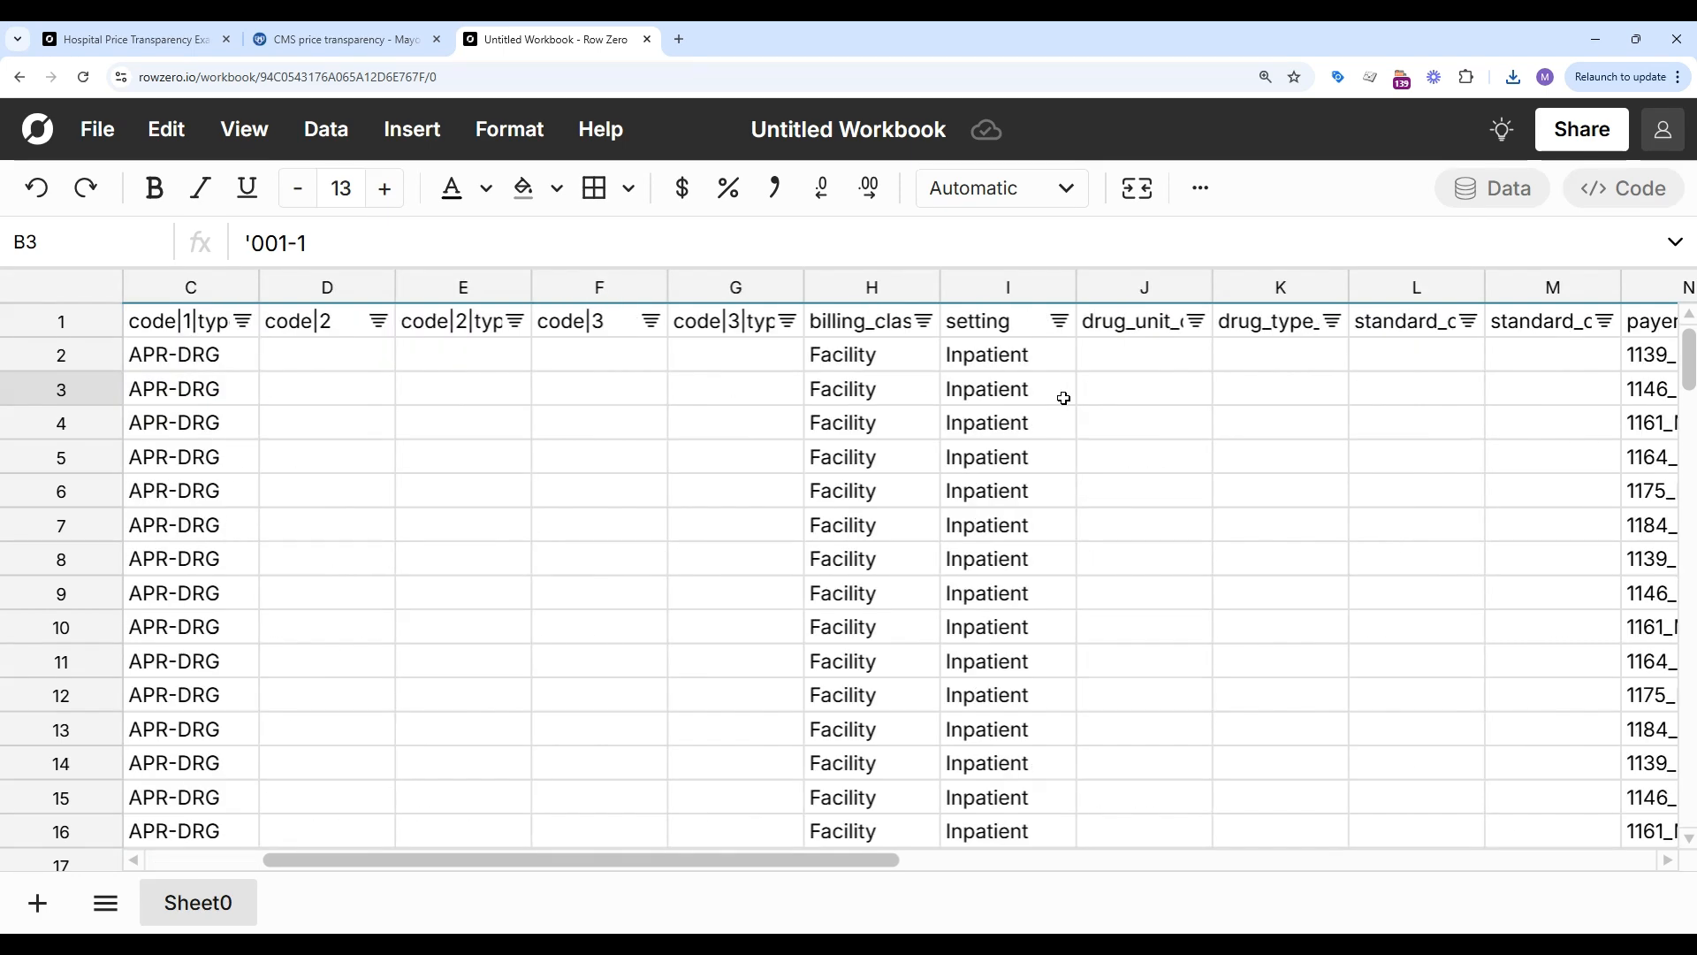
{"action": "scroll", "coordinate": [1063, 397], "scroll_direction": "right", "scroll_amount": 5}
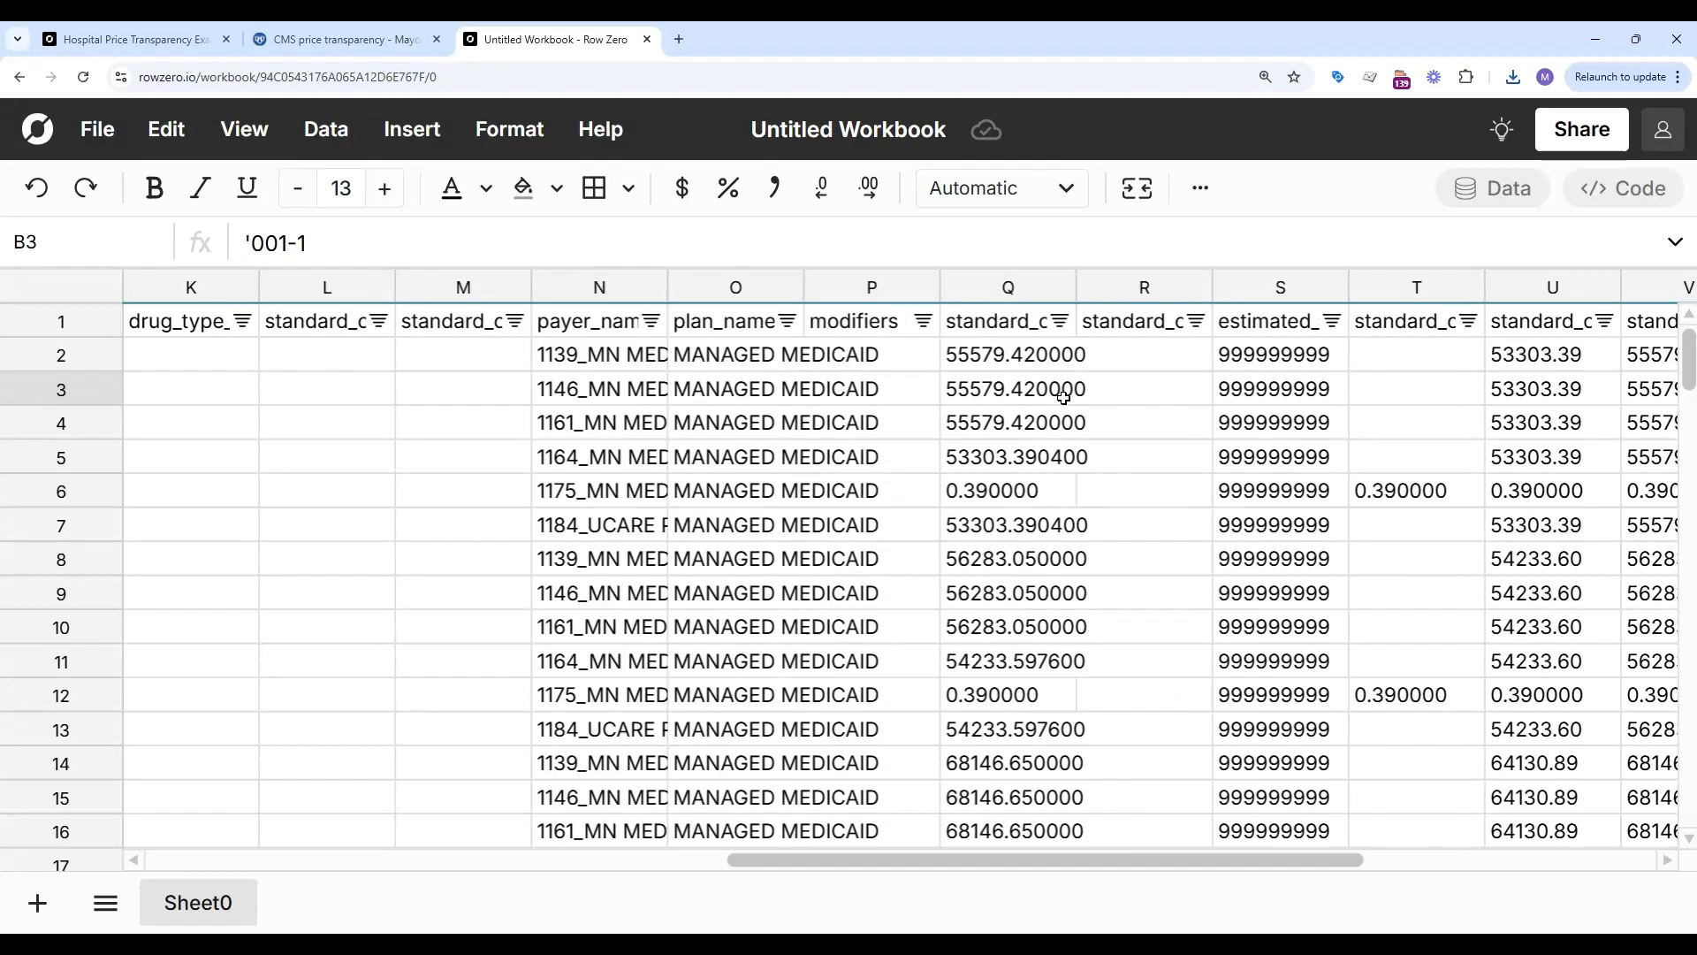
{"action": "left_click", "coordinate": [569, 349]}
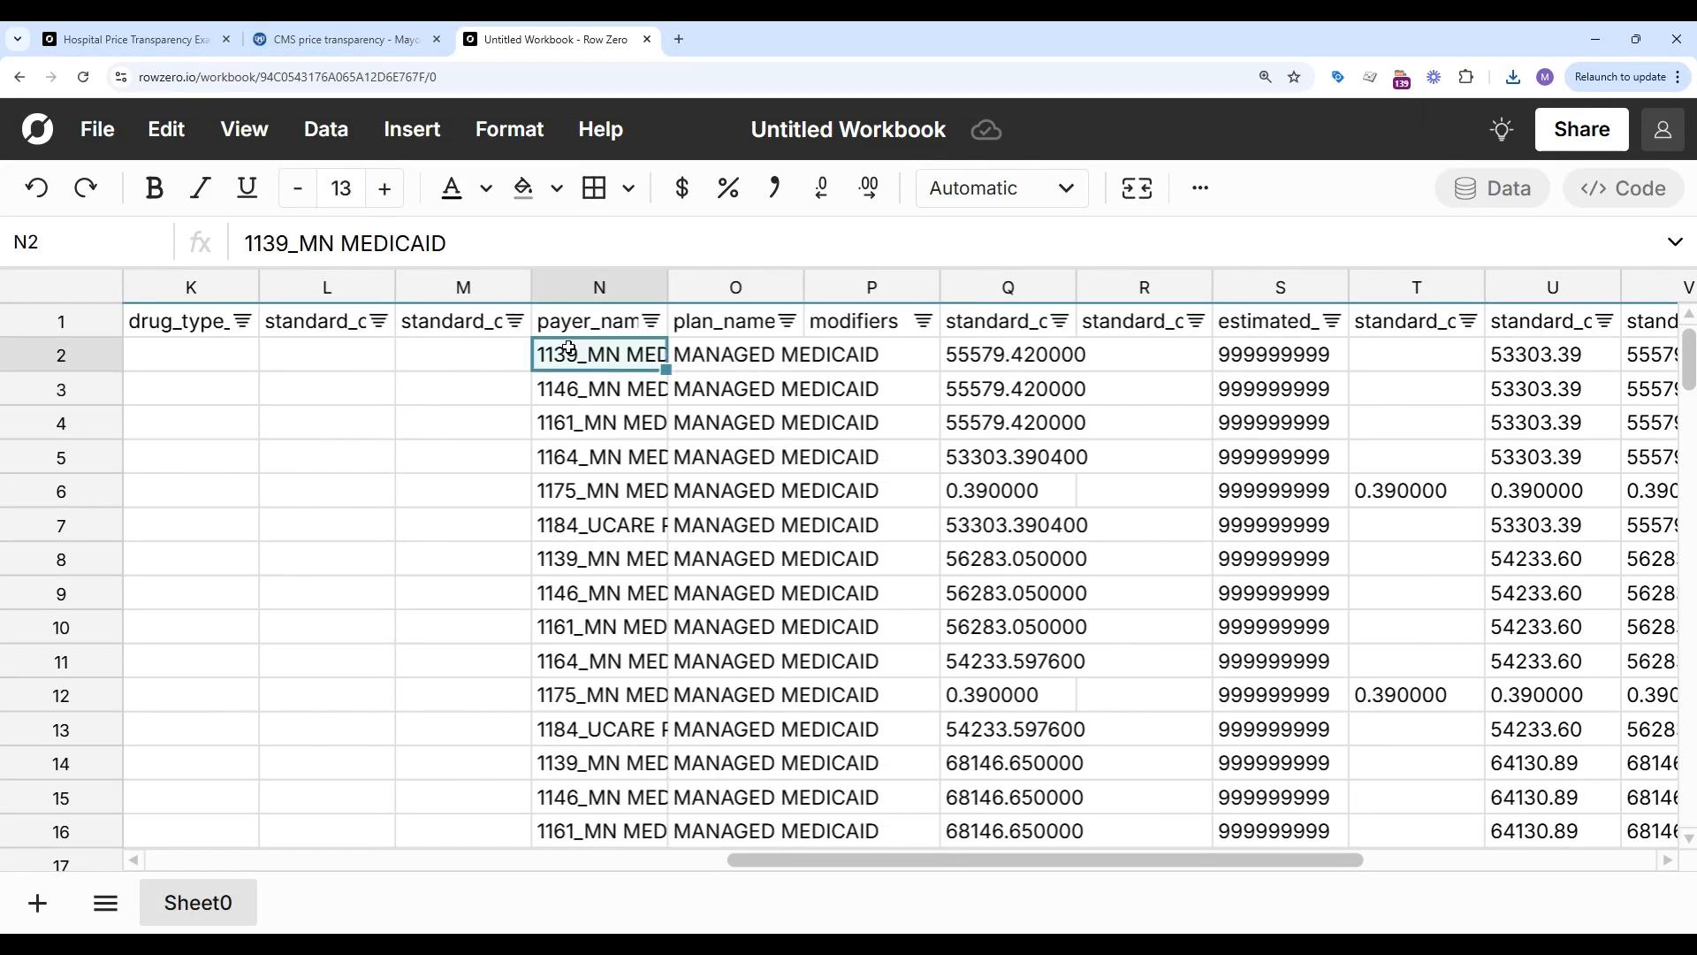
{"action": "left_click", "coordinate": [705, 355]}
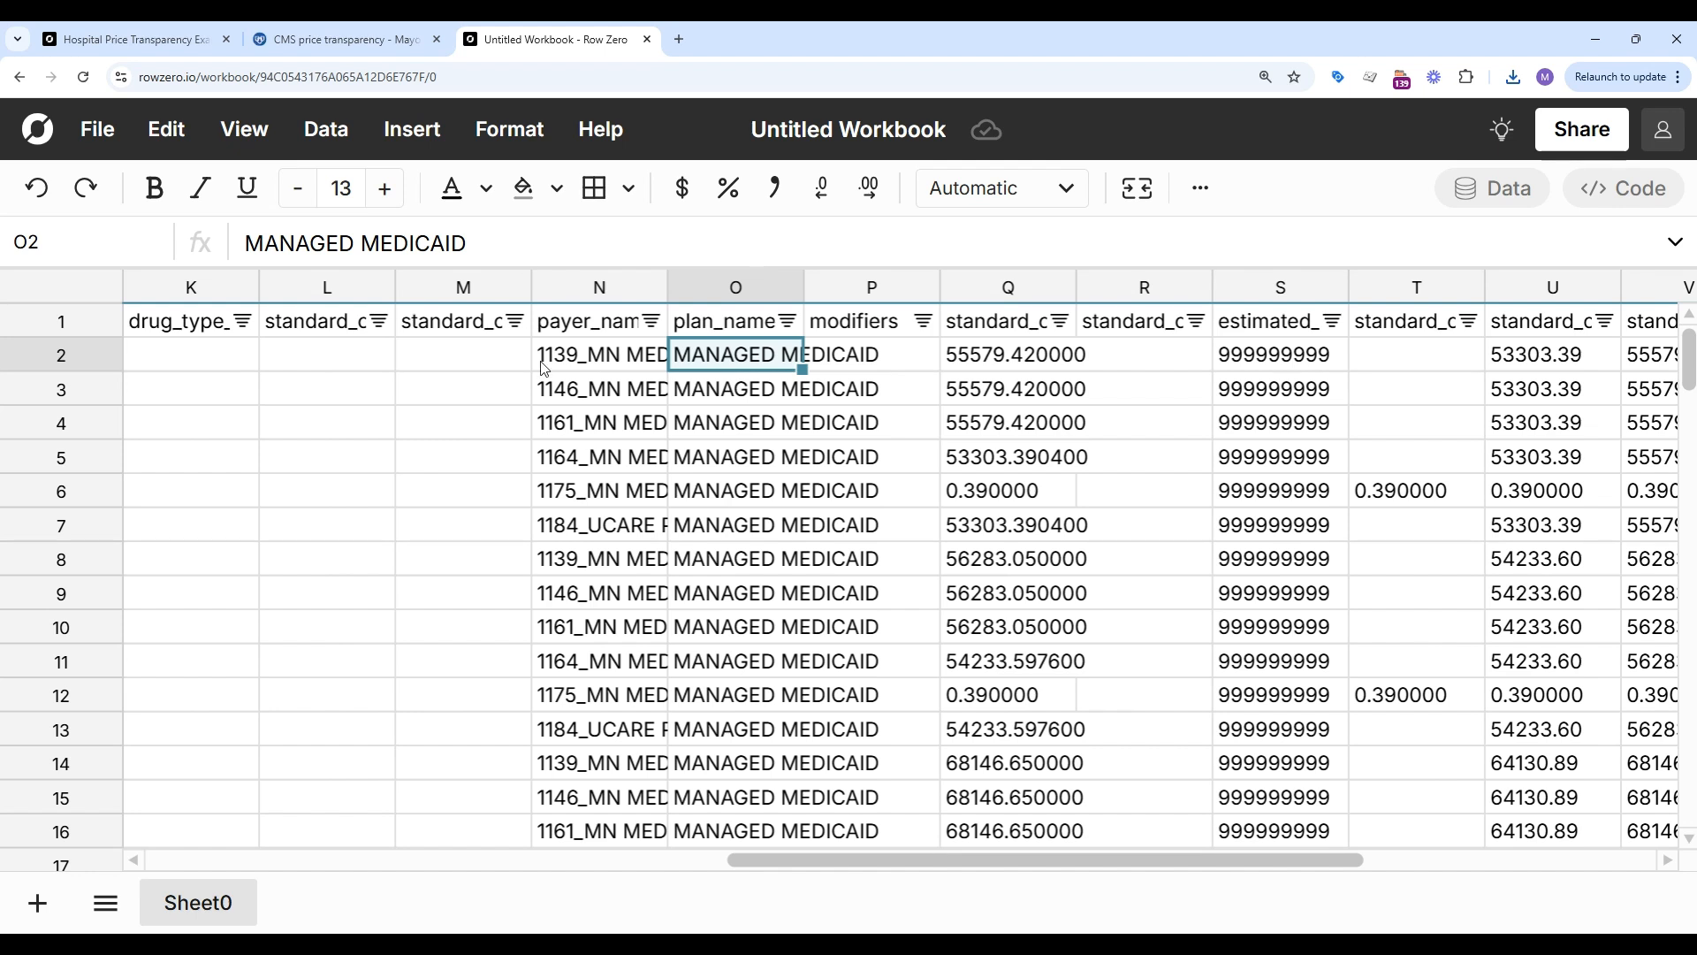
{"action": "left_click", "coordinate": [999, 325]}
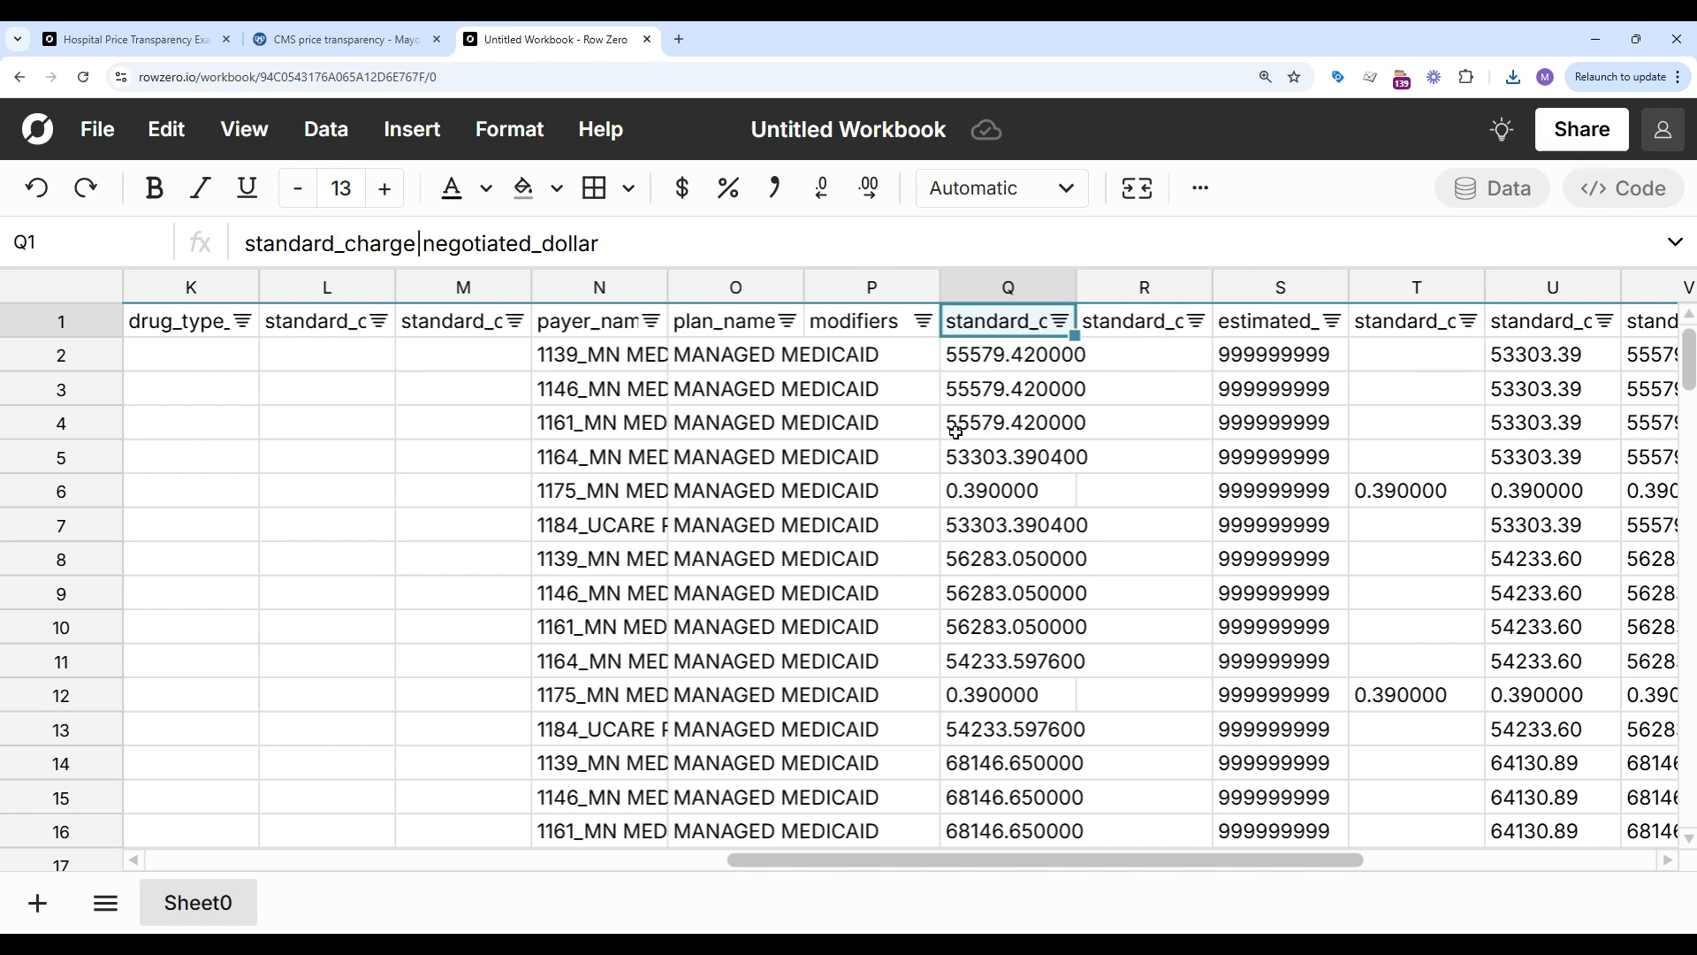
Step: Examine the remaining charge columns, then check the gross standard charge column down through the first rows
{"action": "scroll", "coordinate": [1223, 439], "scroll_direction": "right", "scroll_amount": 6}
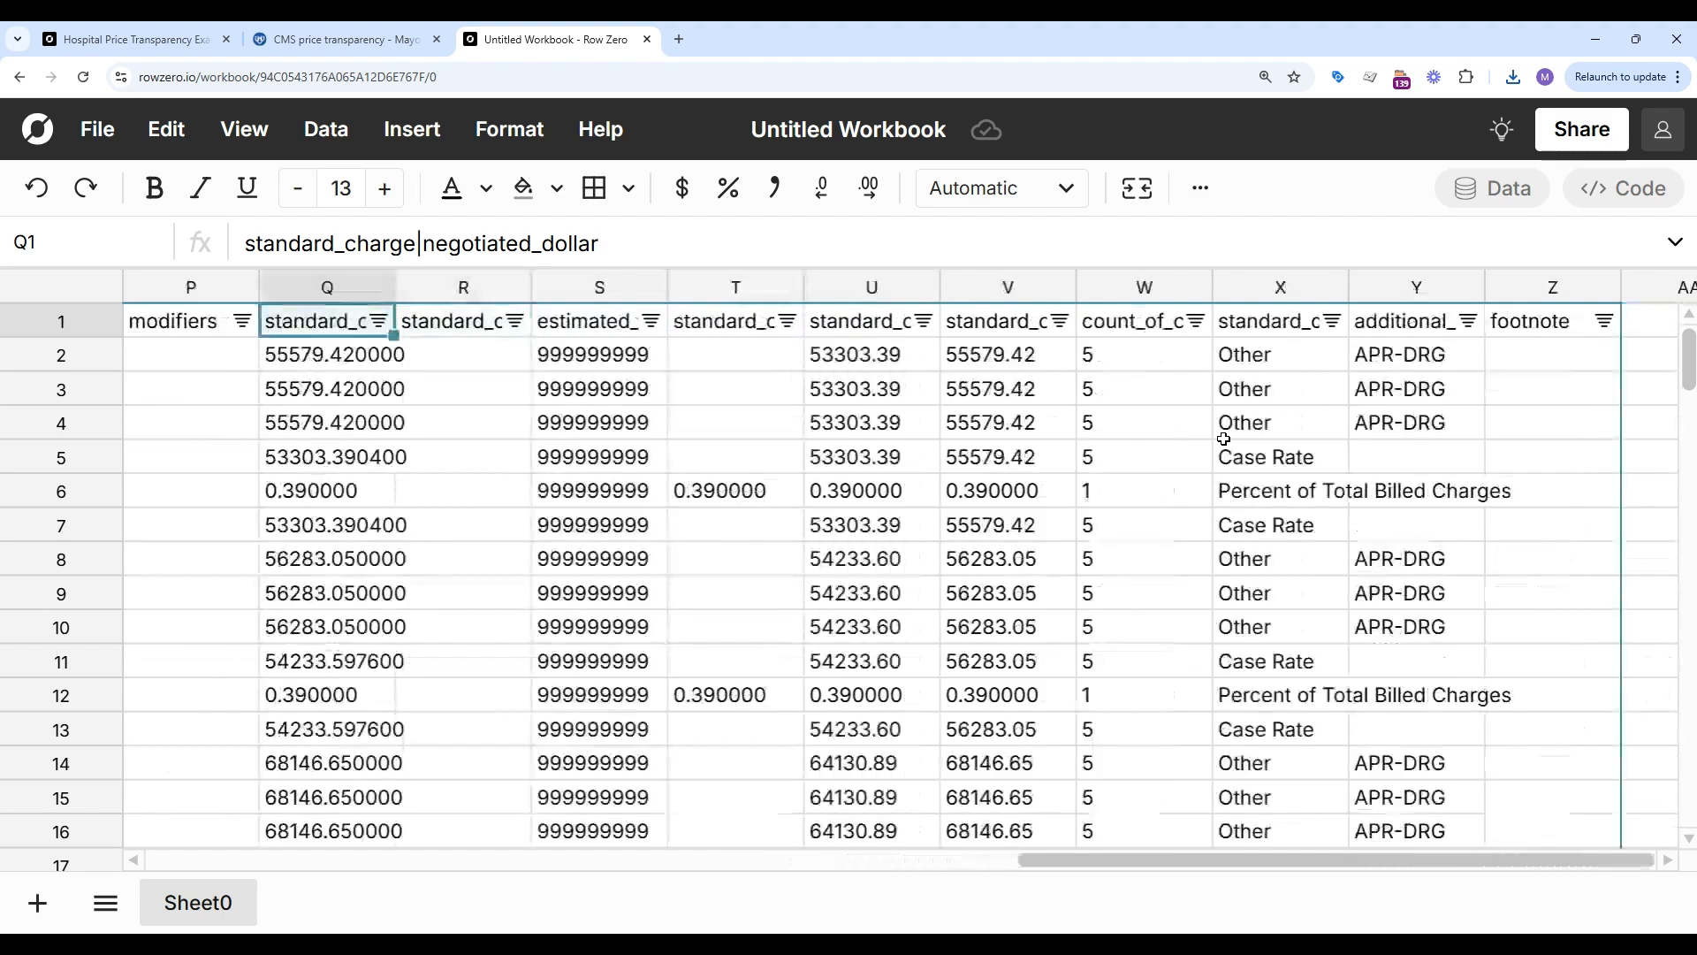
{"action": "scroll", "coordinate": [1224, 439], "scroll_direction": "left", "scroll_amount": 8}
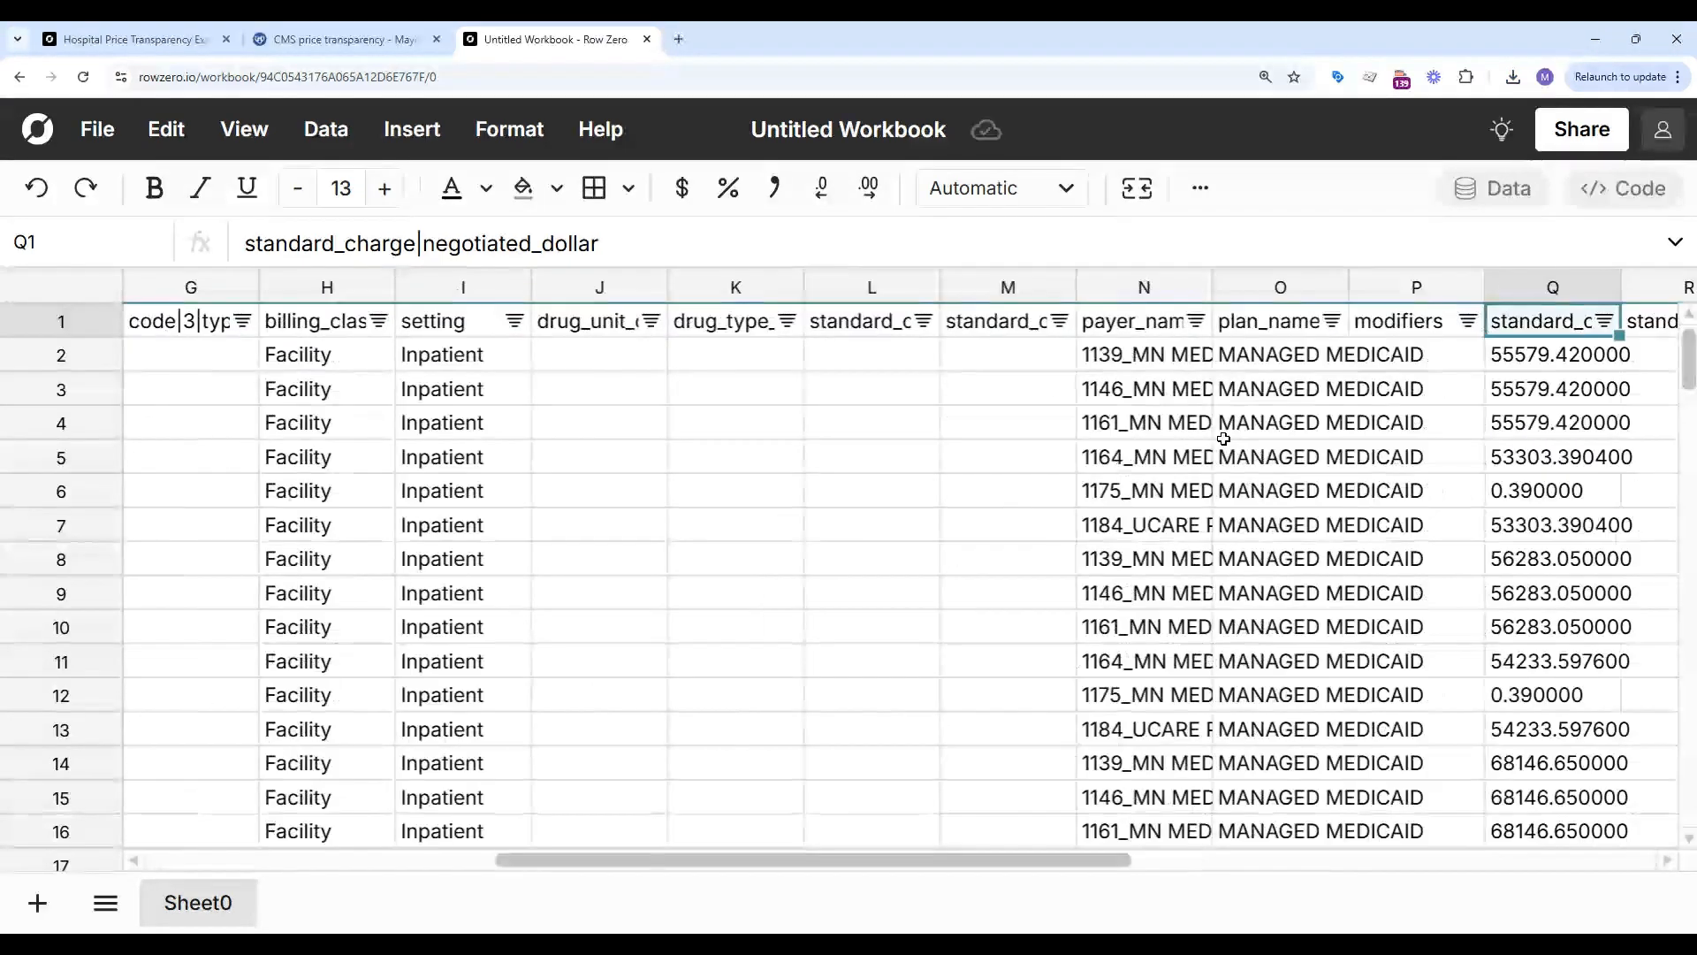
{"action": "left_click", "coordinate": [860, 325]}
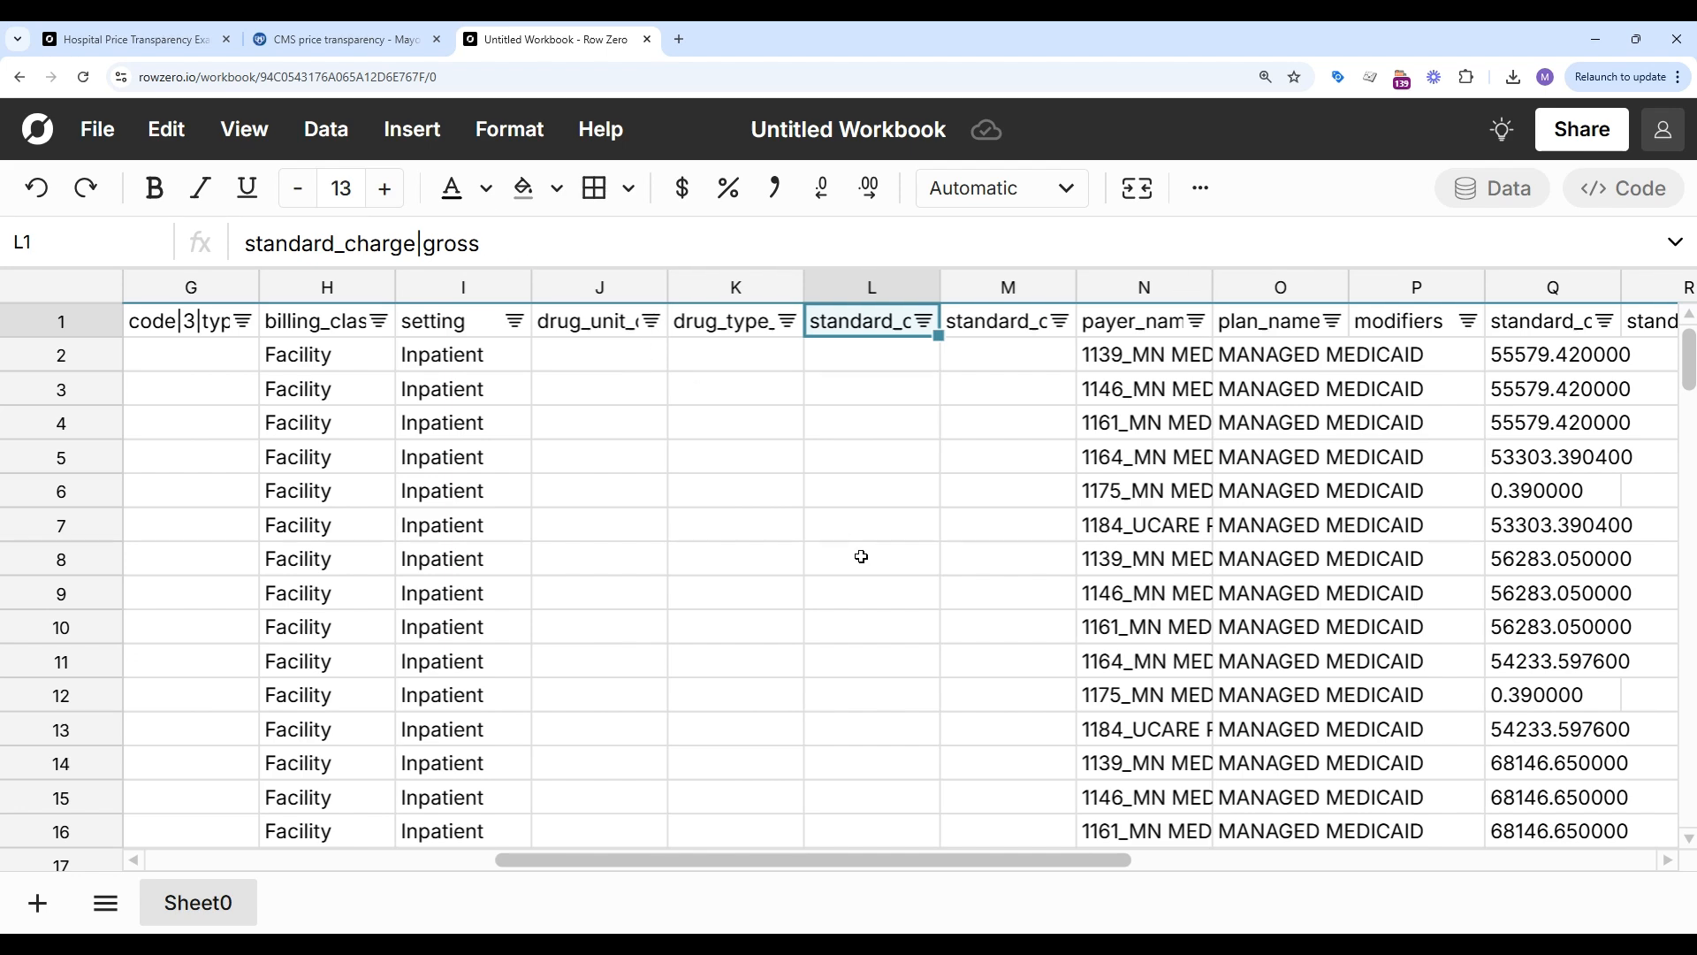
{"action": "scroll", "coordinate": [861, 557], "scroll_direction": "down", "scroll_amount": 3}
{"action": "scroll", "coordinate": [861, 557], "scroll_direction": "up", "scroll_amount": 3}
{"action": "scroll", "coordinate": [862, 557], "scroll_direction": "down", "scroll_amount": 5}
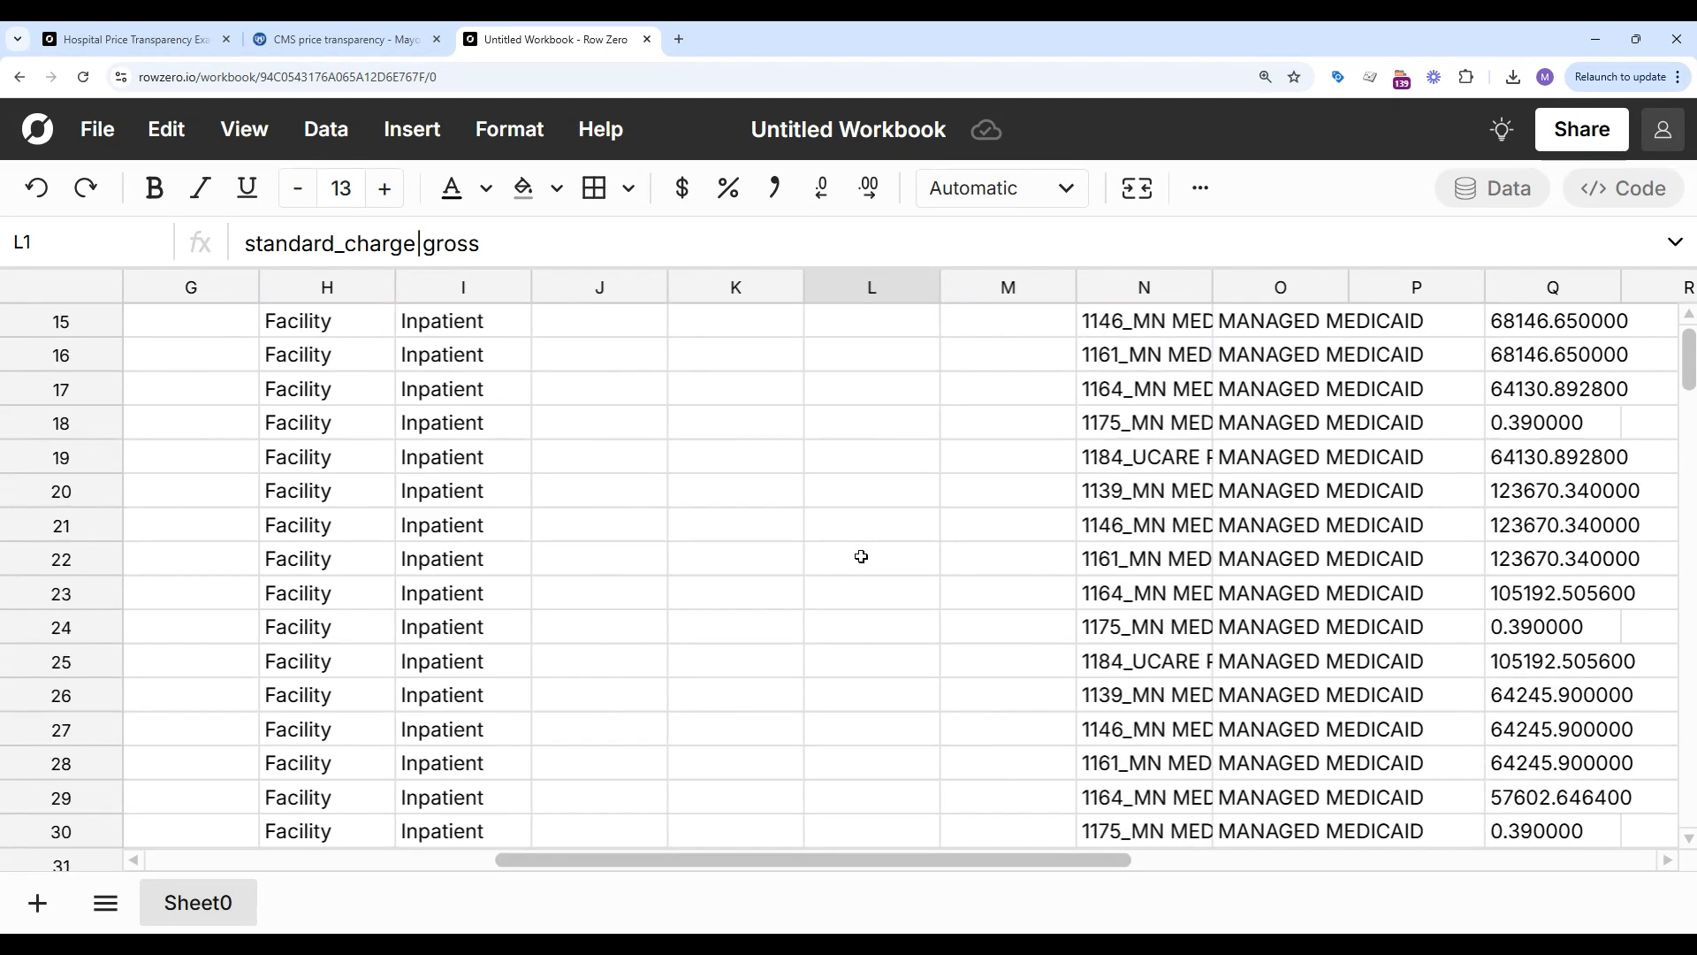
{"action": "scroll", "coordinate": [862, 556], "scroll_direction": "down", "scroll_amount": 6}
{"action": "scroll", "coordinate": [862, 557], "scroll_direction": "up", "scroll_amount": 2}
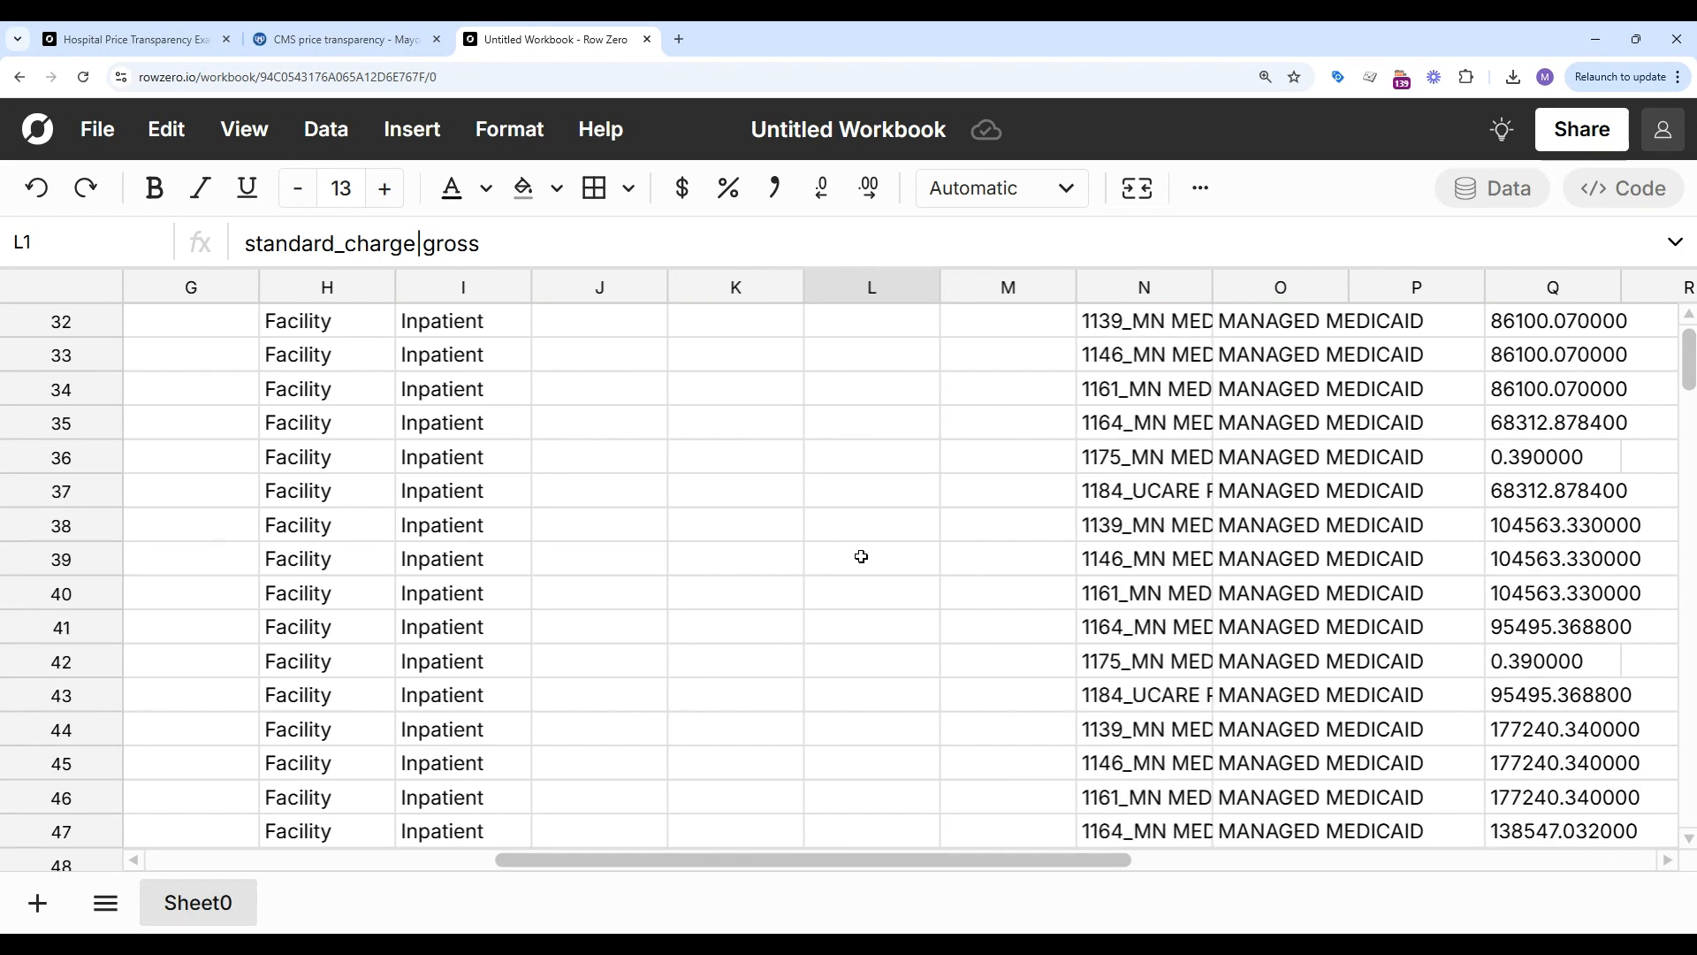
{"action": "scroll", "coordinate": [862, 557], "scroll_direction": "up", "scroll_amount": 10}
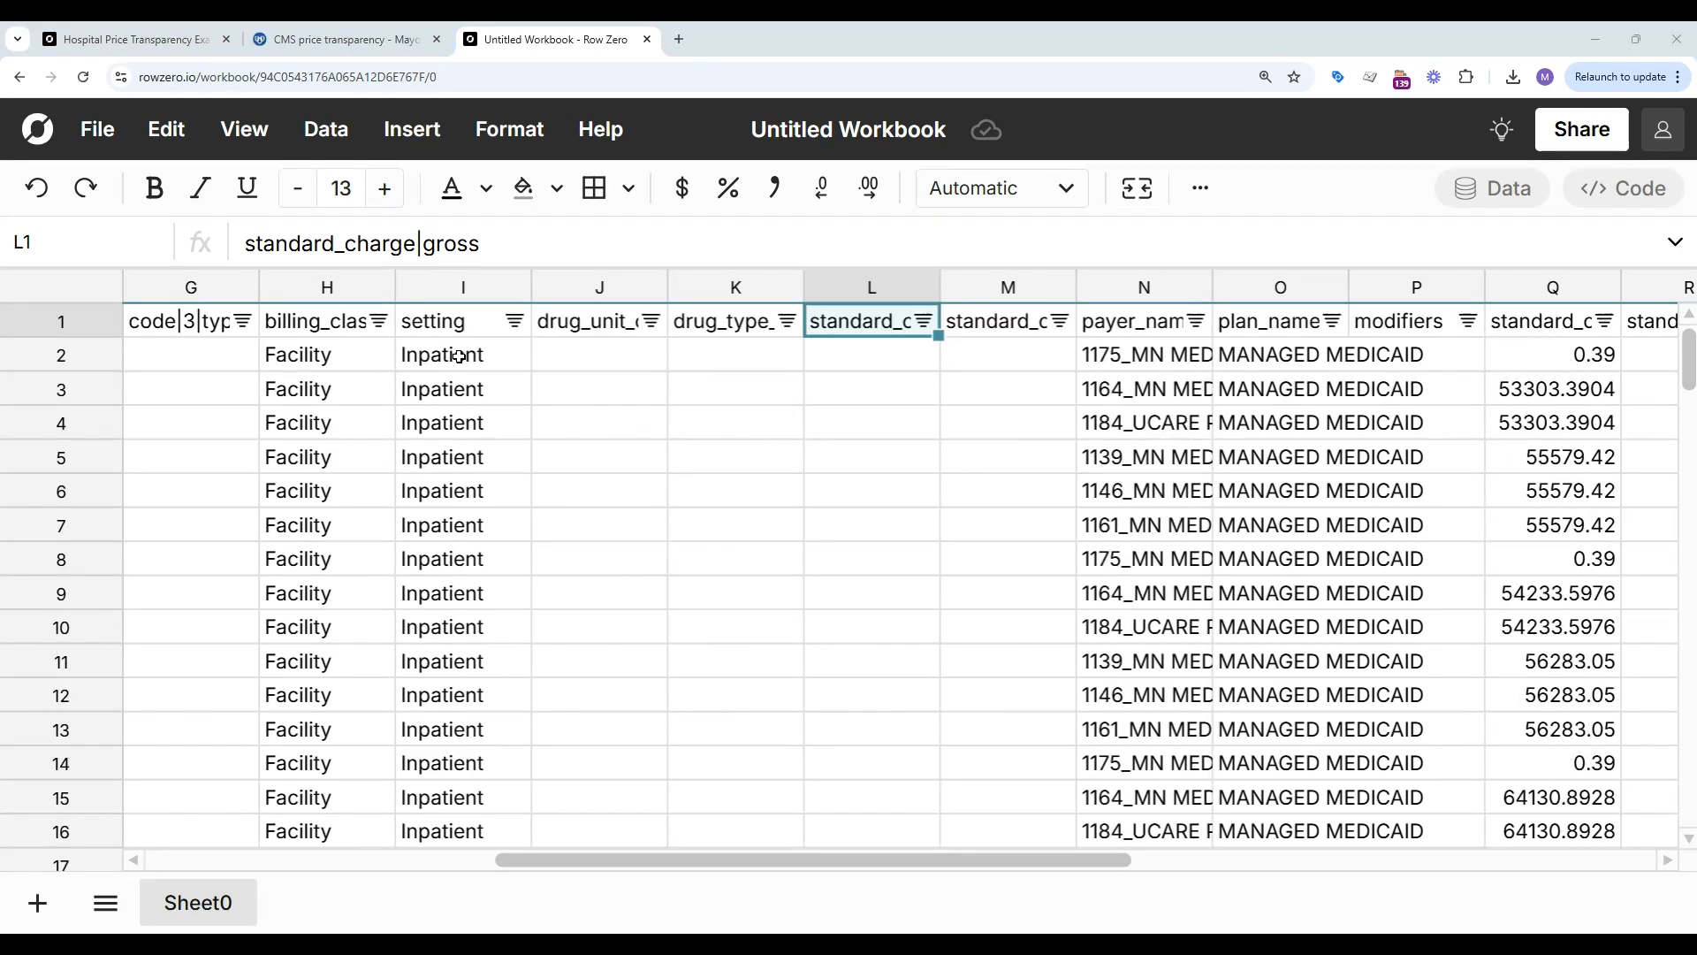
Step: Freeze the top row and the first column of the sheet
{"action": "left_click", "coordinate": [244, 131]}
{"action": "mouse_move", "coordinate": [332, 310]}
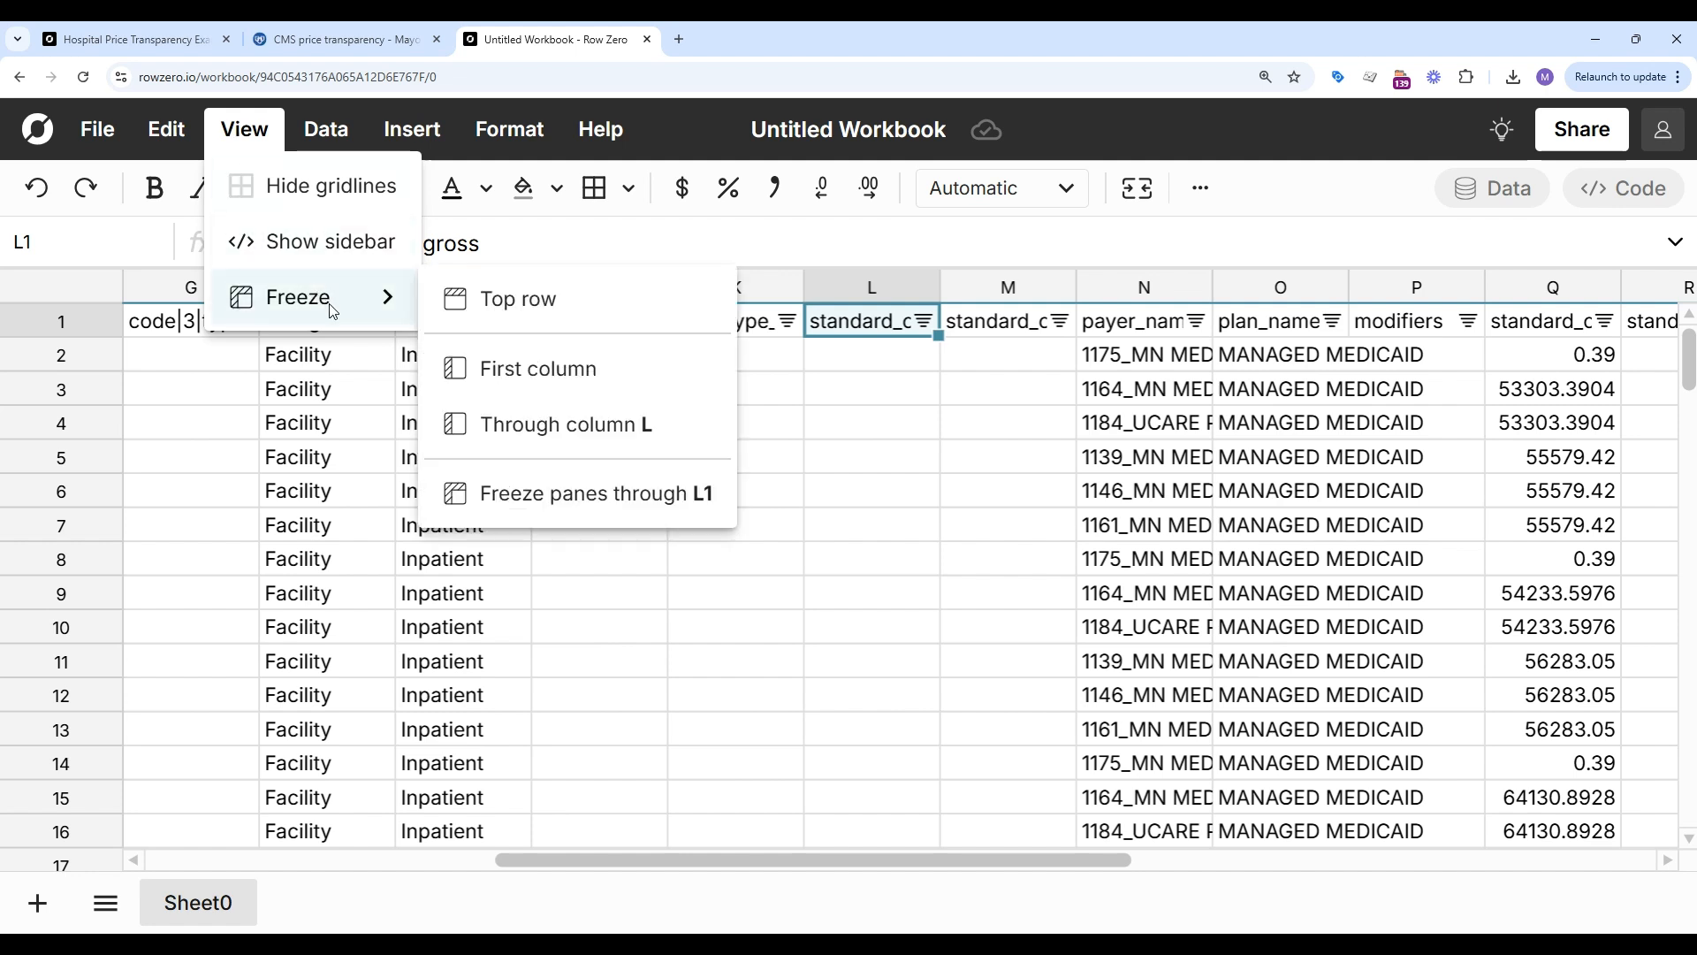
{"action": "left_click", "coordinate": [542, 301]}
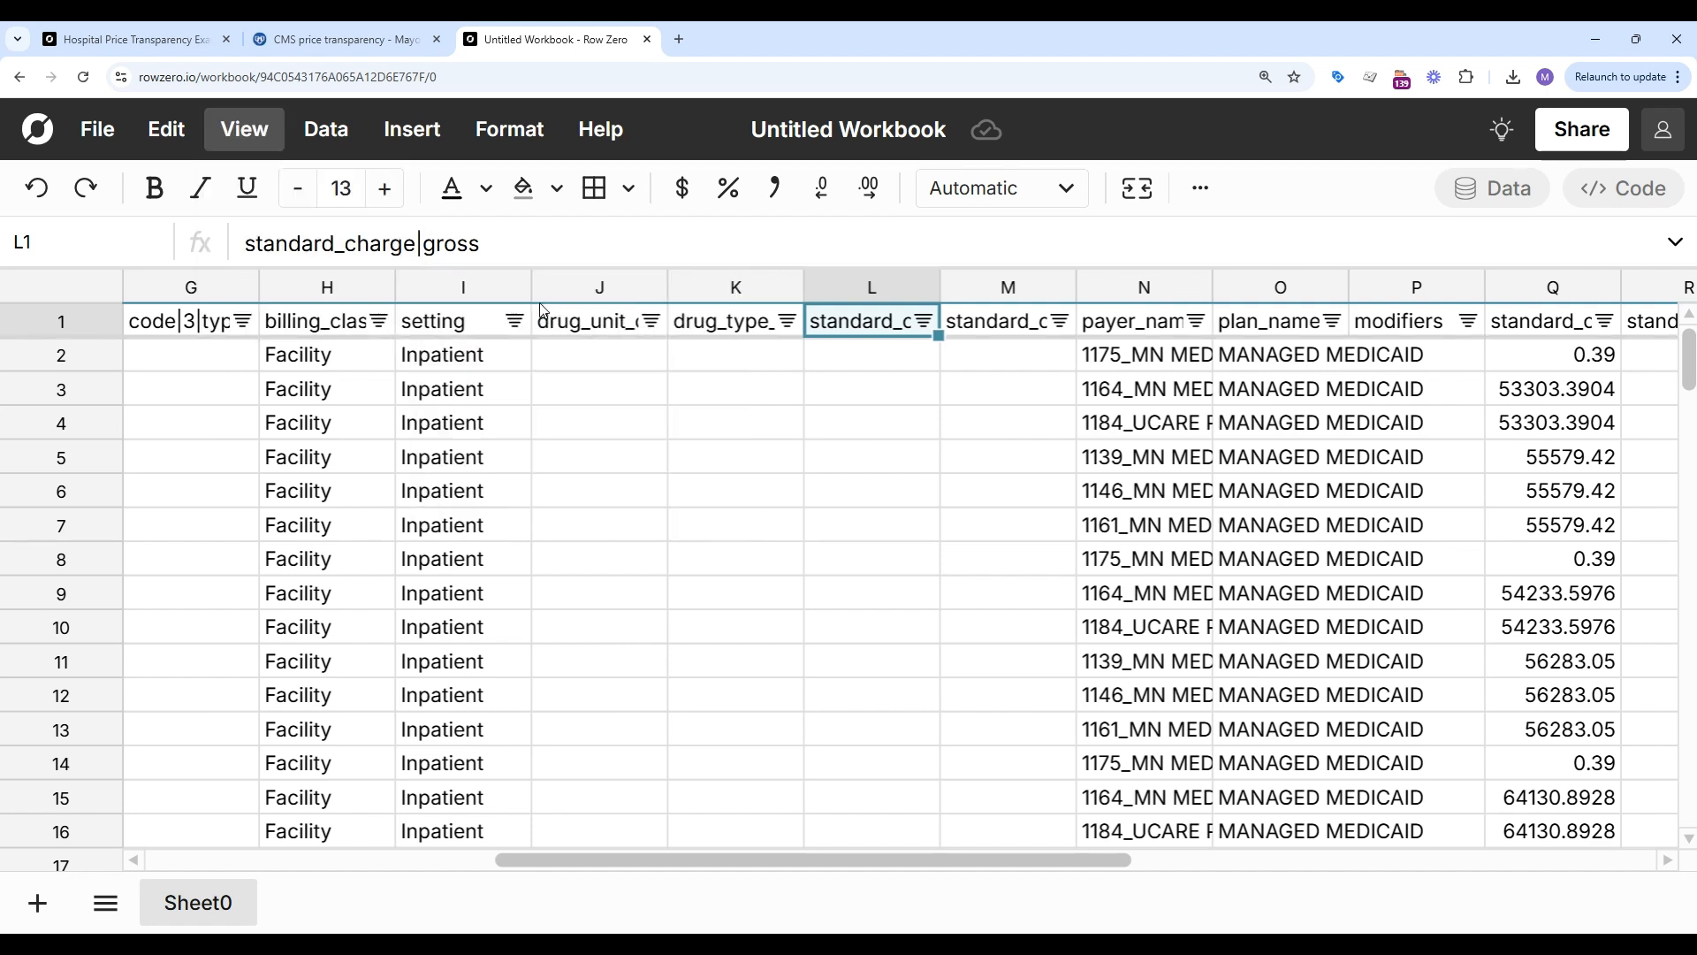
{"action": "left_click", "coordinate": [244, 129]}
{"action": "mouse_move", "coordinate": [319, 301]}
{"action": "left_click", "coordinate": [548, 438]}
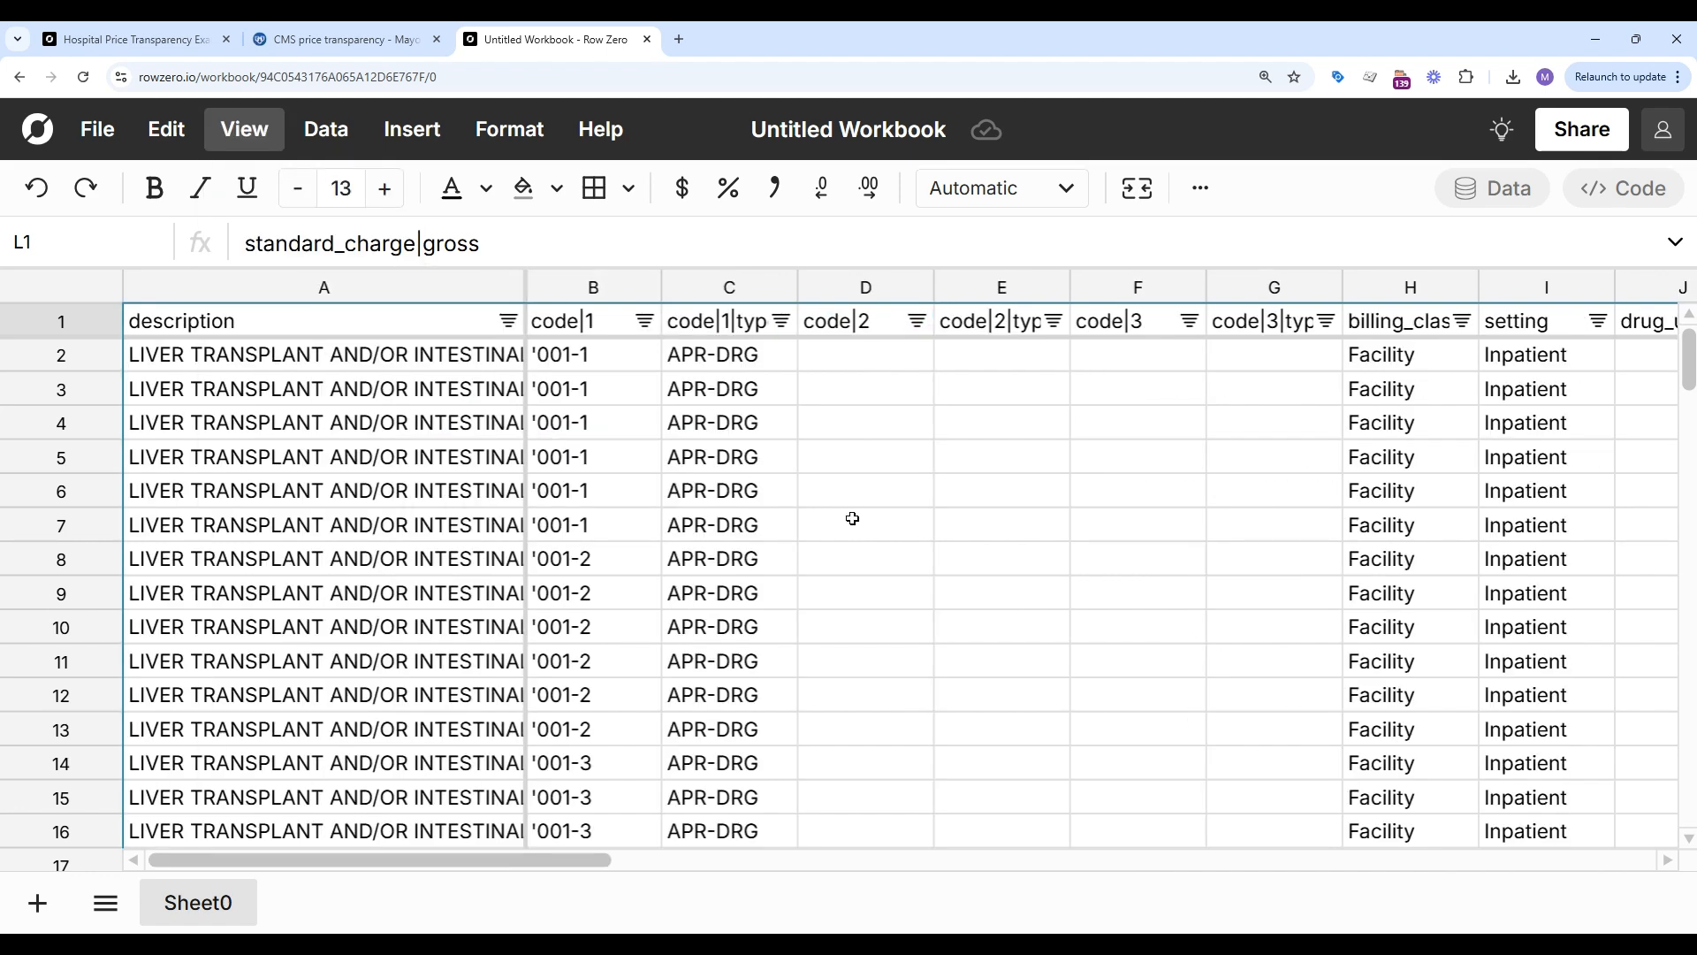
Step: Filter the description column to show only acetaminophen 325 MG Oral Tablet
{"action": "left_click", "coordinate": [508, 320]}
{"action": "left_click", "coordinate": [660, 686]}
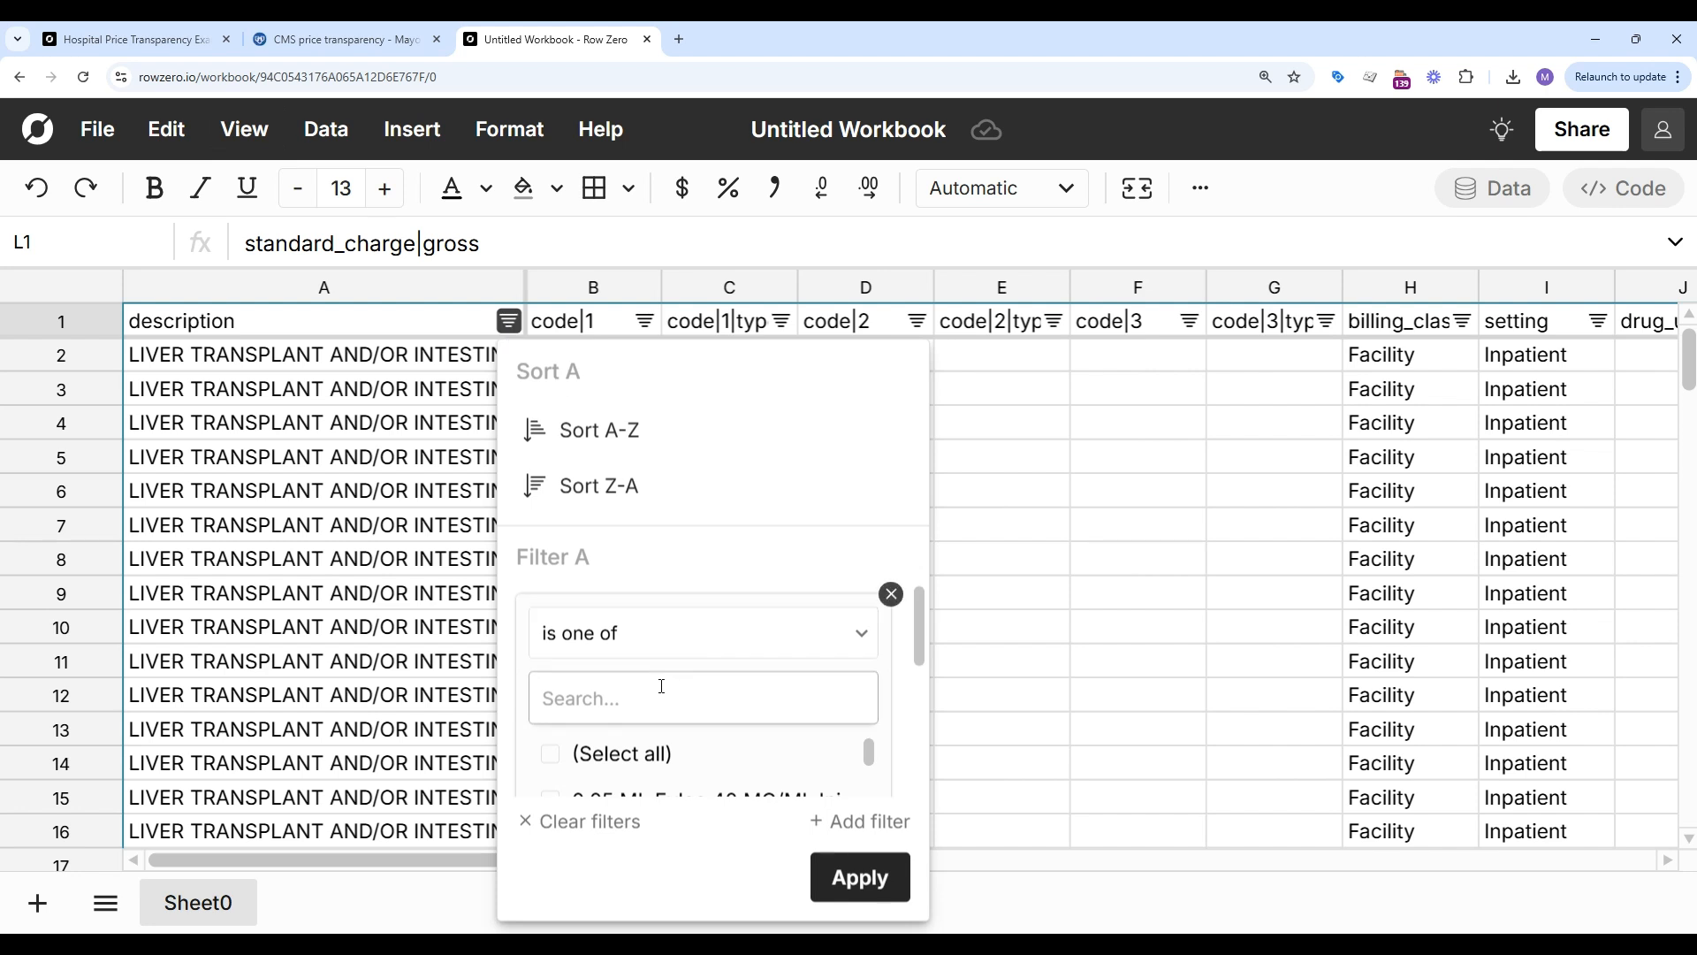
{"action": "type", "text": "acetaminop"}
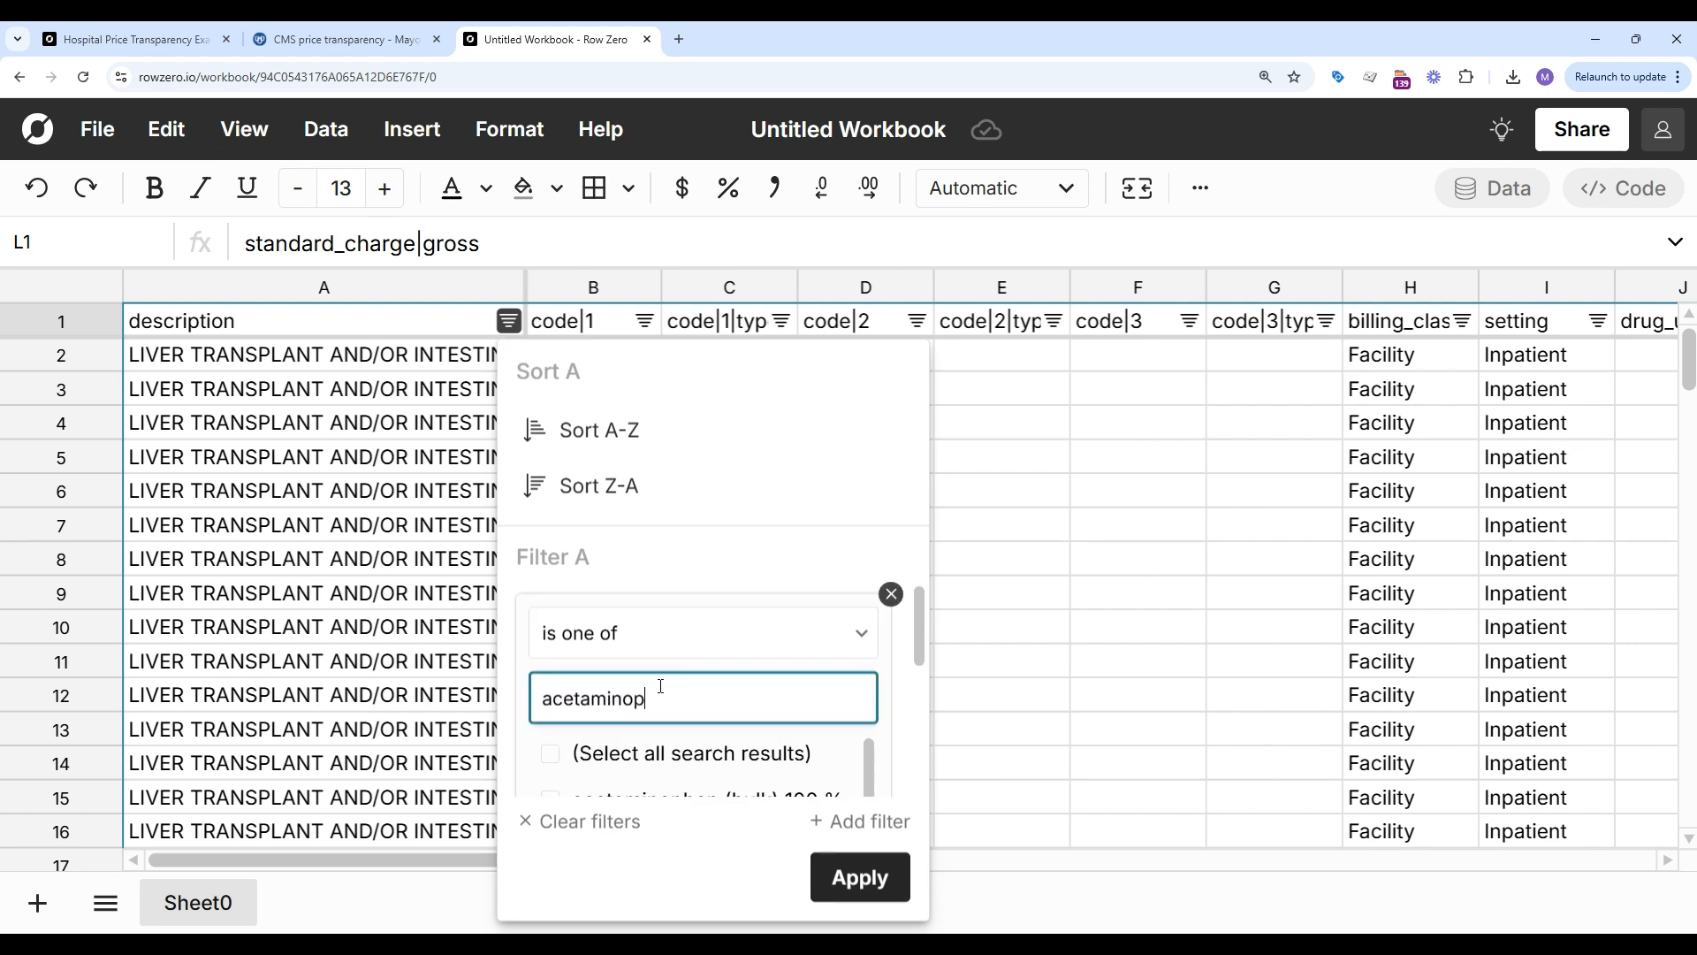
{"action": "scroll", "coordinate": [660, 689], "scroll_direction": "down", "scroll_amount": 10}
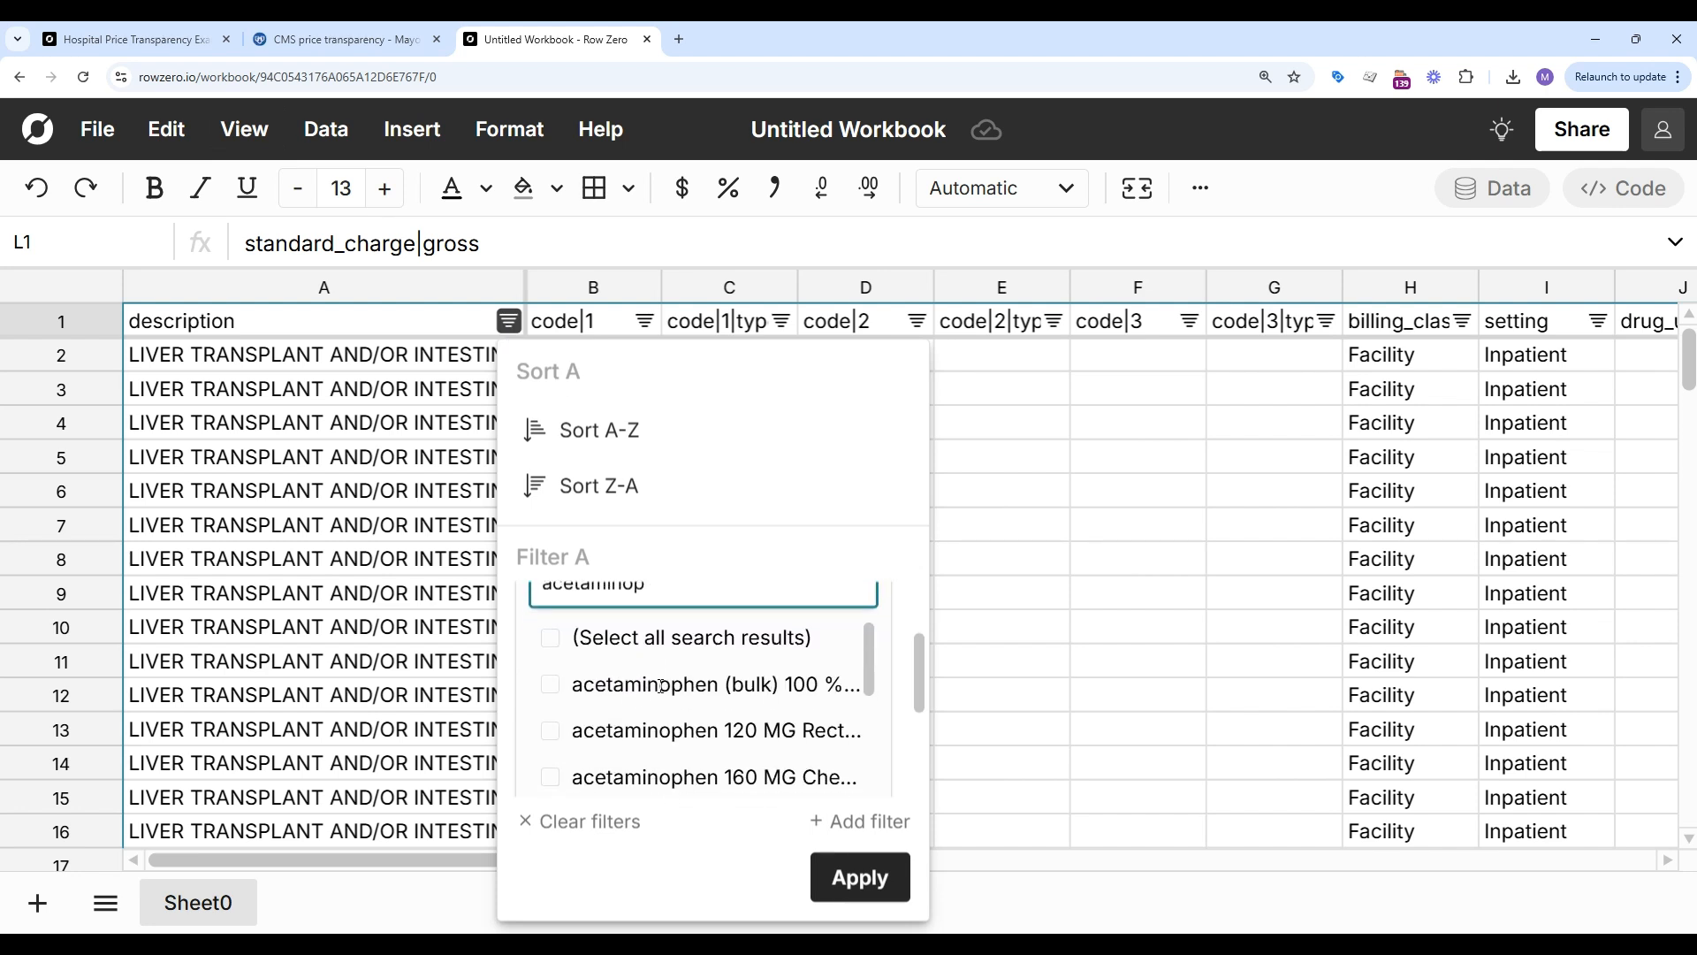
{"action": "scroll", "coordinate": [660, 693], "scroll_direction": "down", "scroll_amount": 6}
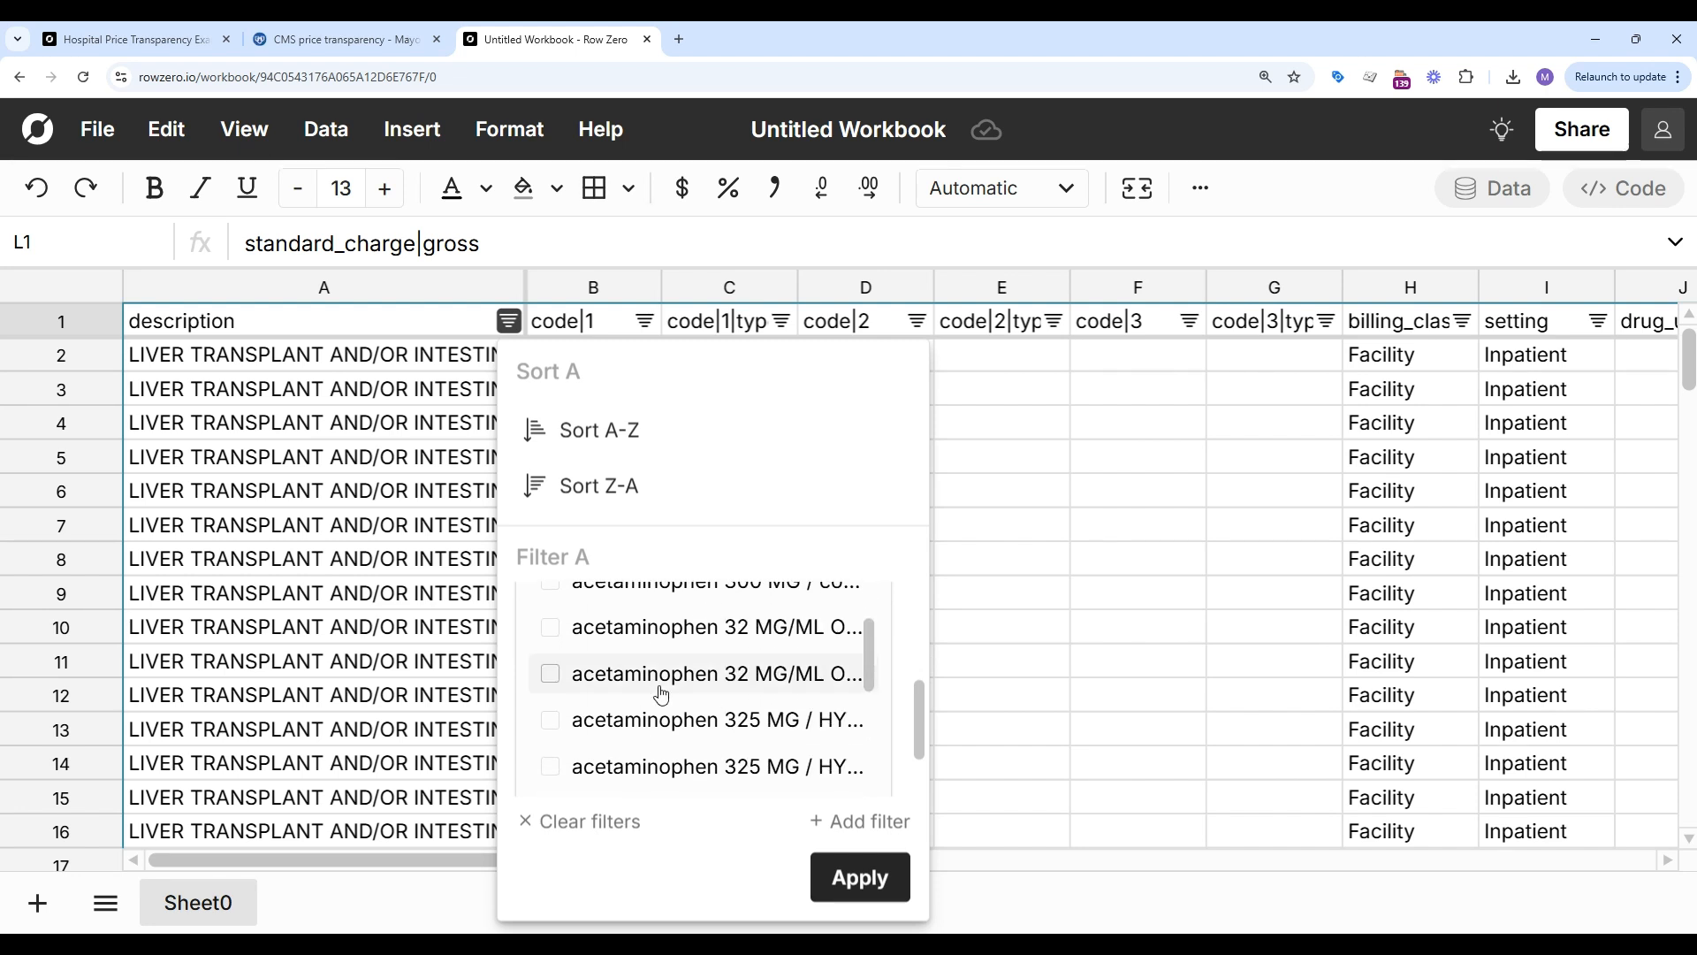
{"action": "scroll", "coordinate": [660, 694], "scroll_direction": "down", "scroll_amount": 2}
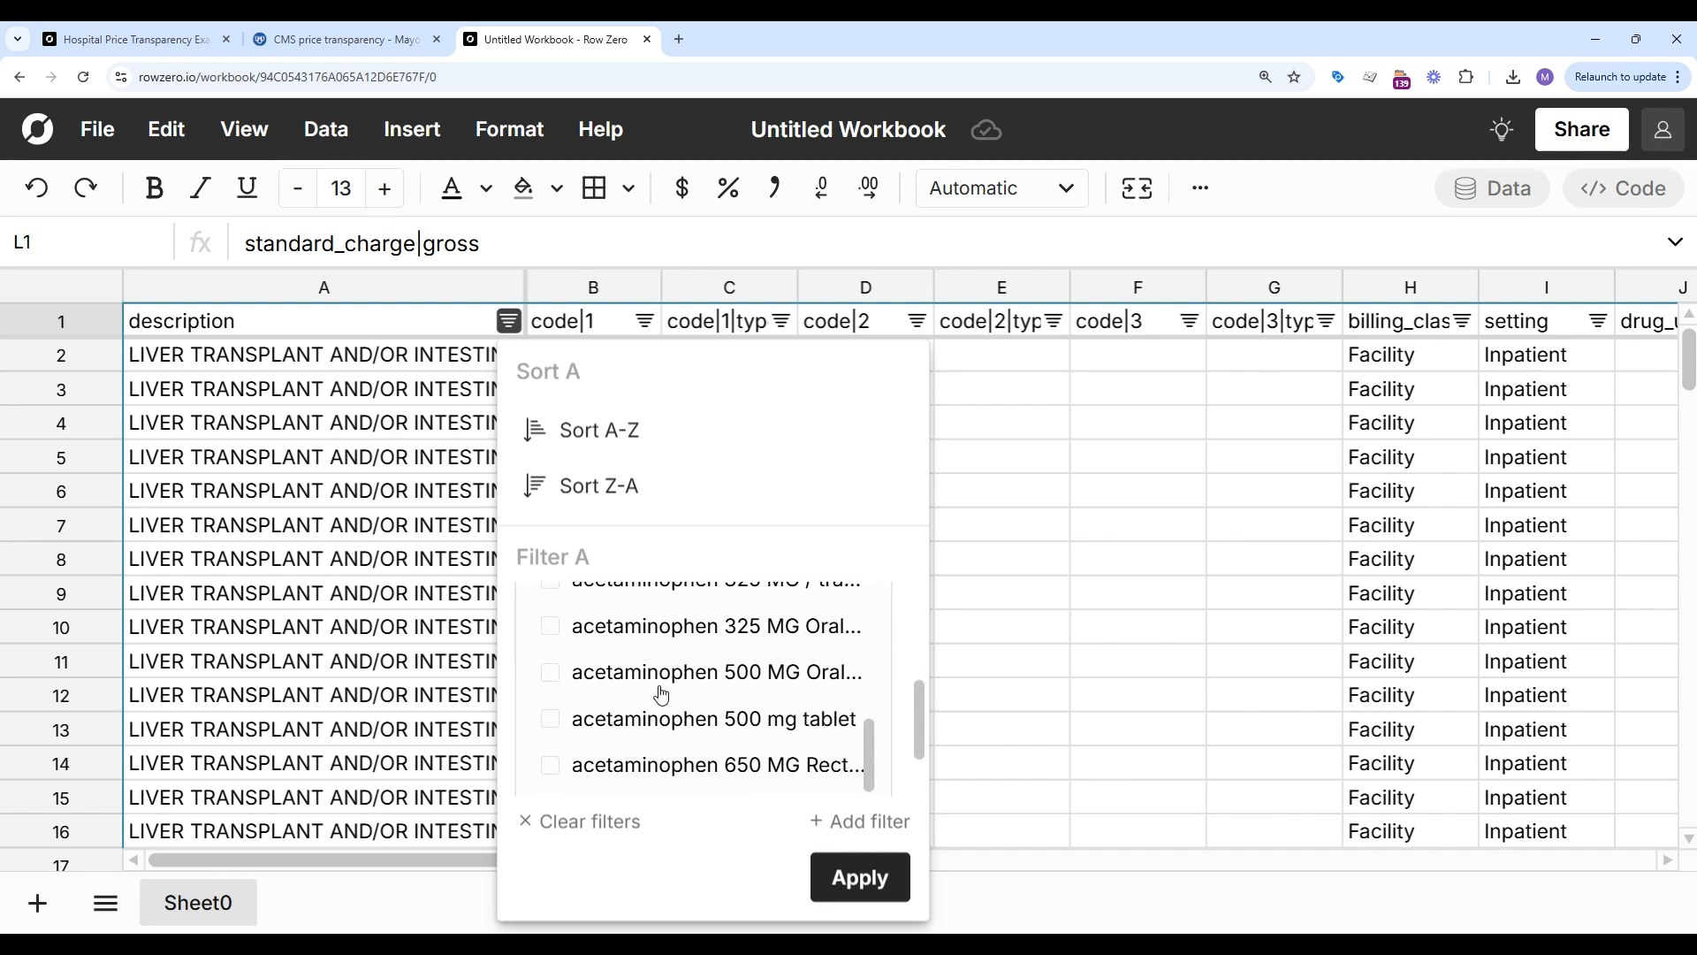
{"action": "left_click", "coordinate": [663, 629]}
{"action": "left_click", "coordinate": [862, 875]}
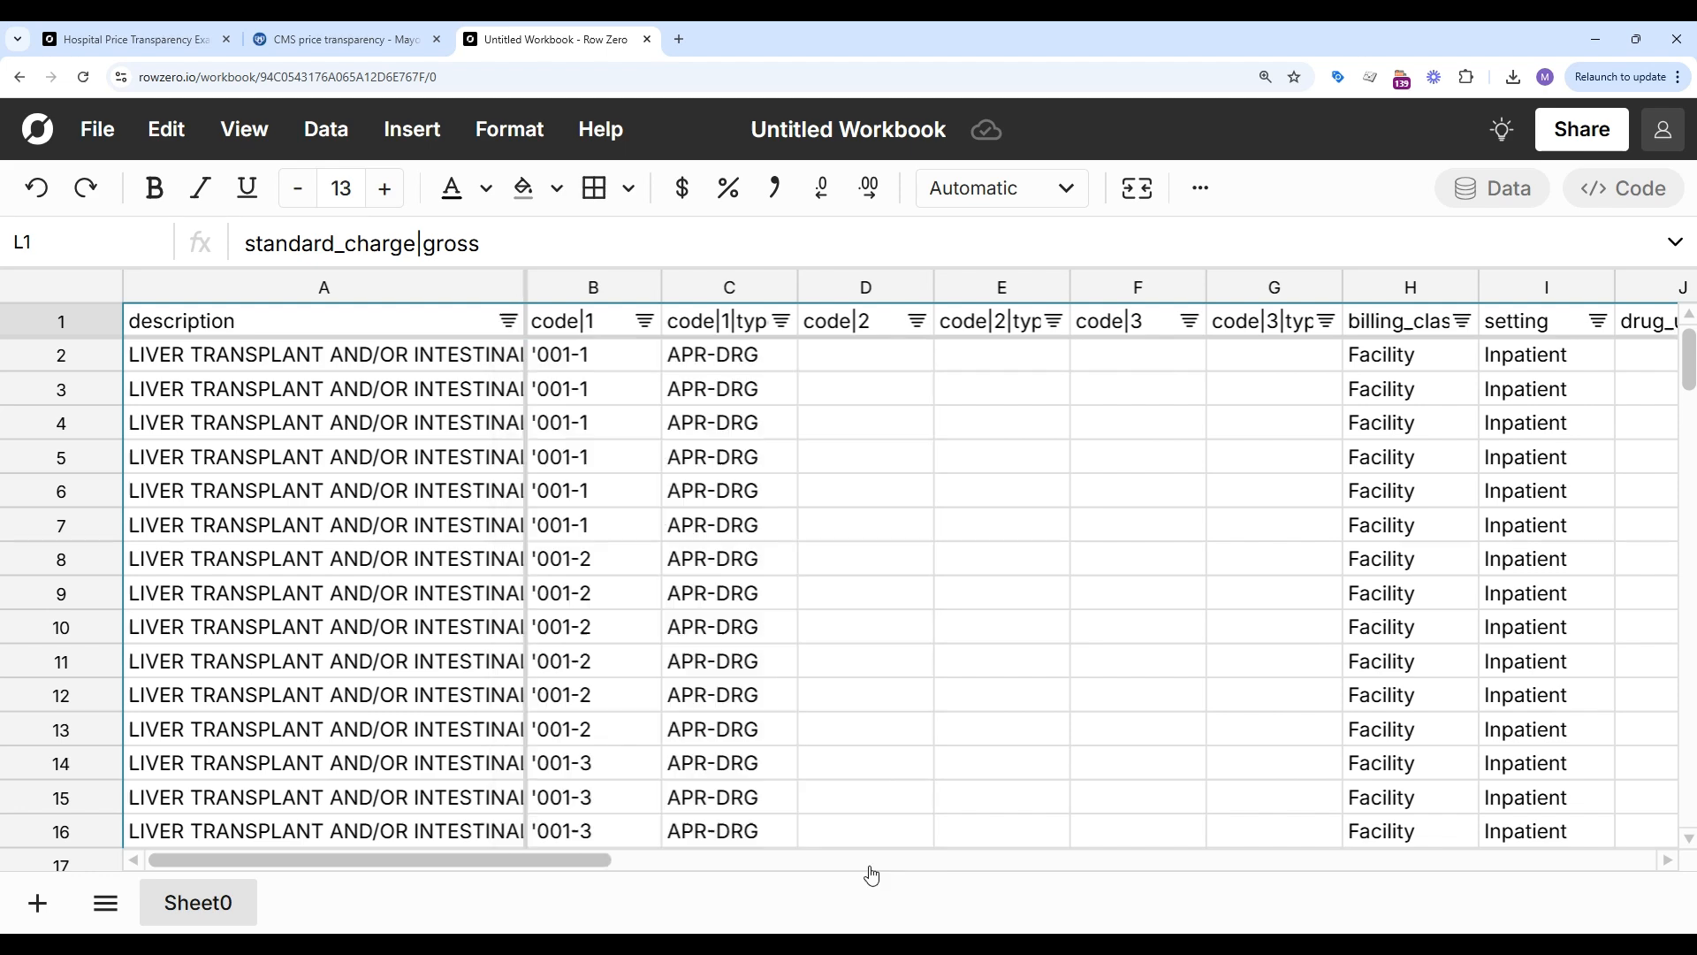
Step: Sort the standard_charge|negotiated_dollar column from low to high and review the sorted rates by payer and plan
{"action": "scroll", "coordinate": [1260, 458], "scroll_direction": "right", "scroll_amount": 2}
{"action": "scroll", "coordinate": [1260, 458], "scroll_direction": "right", "scroll_amount": 4}
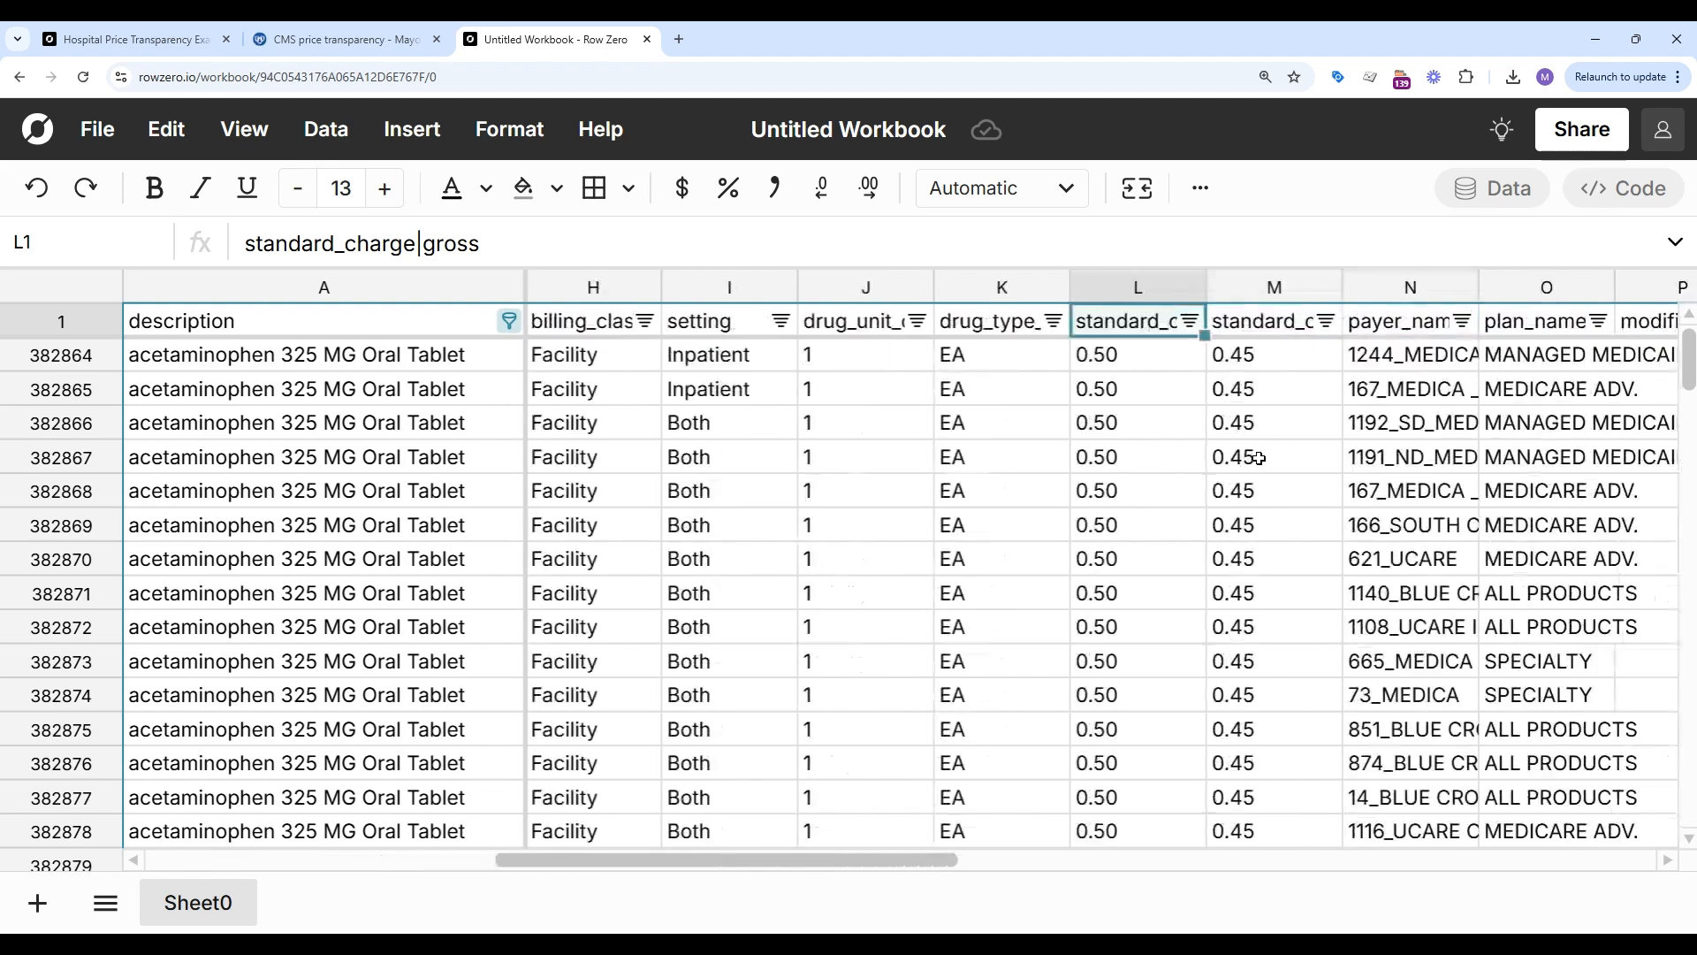
{"action": "scroll", "coordinate": [1281, 426], "scroll_direction": "right", "scroll_amount": 4}
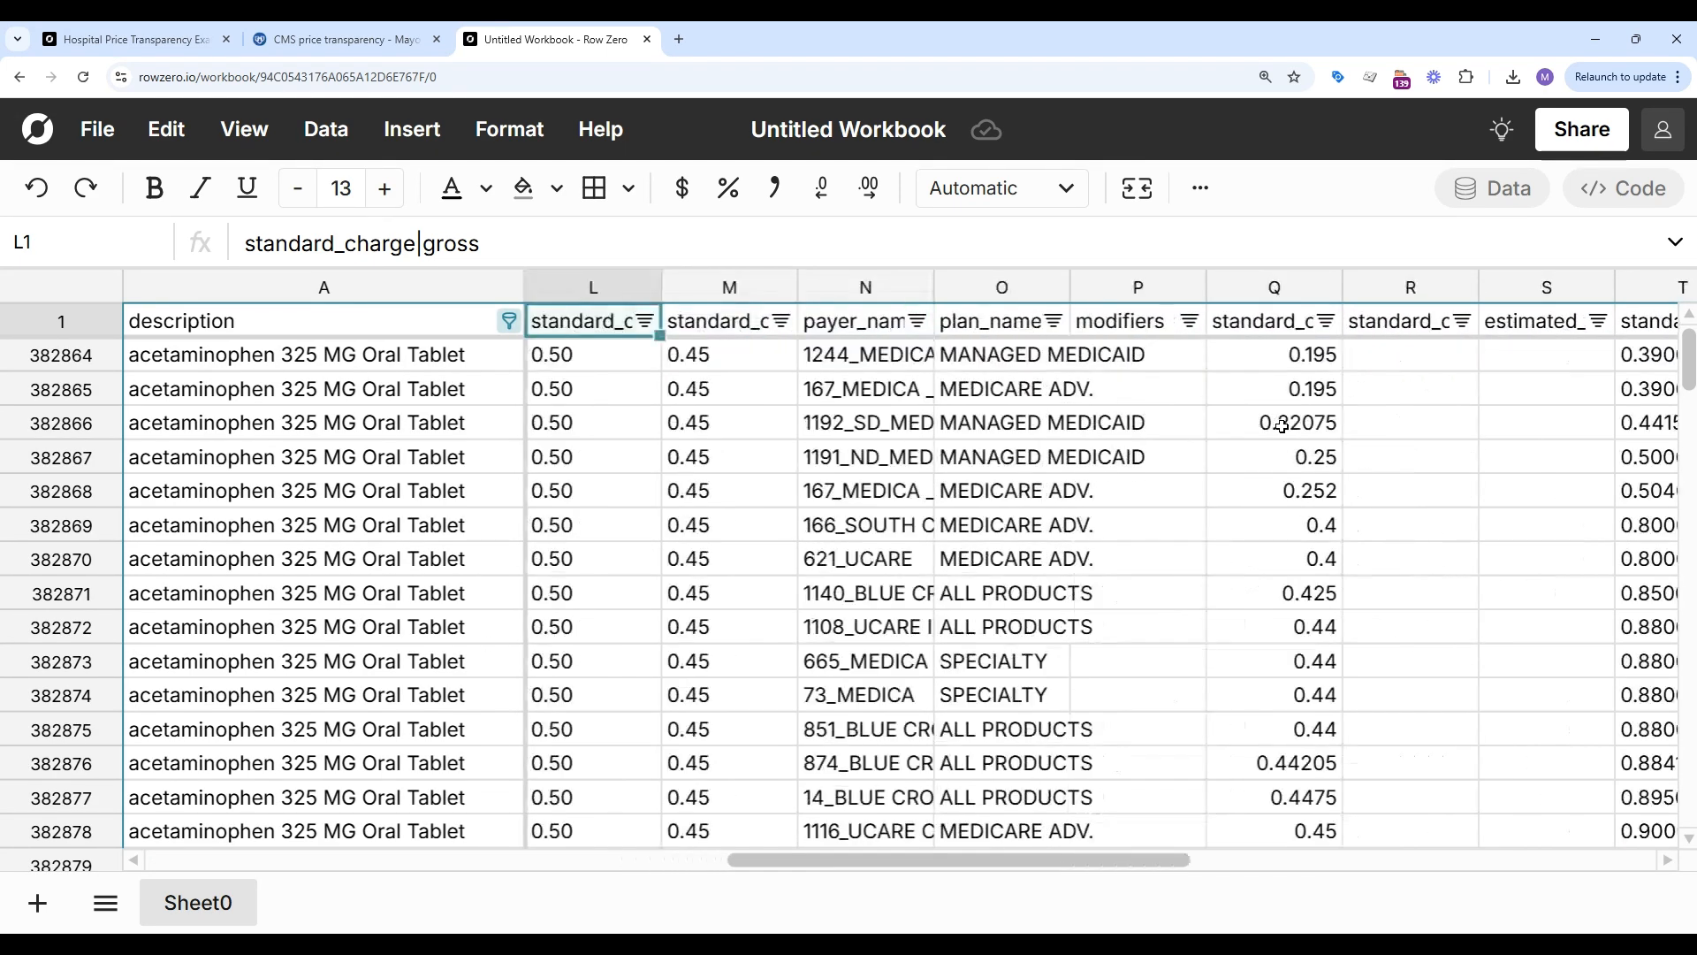
{"action": "left_click", "coordinate": [1290, 322]}
{"action": "left_click", "coordinate": [1327, 320]}
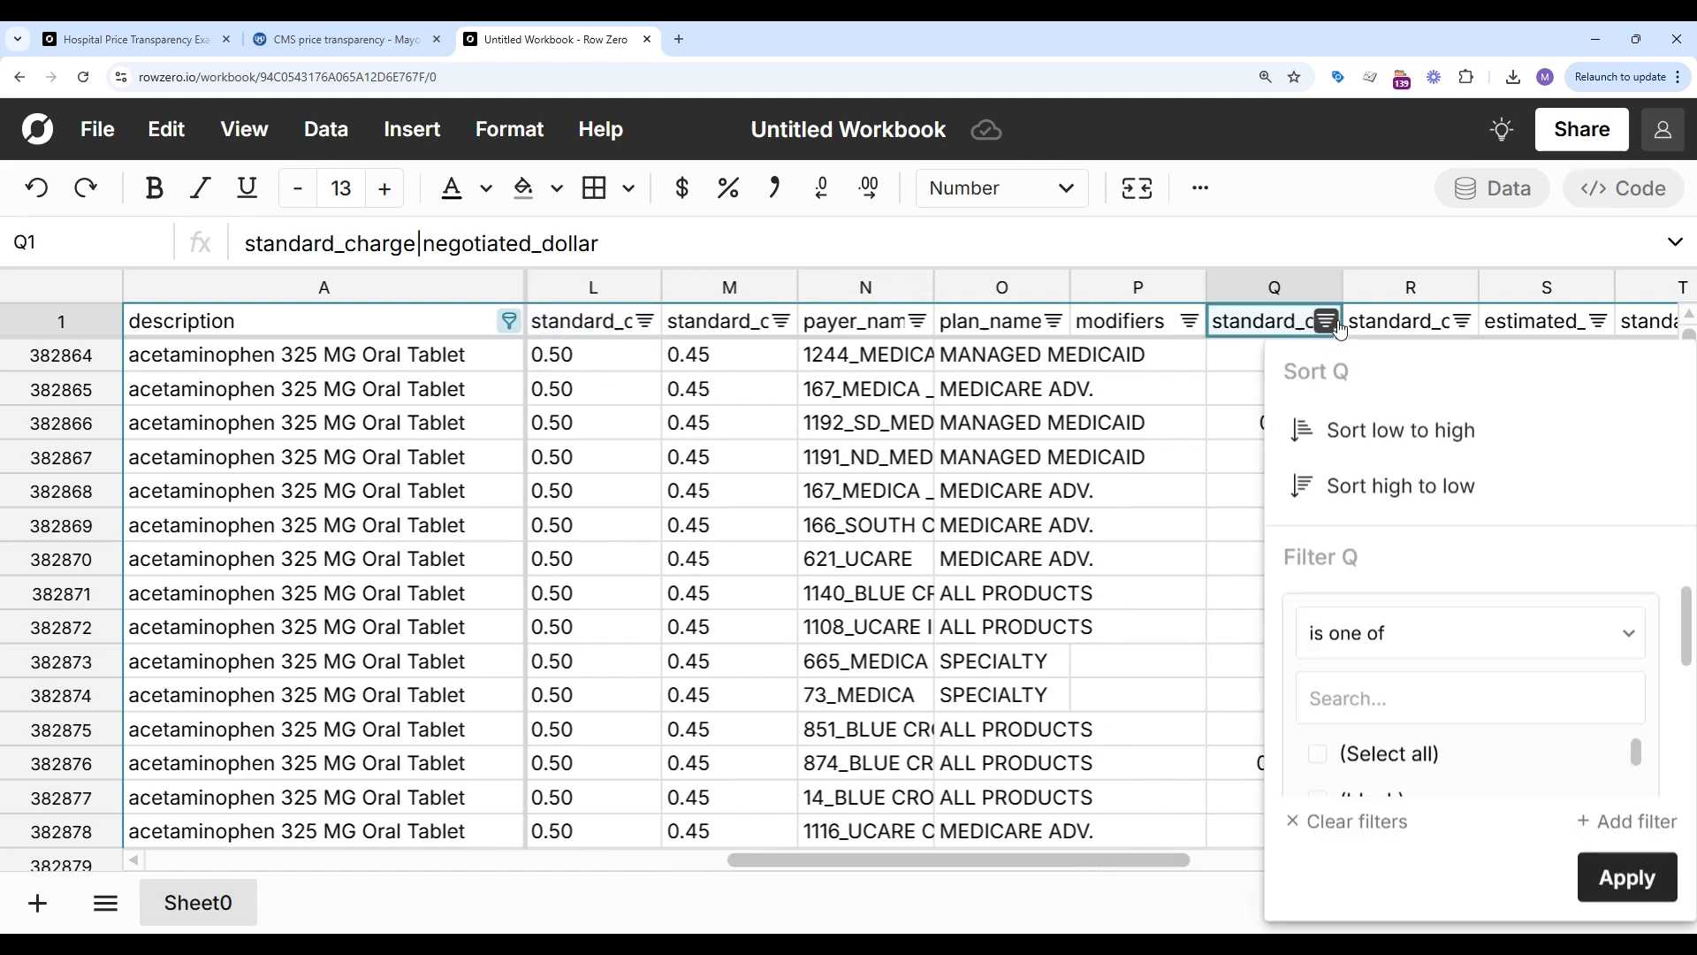
{"action": "left_click", "coordinate": [1416, 441]}
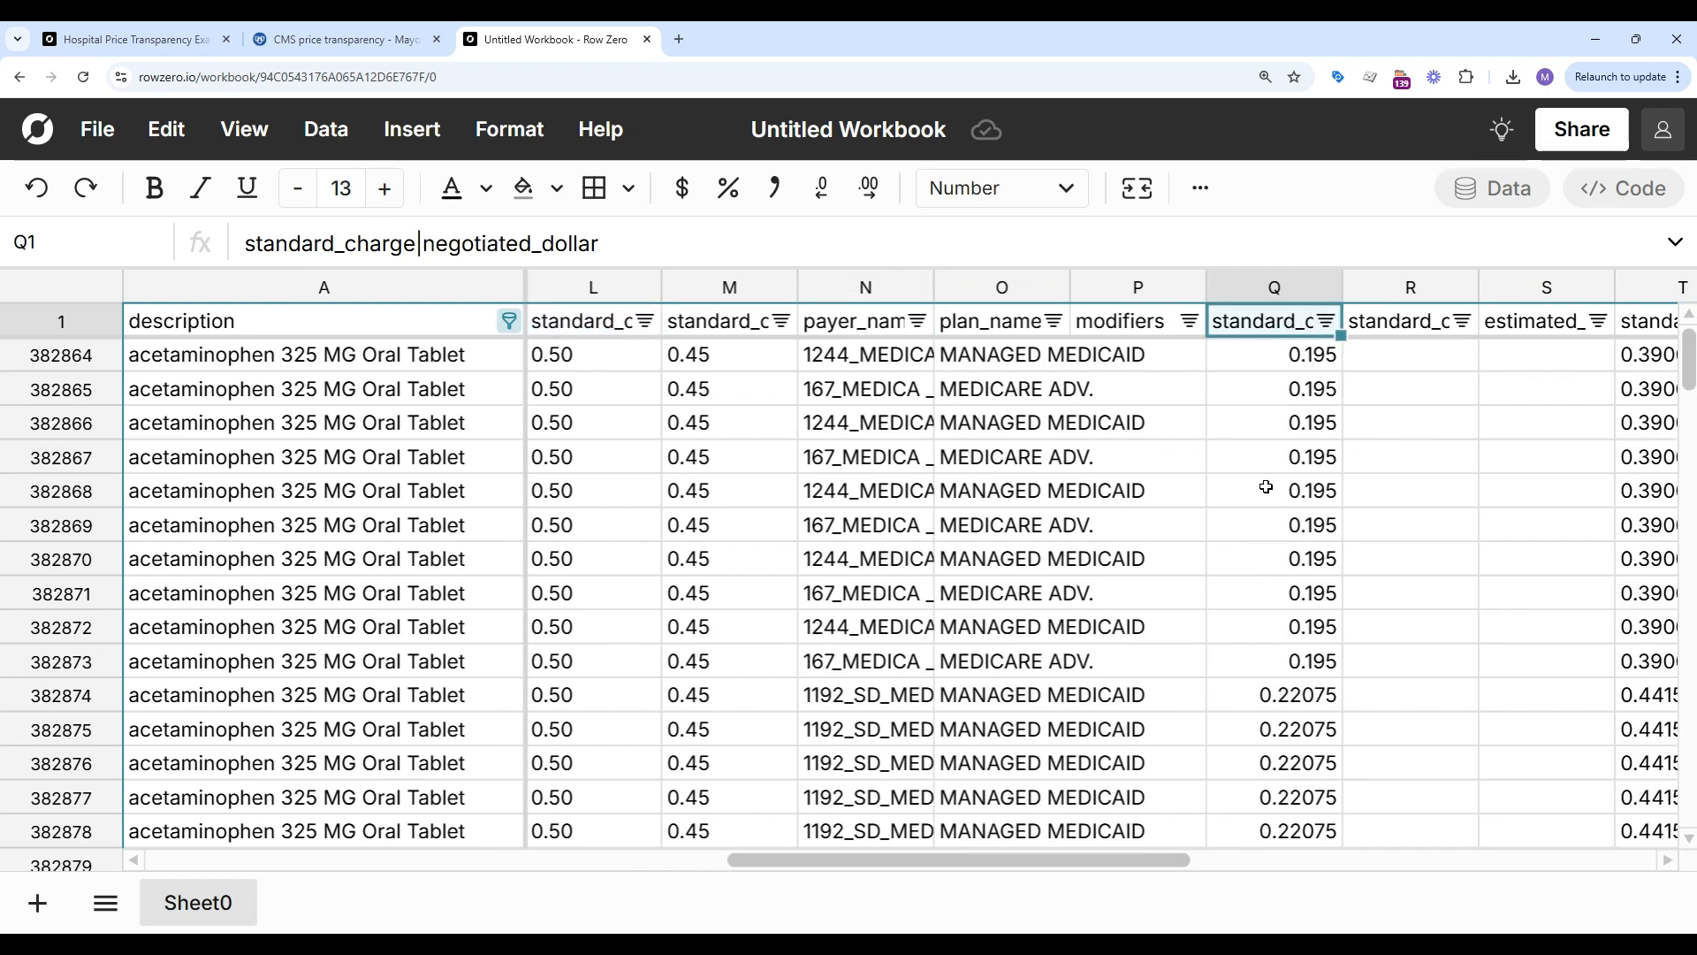
{"action": "scroll", "coordinate": [1273, 548], "scroll_direction": "down", "scroll_amount": 3}
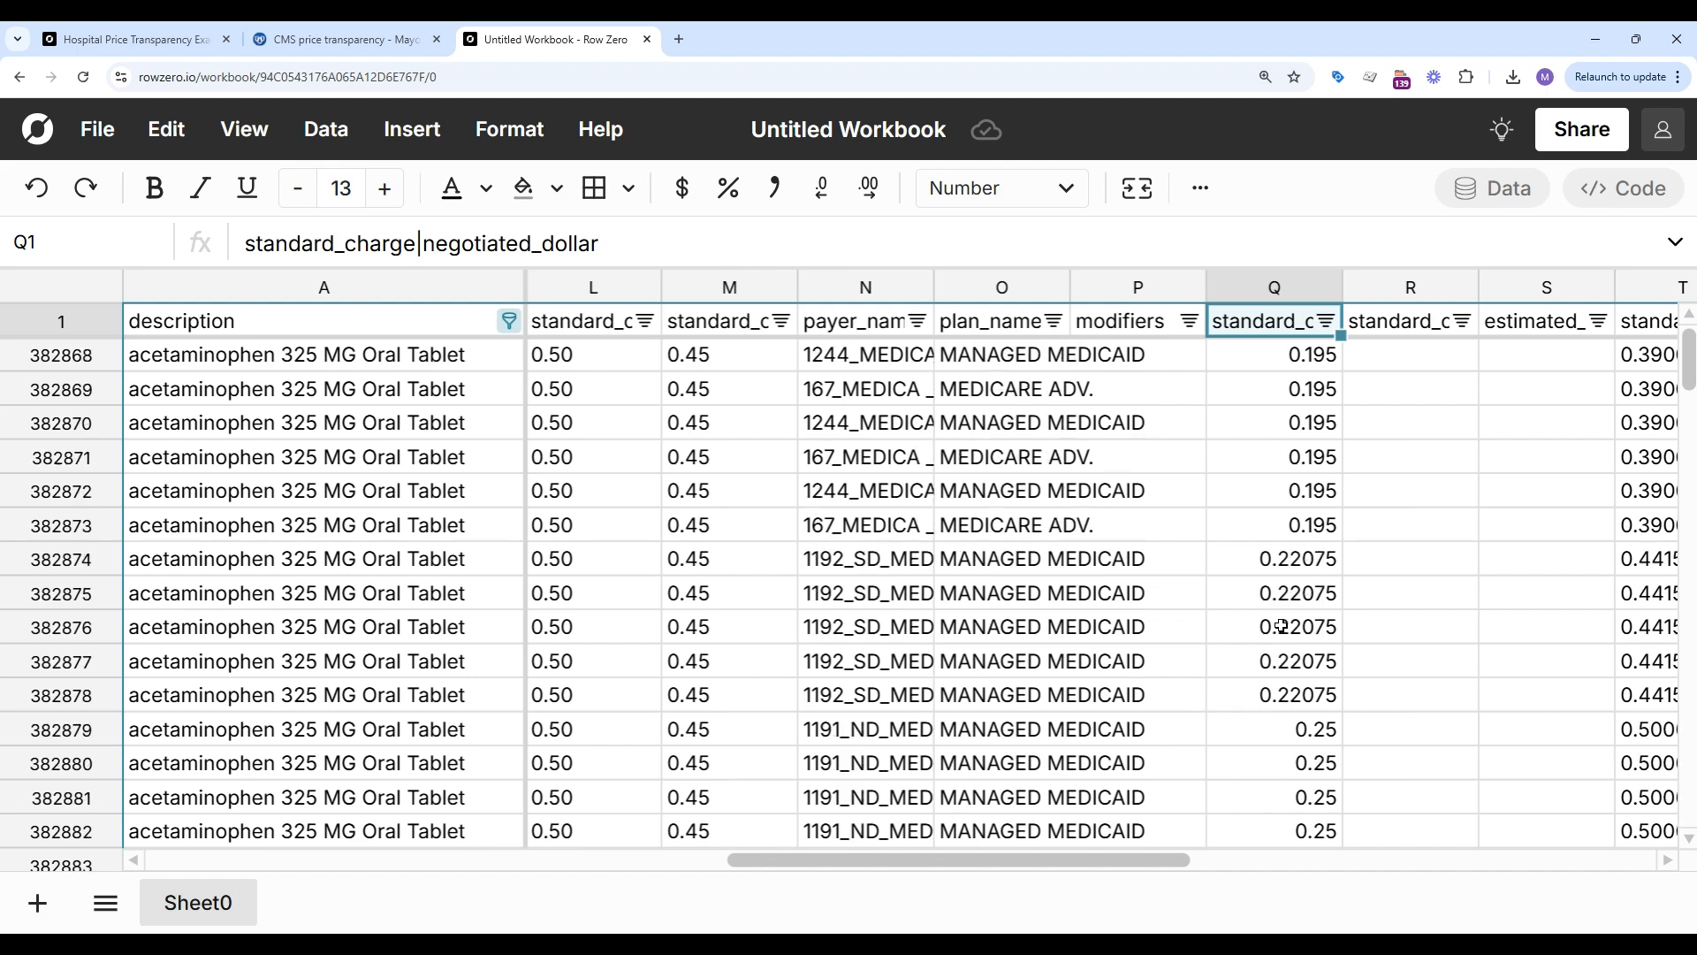
{"action": "scroll", "coordinate": [1280, 625], "scroll_direction": "down", "scroll_amount": 2}
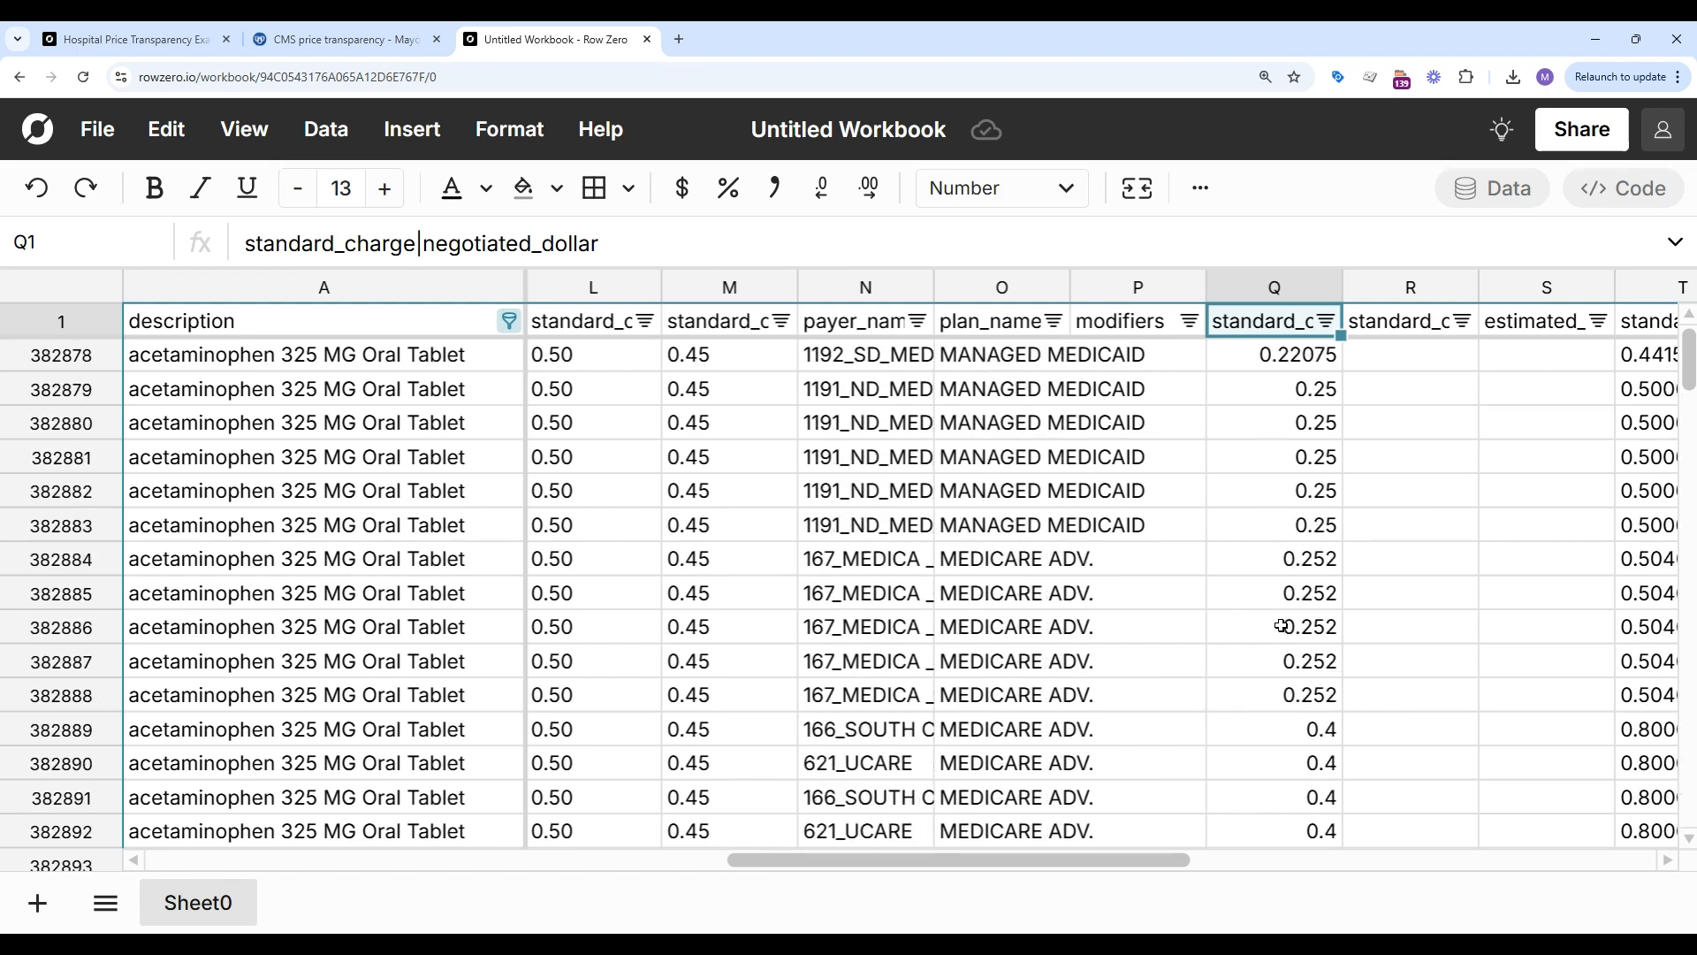
{"action": "scroll", "coordinate": [1281, 625], "scroll_direction": "down", "scroll_amount": 4}
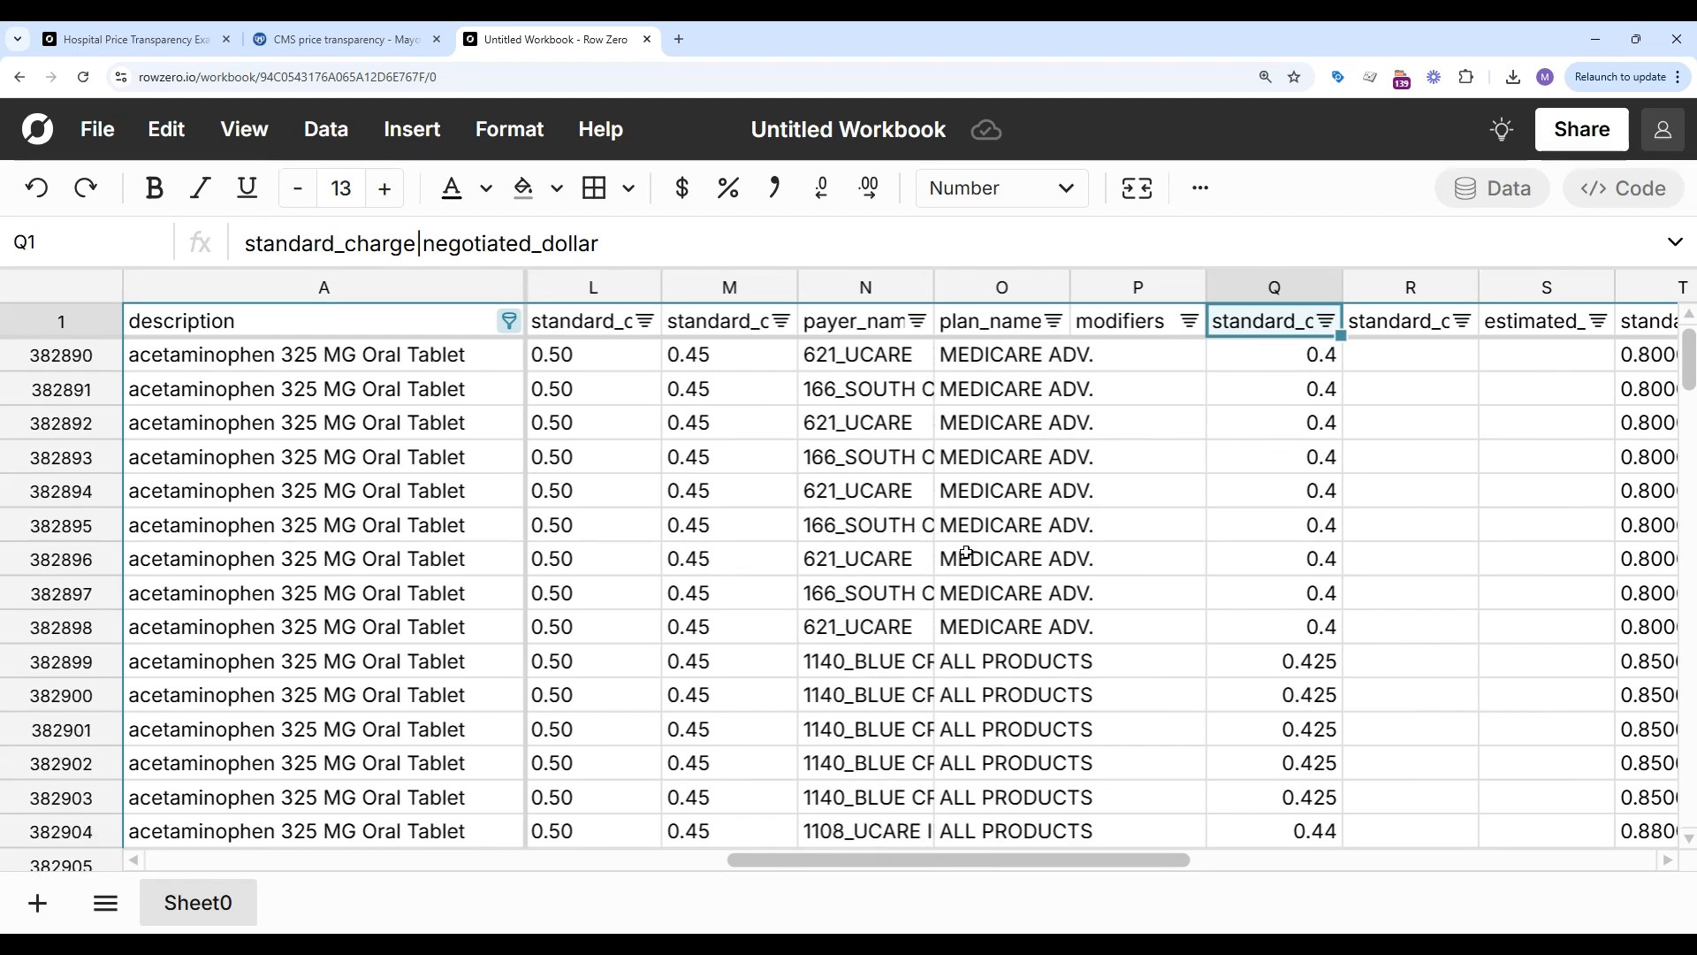
{"action": "scroll", "coordinate": [1165, 632], "scroll_direction": "down", "scroll_amount": 3}
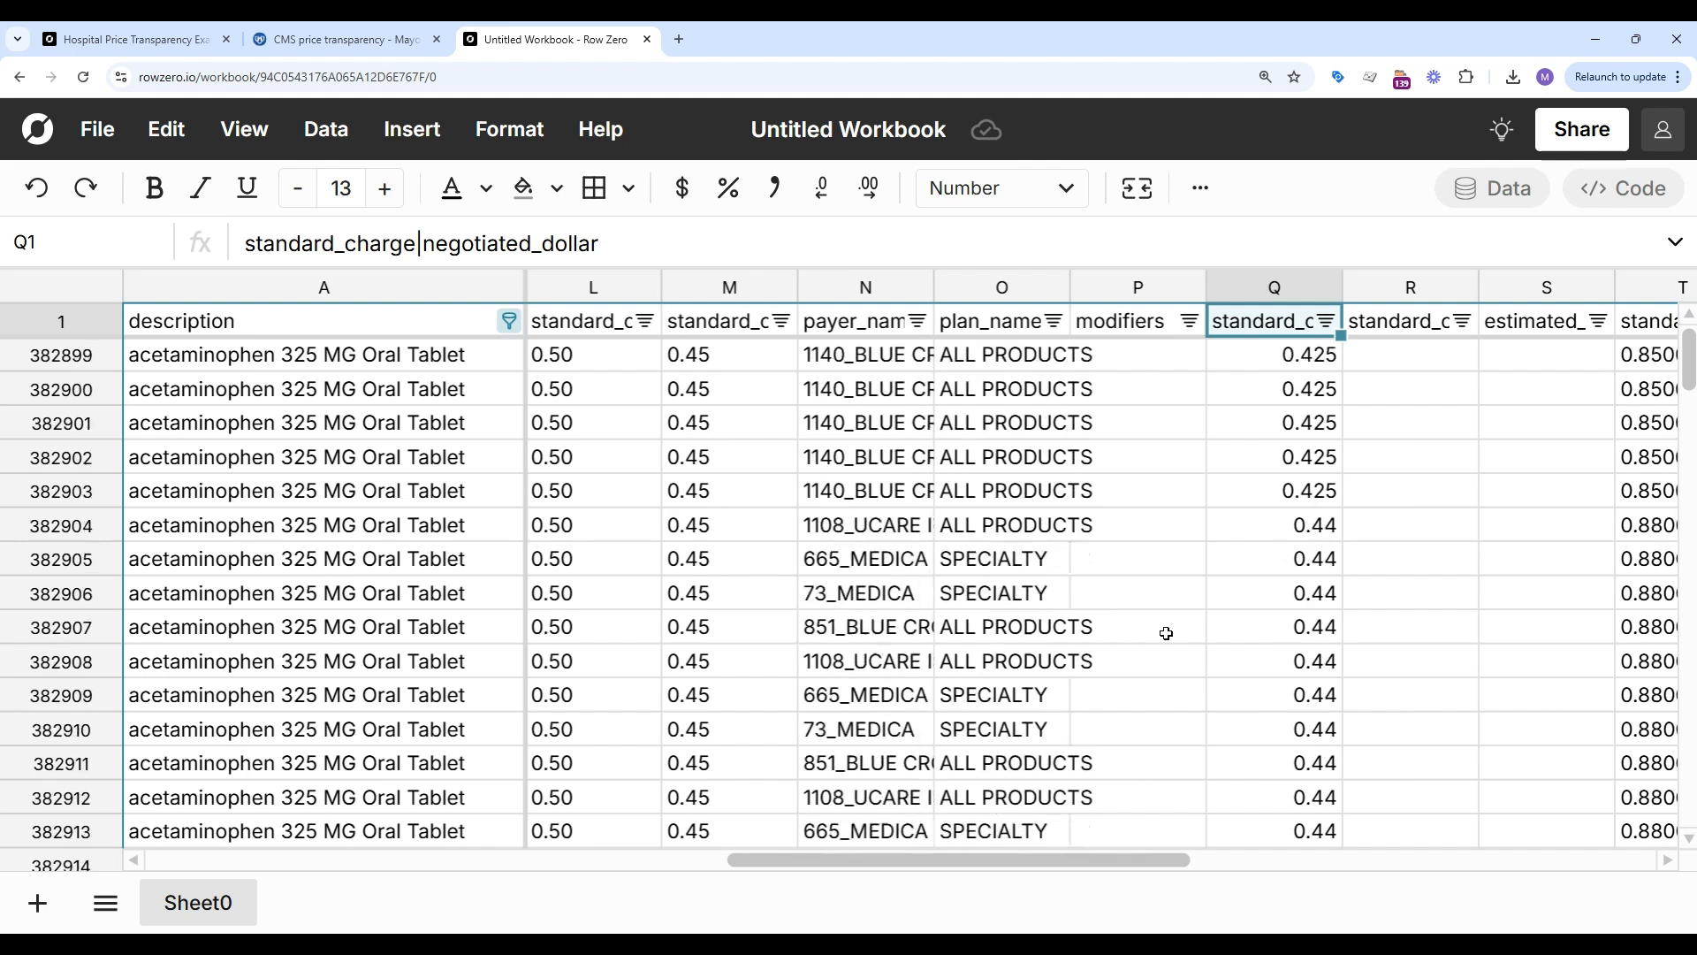
Step: Insert a pivot table on a new sheet from the entire data range, with description as the row field
{"action": "left_click", "coordinate": [886, 661]}
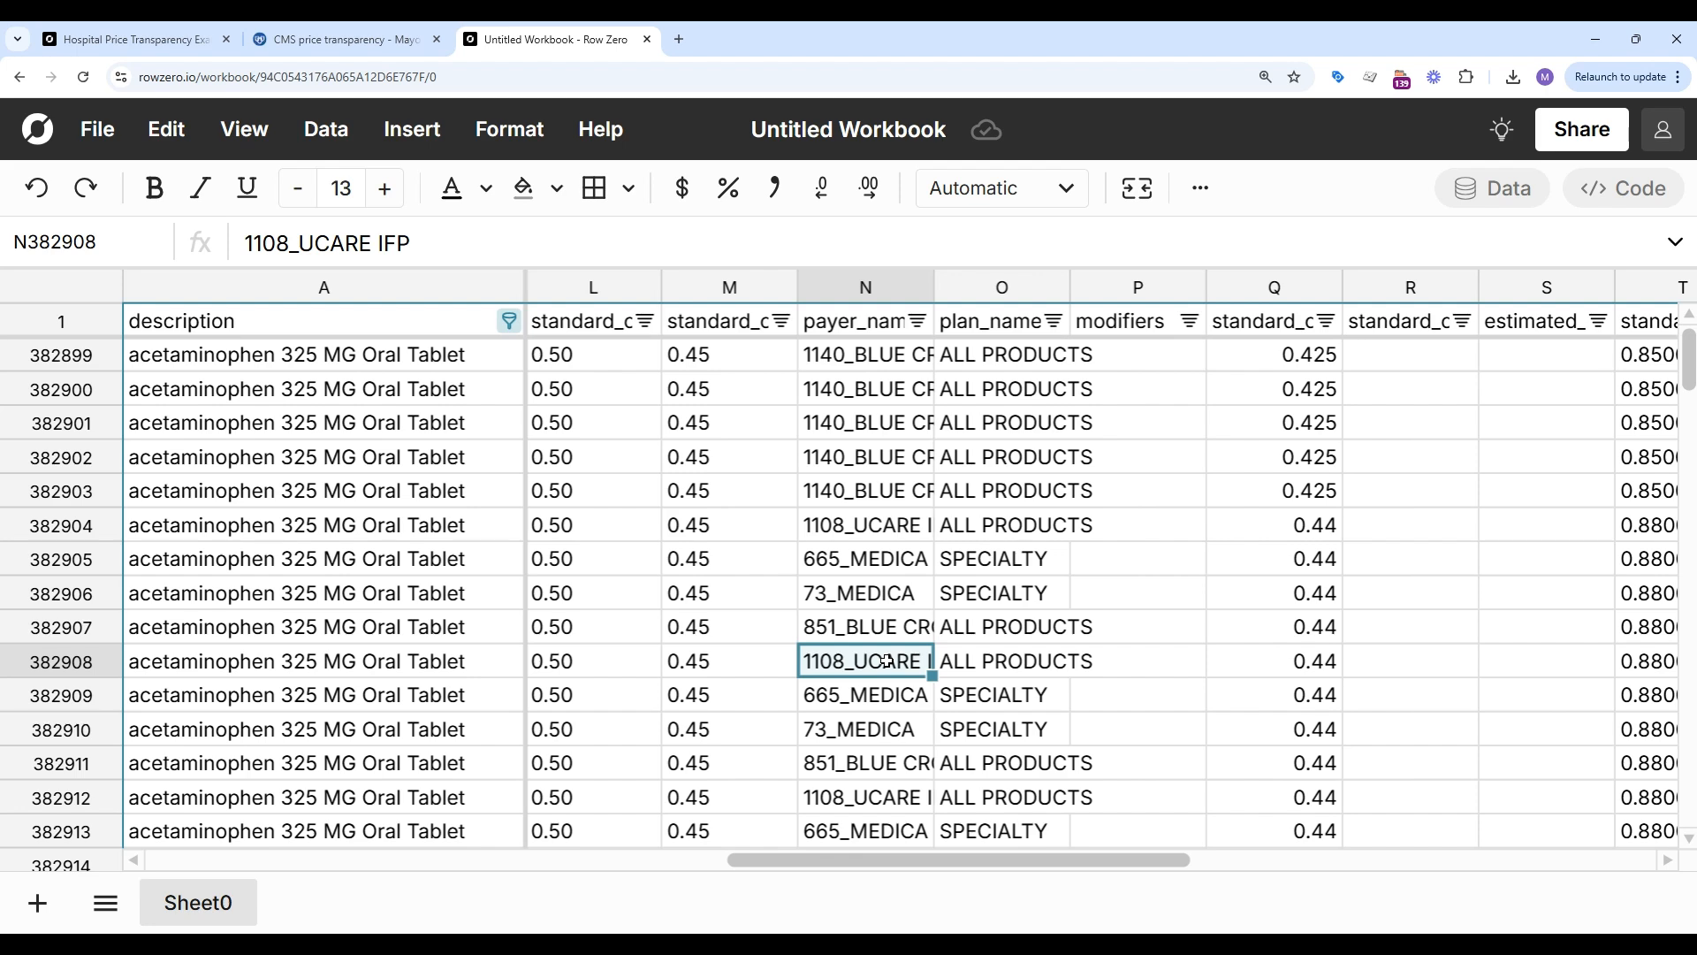
{"action": "key", "text": "ctrl+a"}
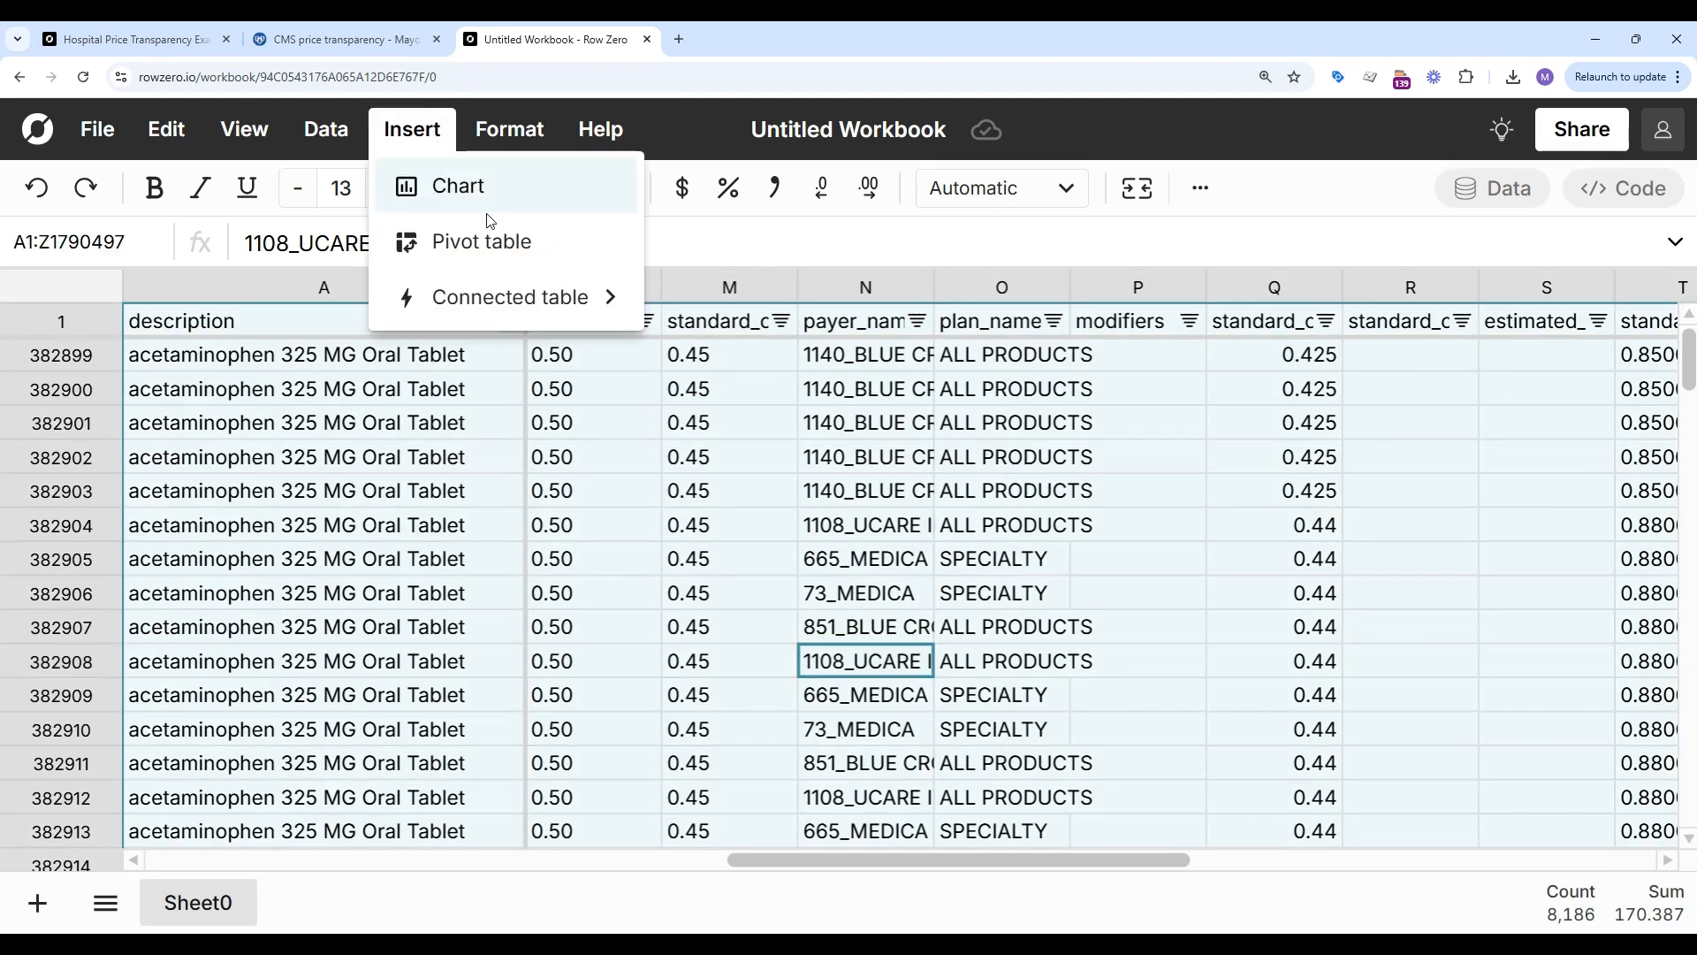
{"action": "left_click", "coordinate": [493, 242]}
{"action": "left_click", "coordinate": [1104, 737]}
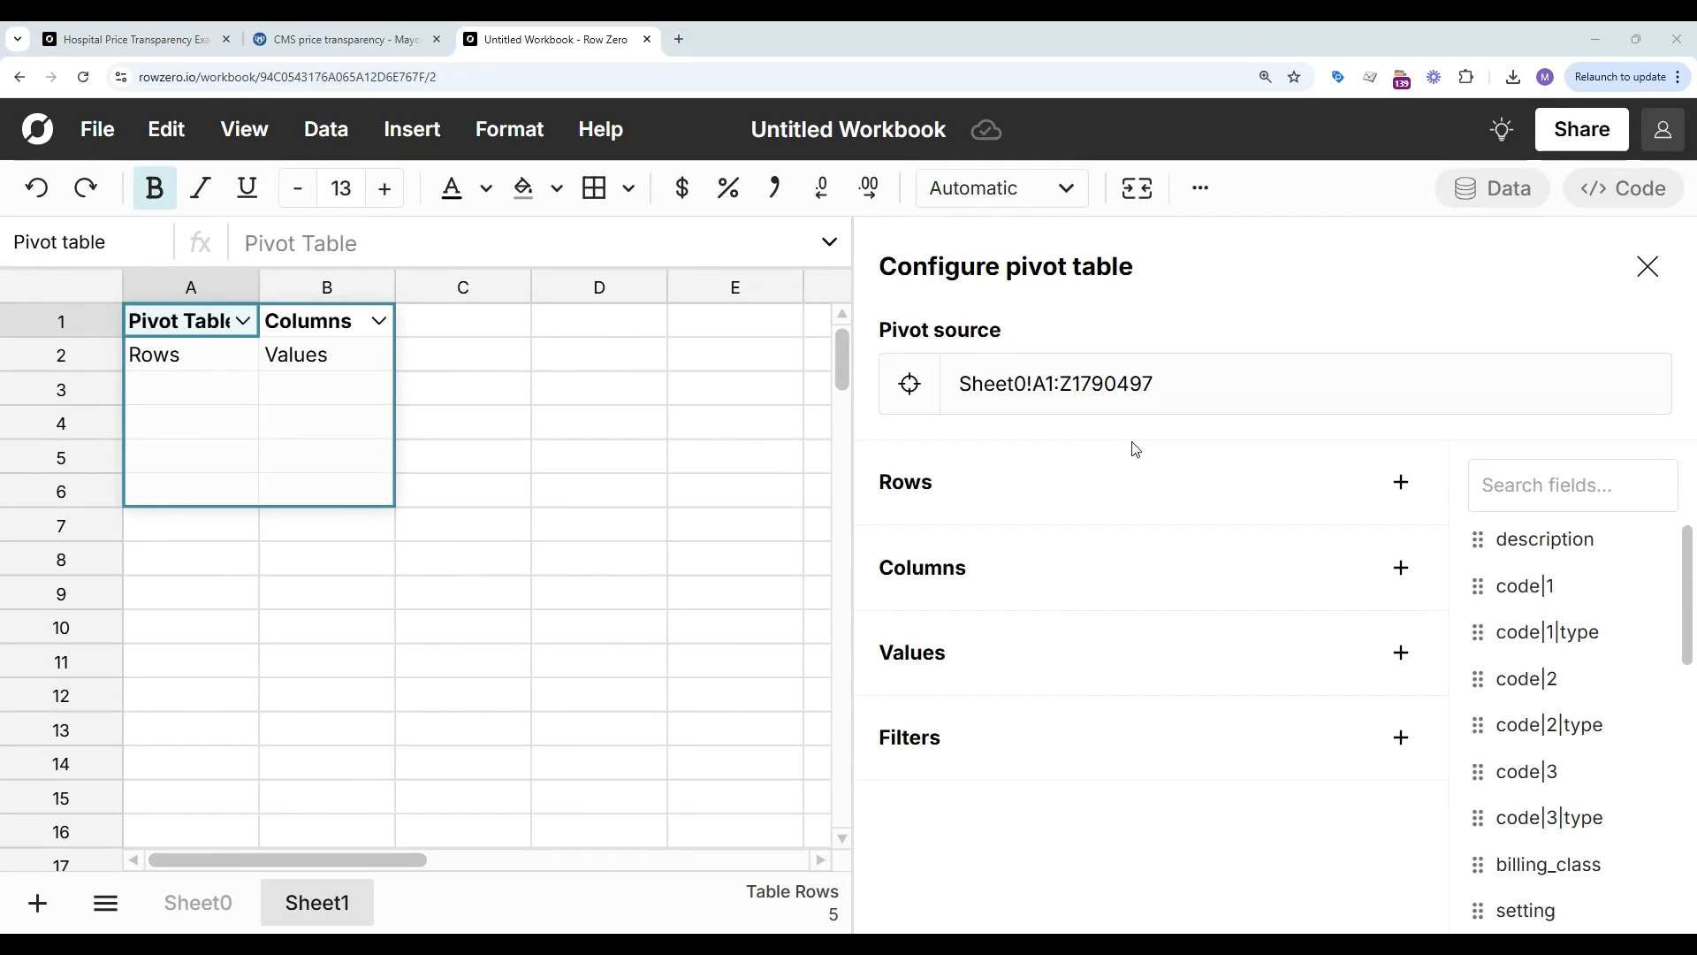
{"action": "left_click_drag", "start_coordinate": [1493, 538], "coordinate": [1222, 506]}
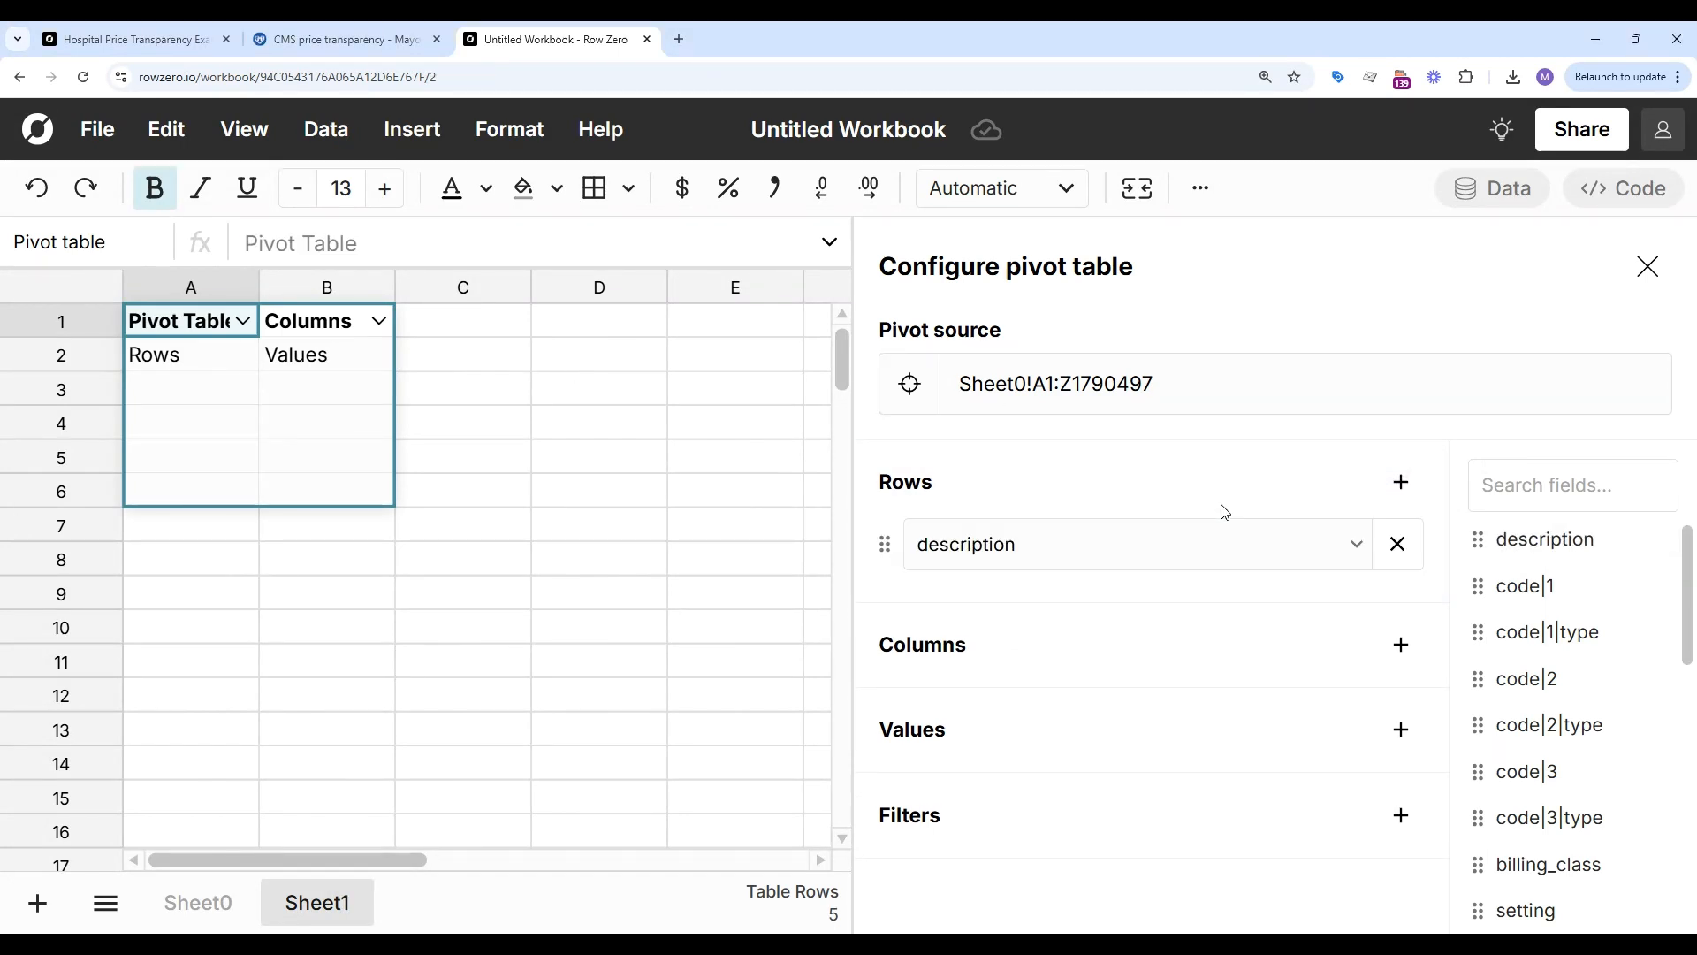
Step: Add standard_charge|negotiated_dollar to the pivot table's values five times
{"action": "scroll", "coordinate": [1503, 676], "scroll_direction": "down", "scroll_amount": 5}
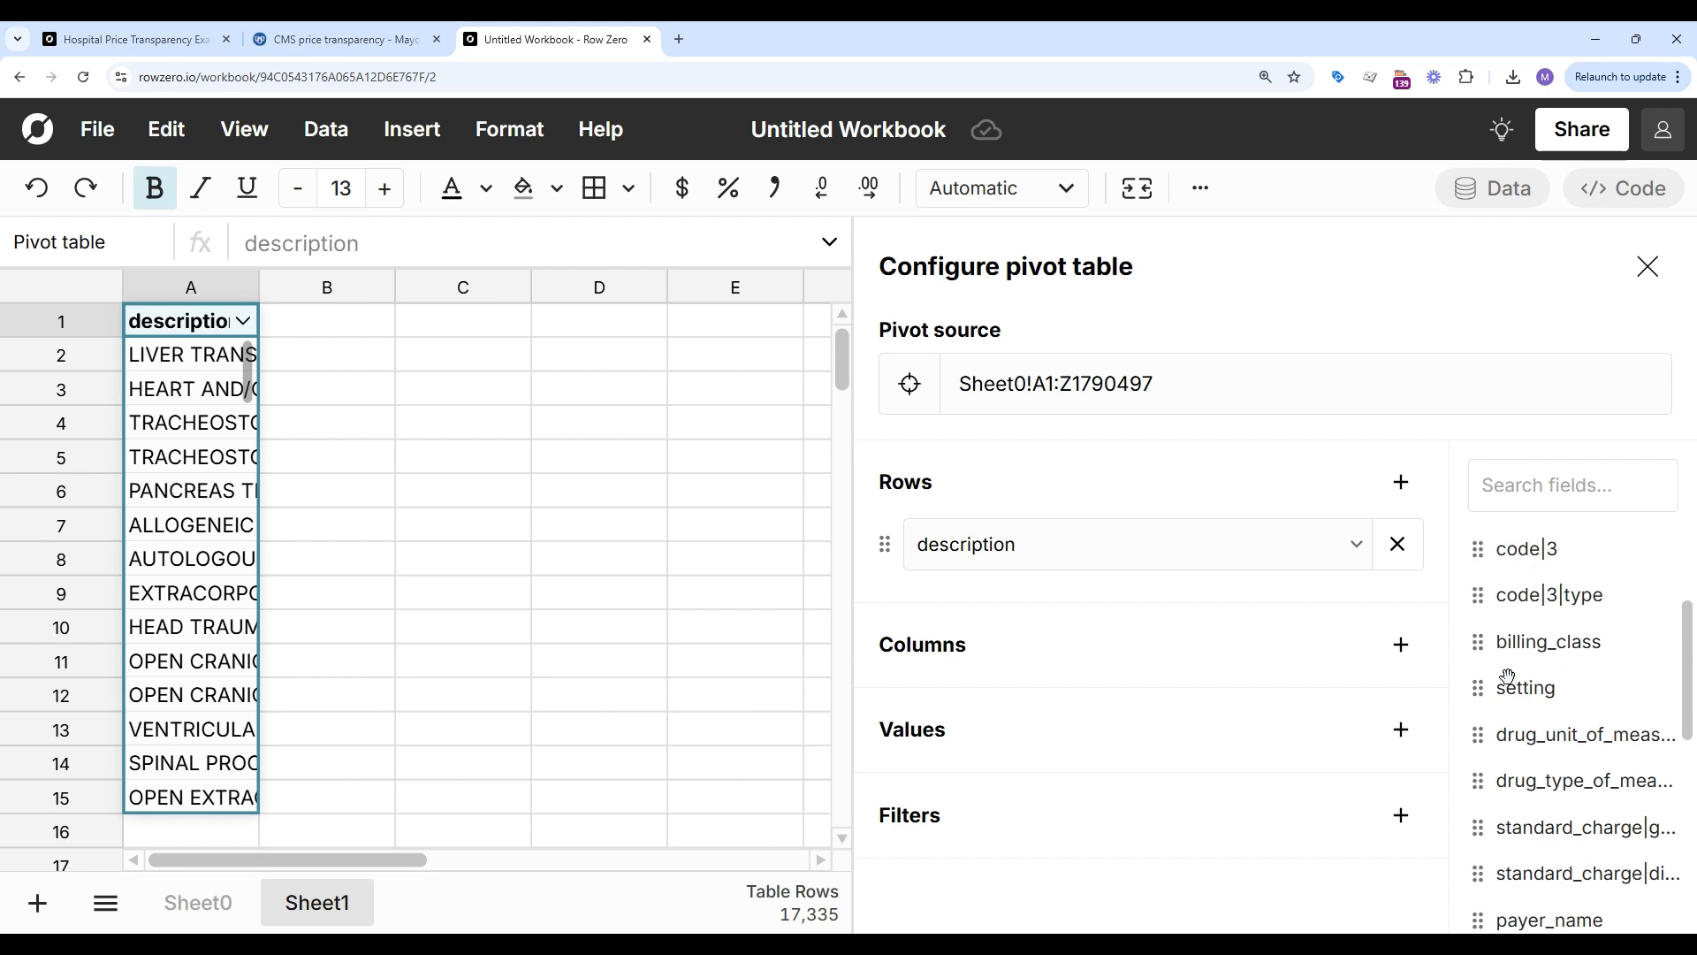
{"action": "scroll", "coordinate": [1507, 676], "scroll_direction": "down", "scroll_amount": 3}
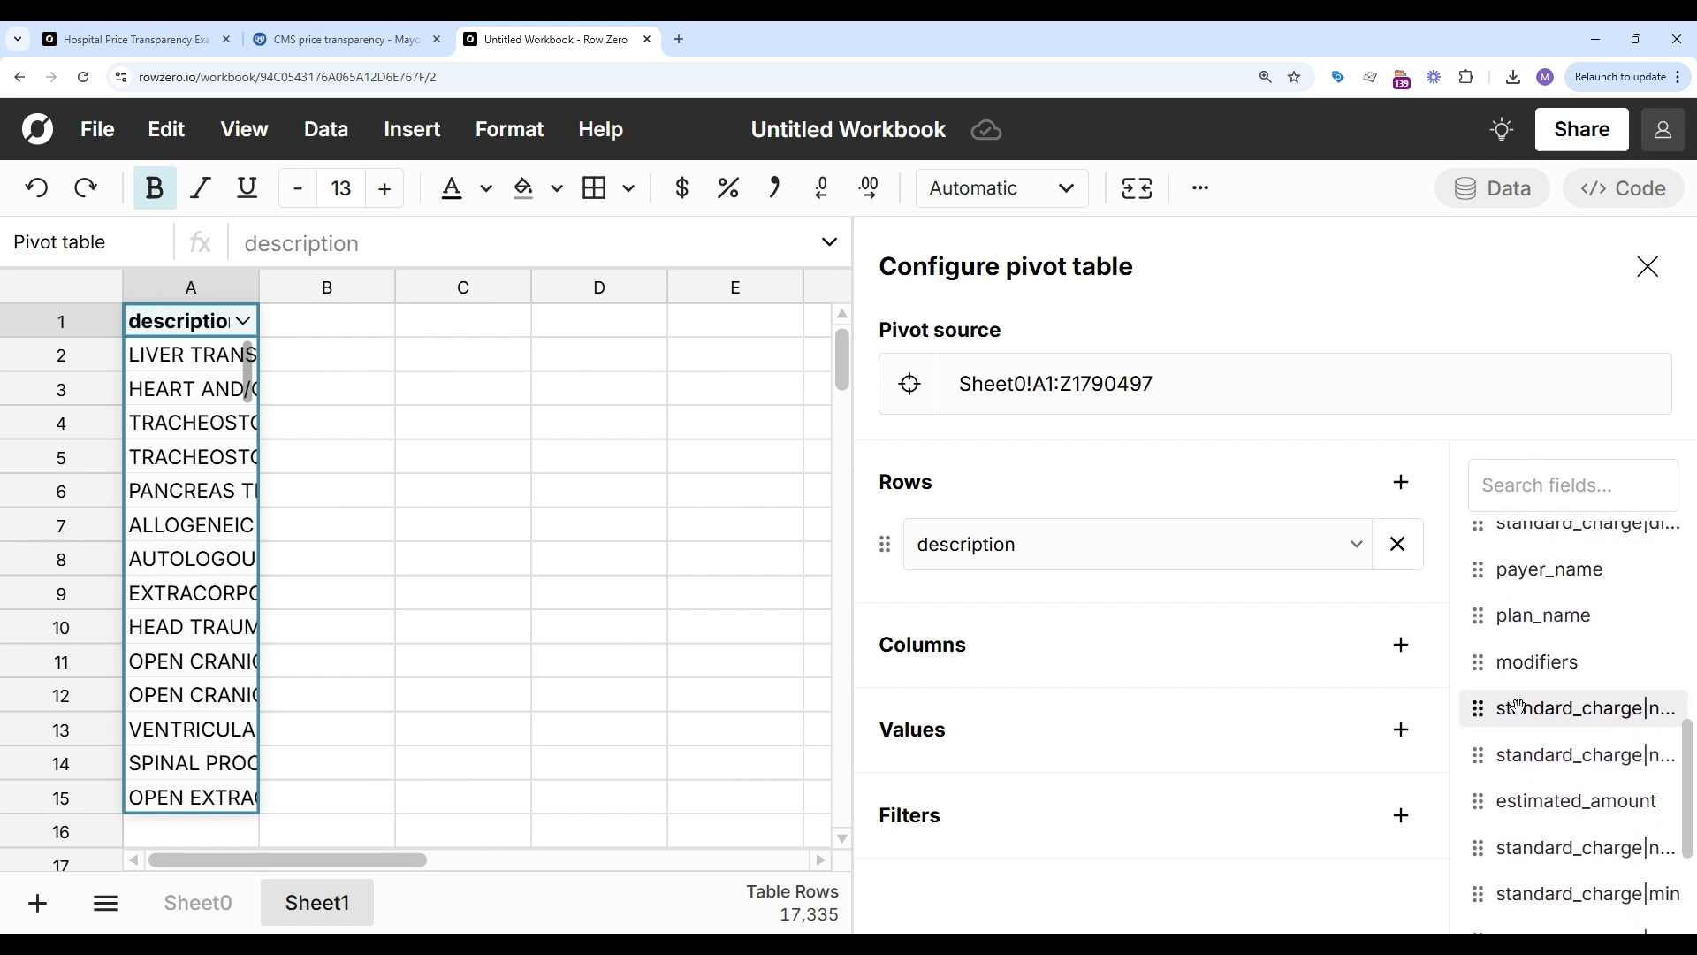
{"action": "left_click_drag", "start_coordinate": [1512, 707], "coordinate": [1202, 809]}
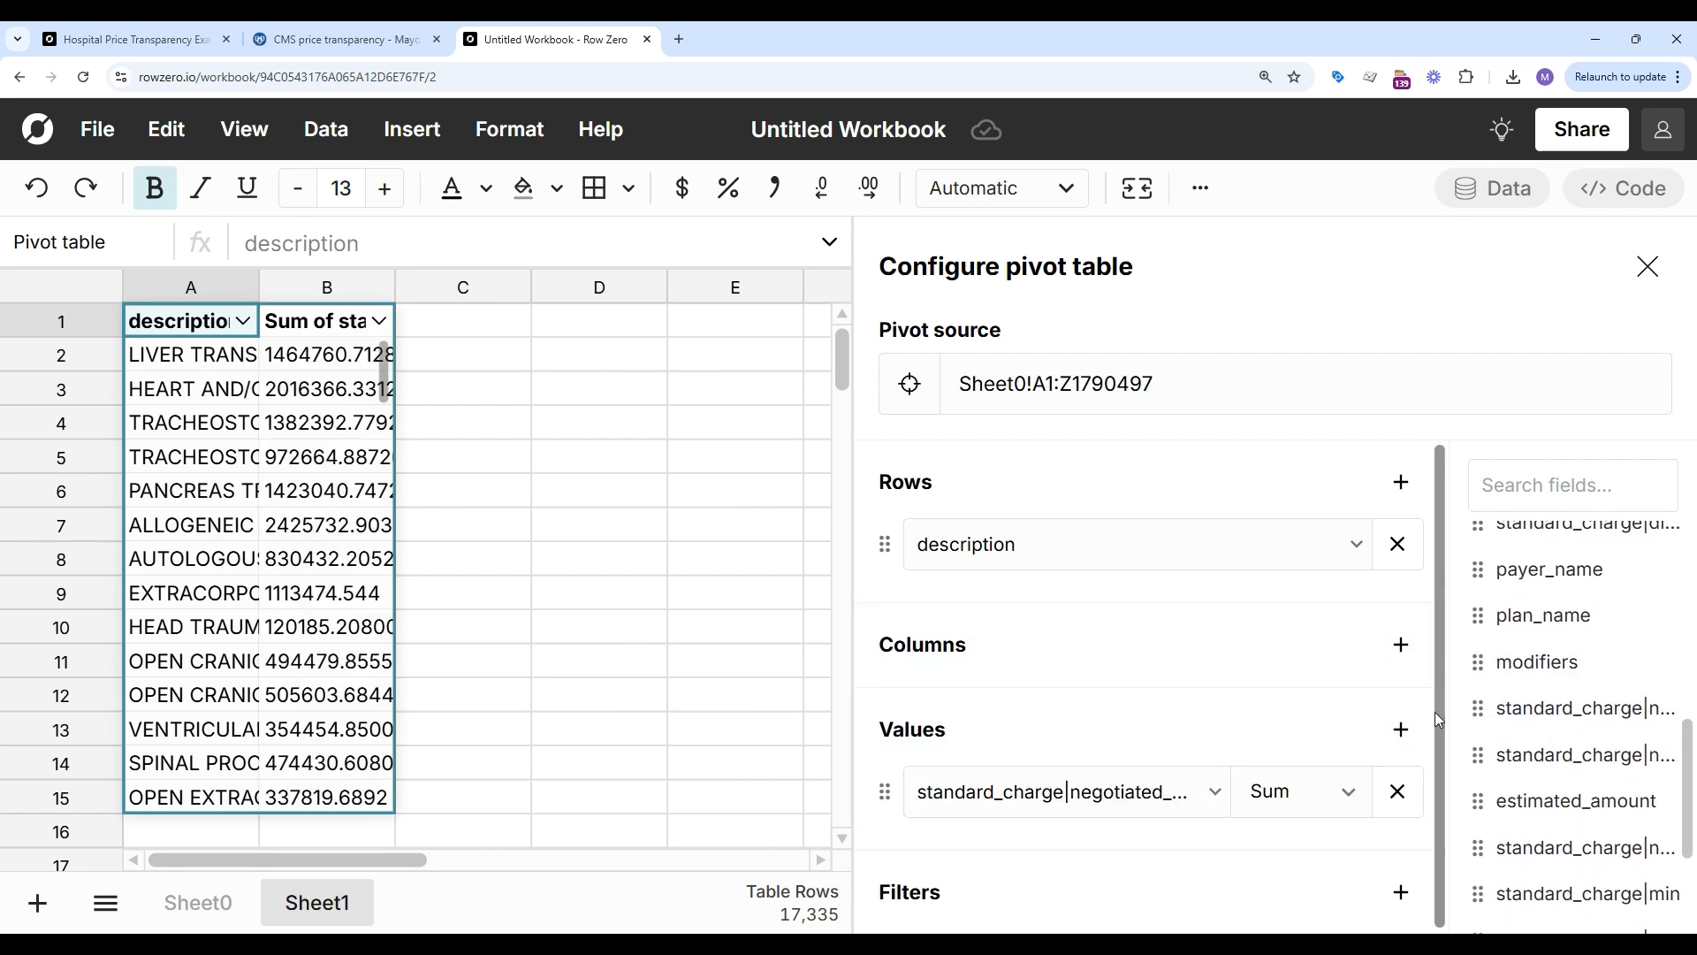
{"action": "left_click_drag", "start_coordinate": [1493, 707], "coordinate": [1224, 800]}
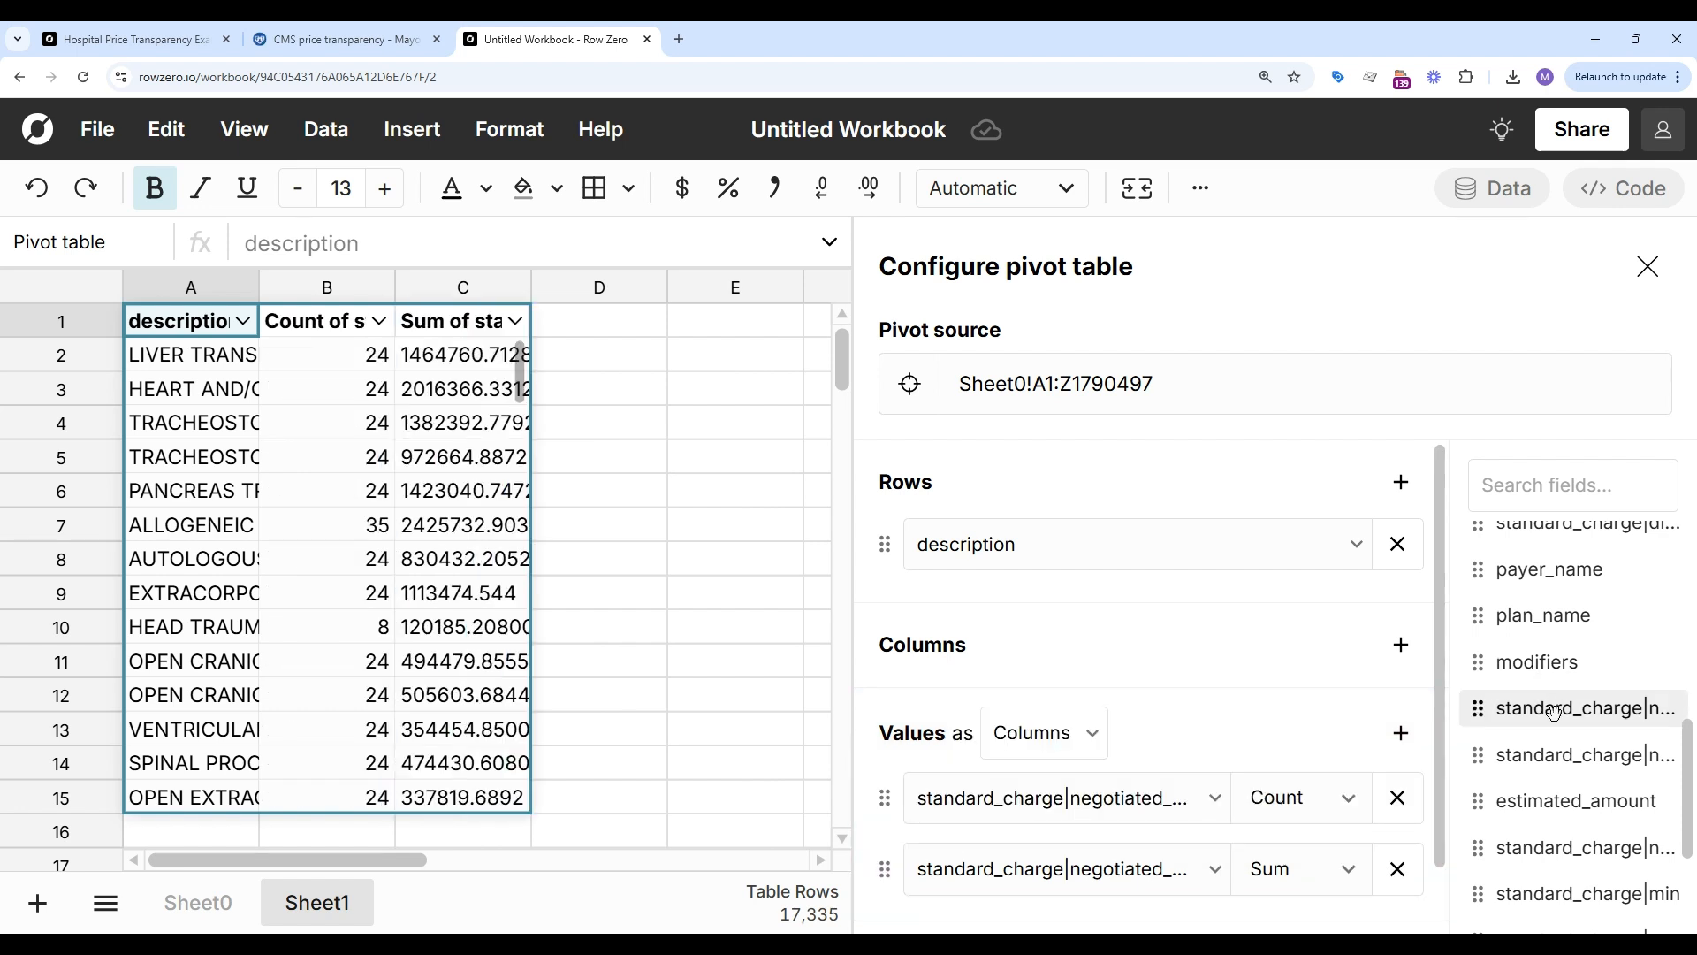
{"action": "left_click_drag", "start_coordinate": [1494, 707], "coordinate": [1231, 838]}
{"action": "left_click_drag", "start_coordinate": [1493, 707], "coordinate": [1219, 791]}
{"action": "left_click_drag", "start_coordinate": [1535, 705], "coordinate": [1269, 796]}
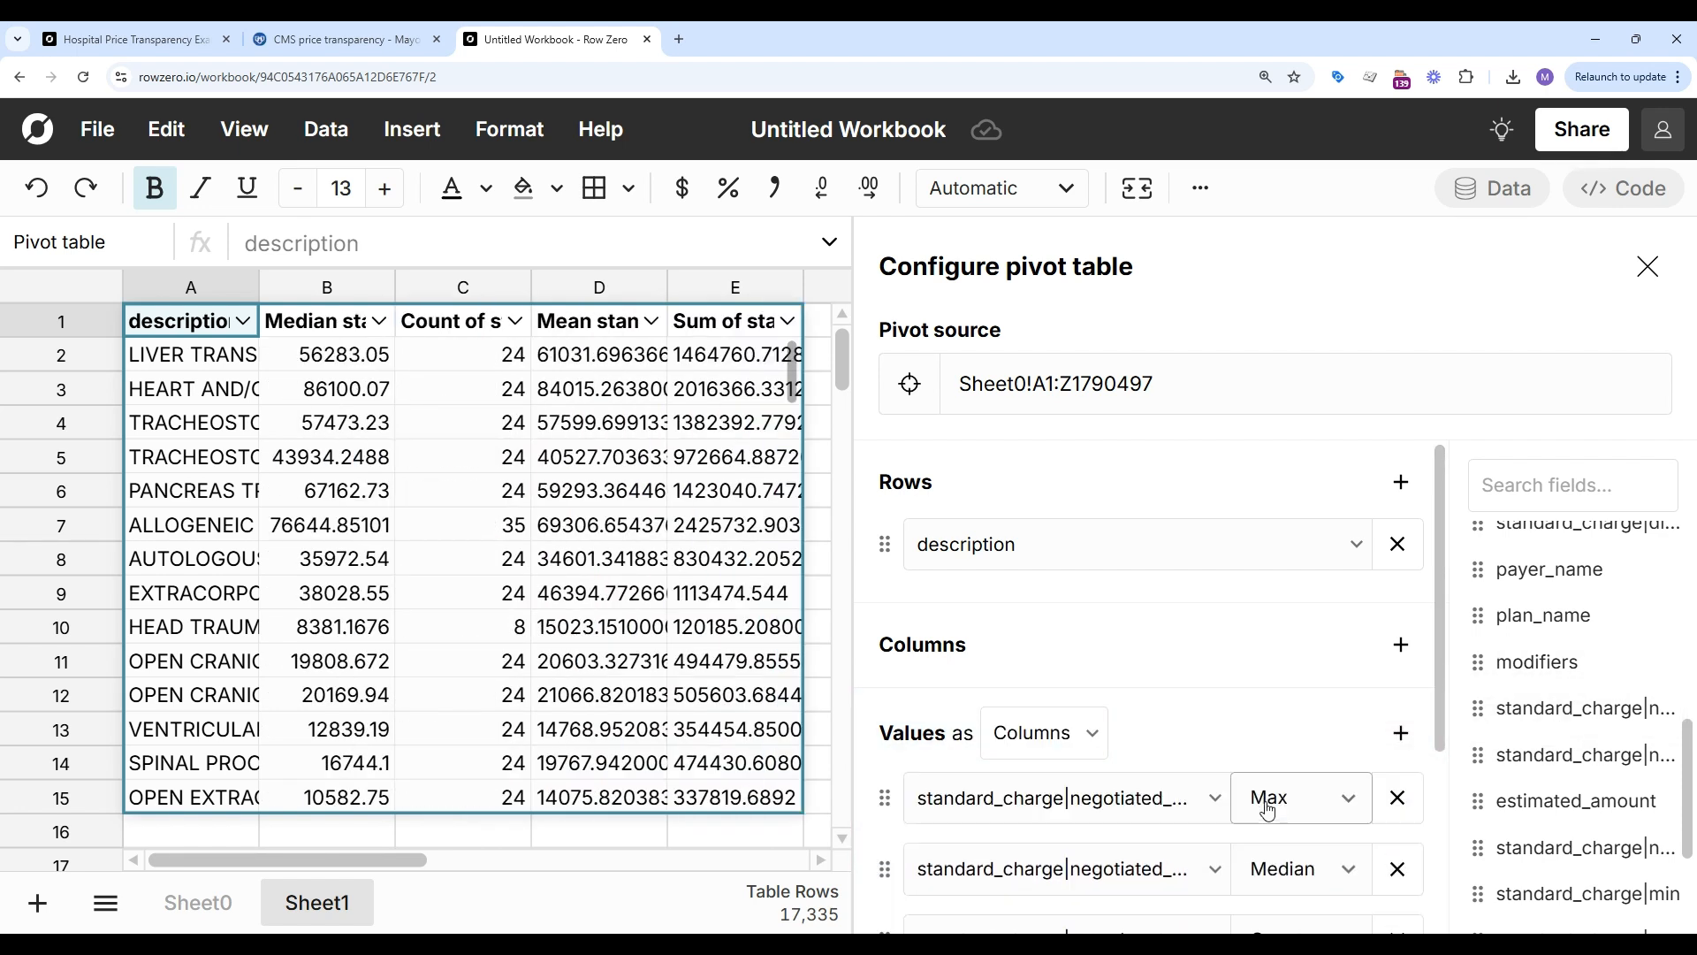
Step: Set the five negotiated dollar values to summarize by Count unique, Min, Median, Max and Std dev, in that order
{"action": "left_click", "coordinate": [1344, 798]}
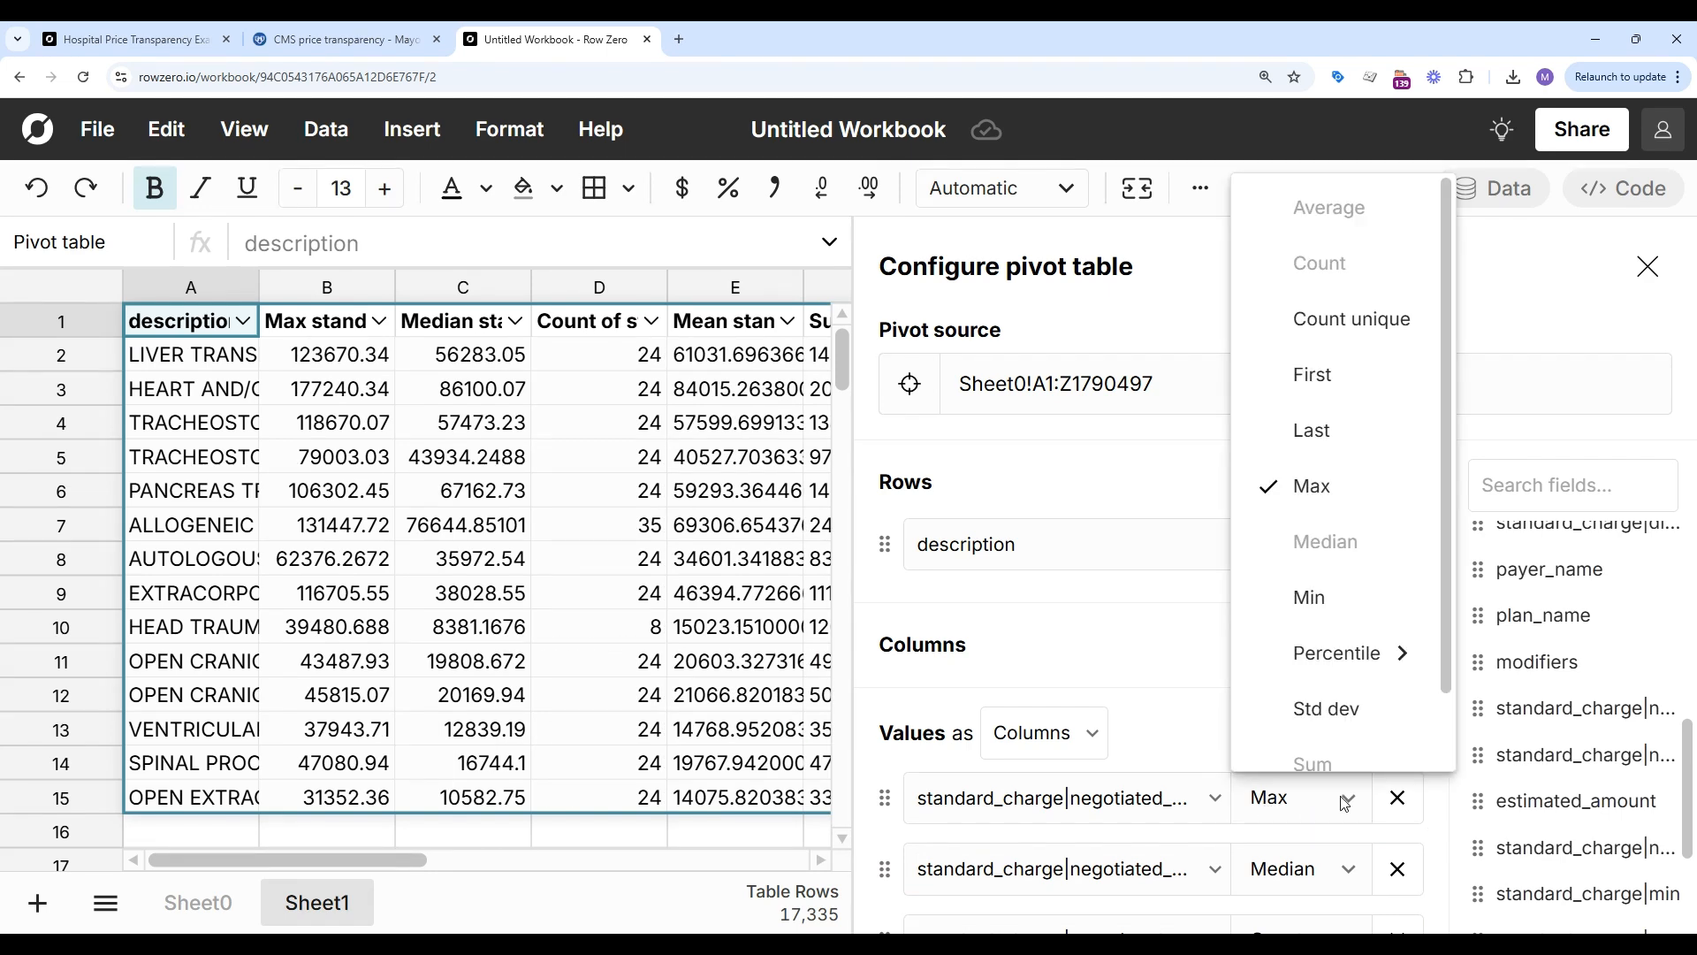
{"action": "left_click", "coordinate": [1350, 321]}
{"action": "scroll", "coordinate": [1239, 655], "scroll_direction": "down", "scroll_amount": 2}
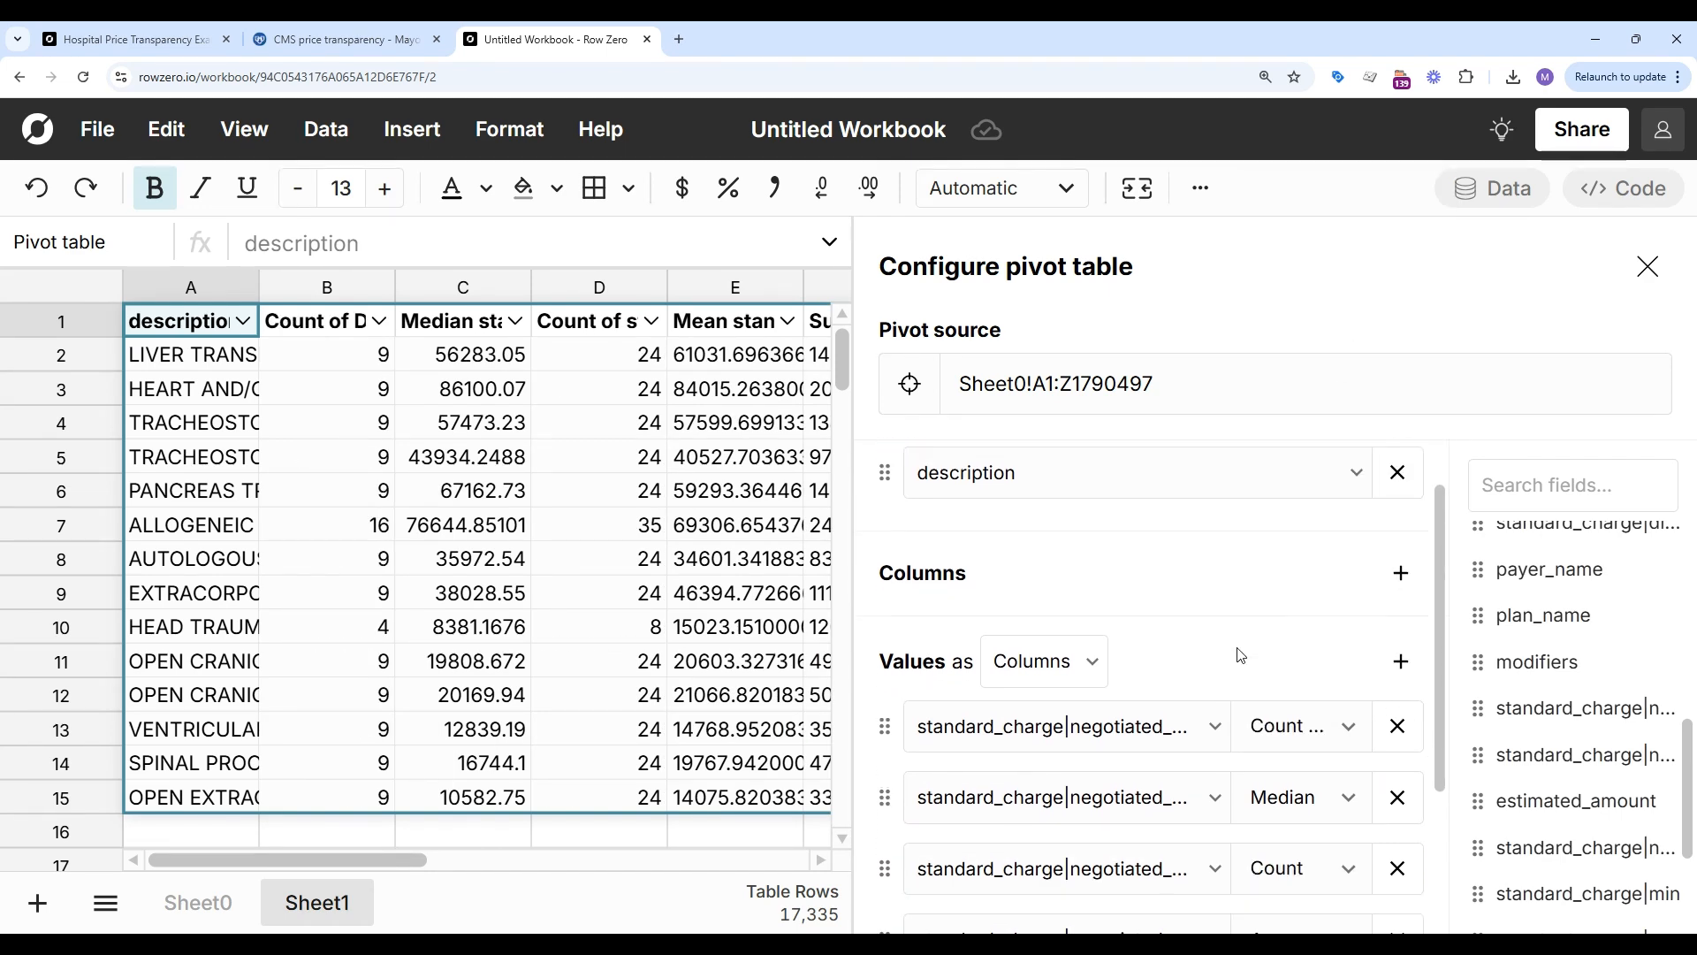
{"action": "scroll", "coordinate": [1237, 655], "scroll_direction": "down", "scroll_amount": 1}
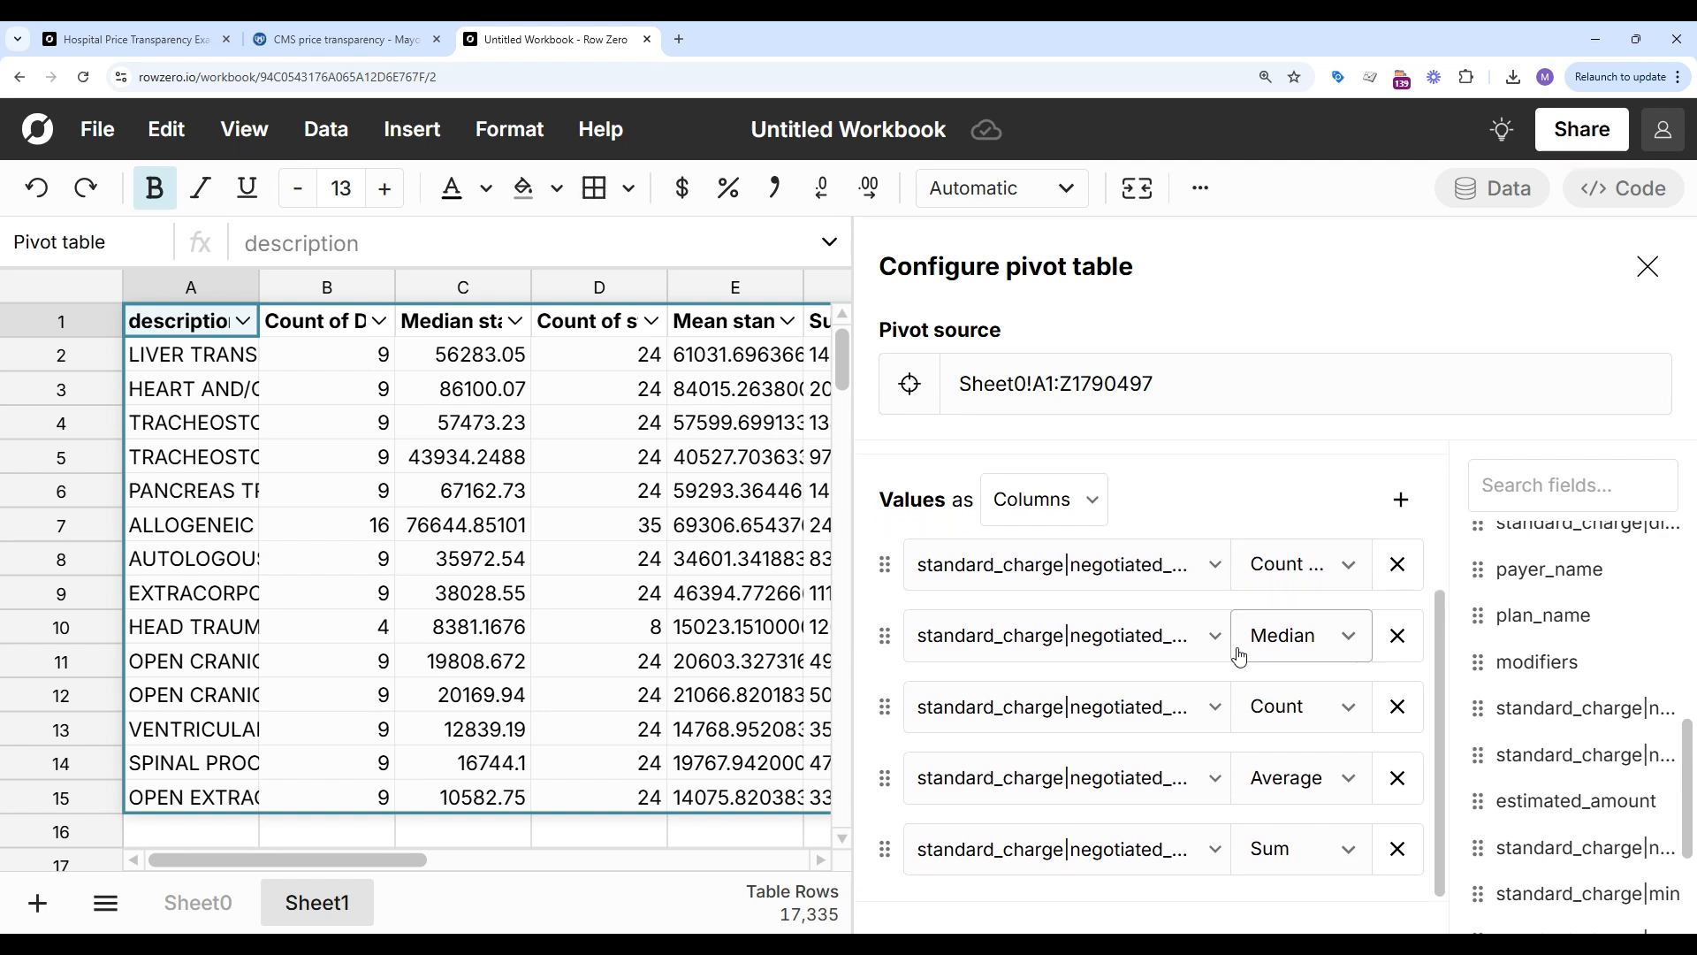
{"action": "left_click", "coordinate": [1348, 637]}
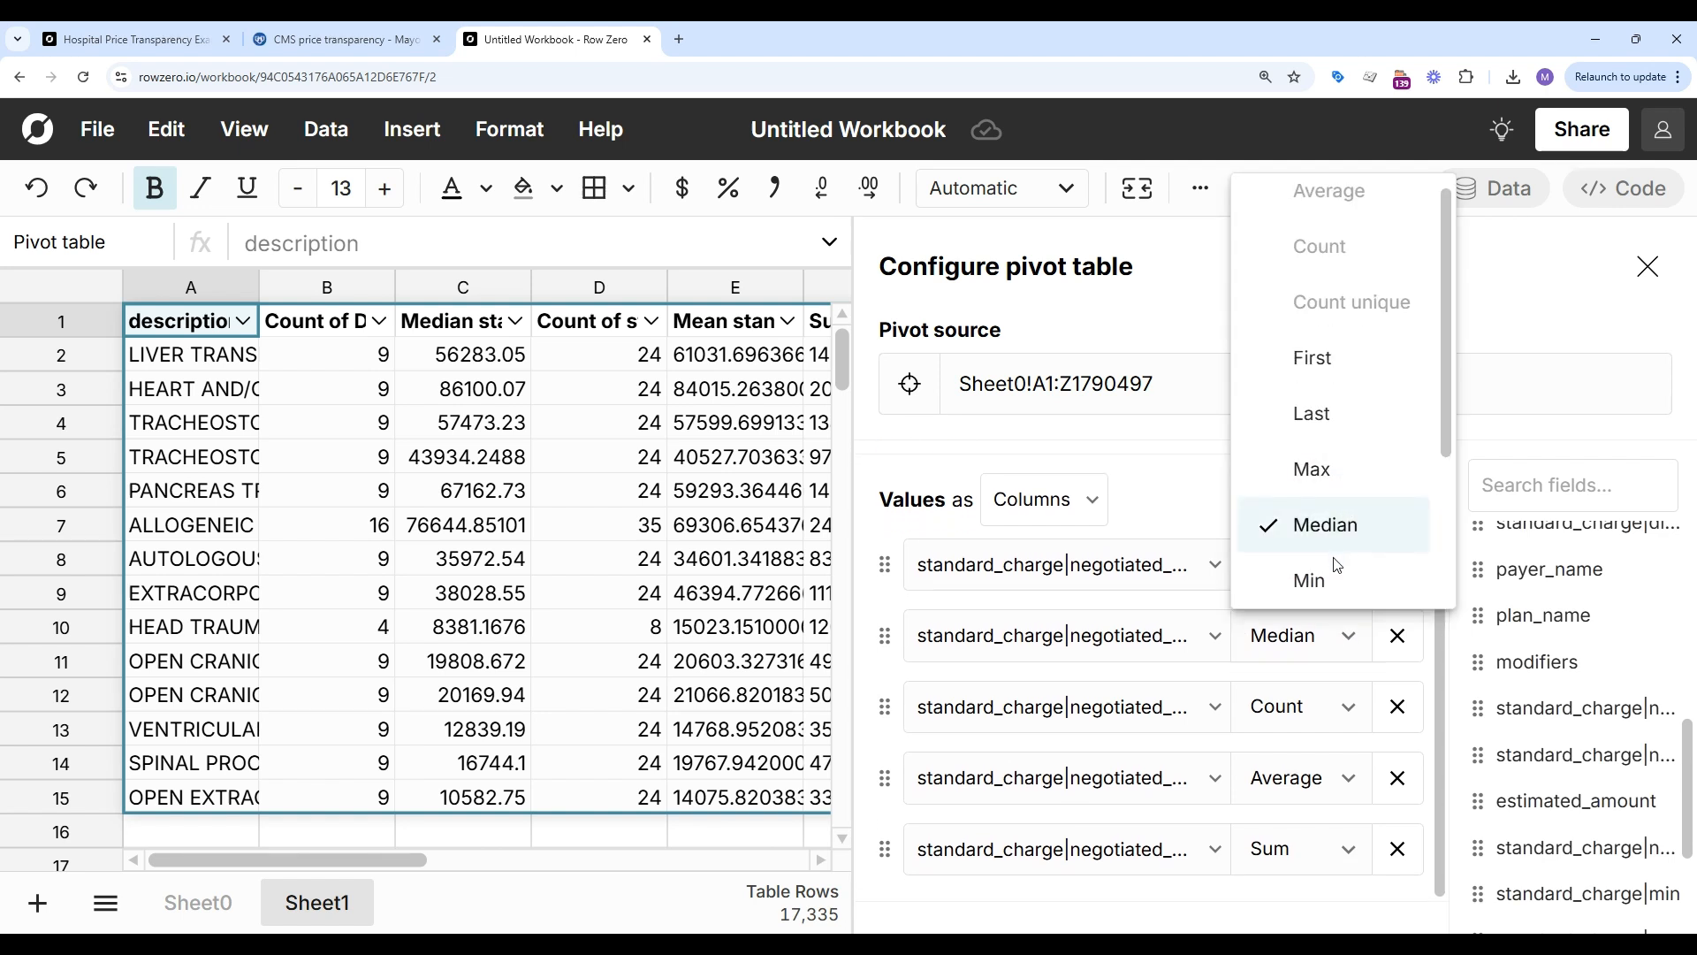
{"action": "left_click", "coordinate": [1330, 591]}
{"action": "left_click", "coordinate": [1342, 708]}
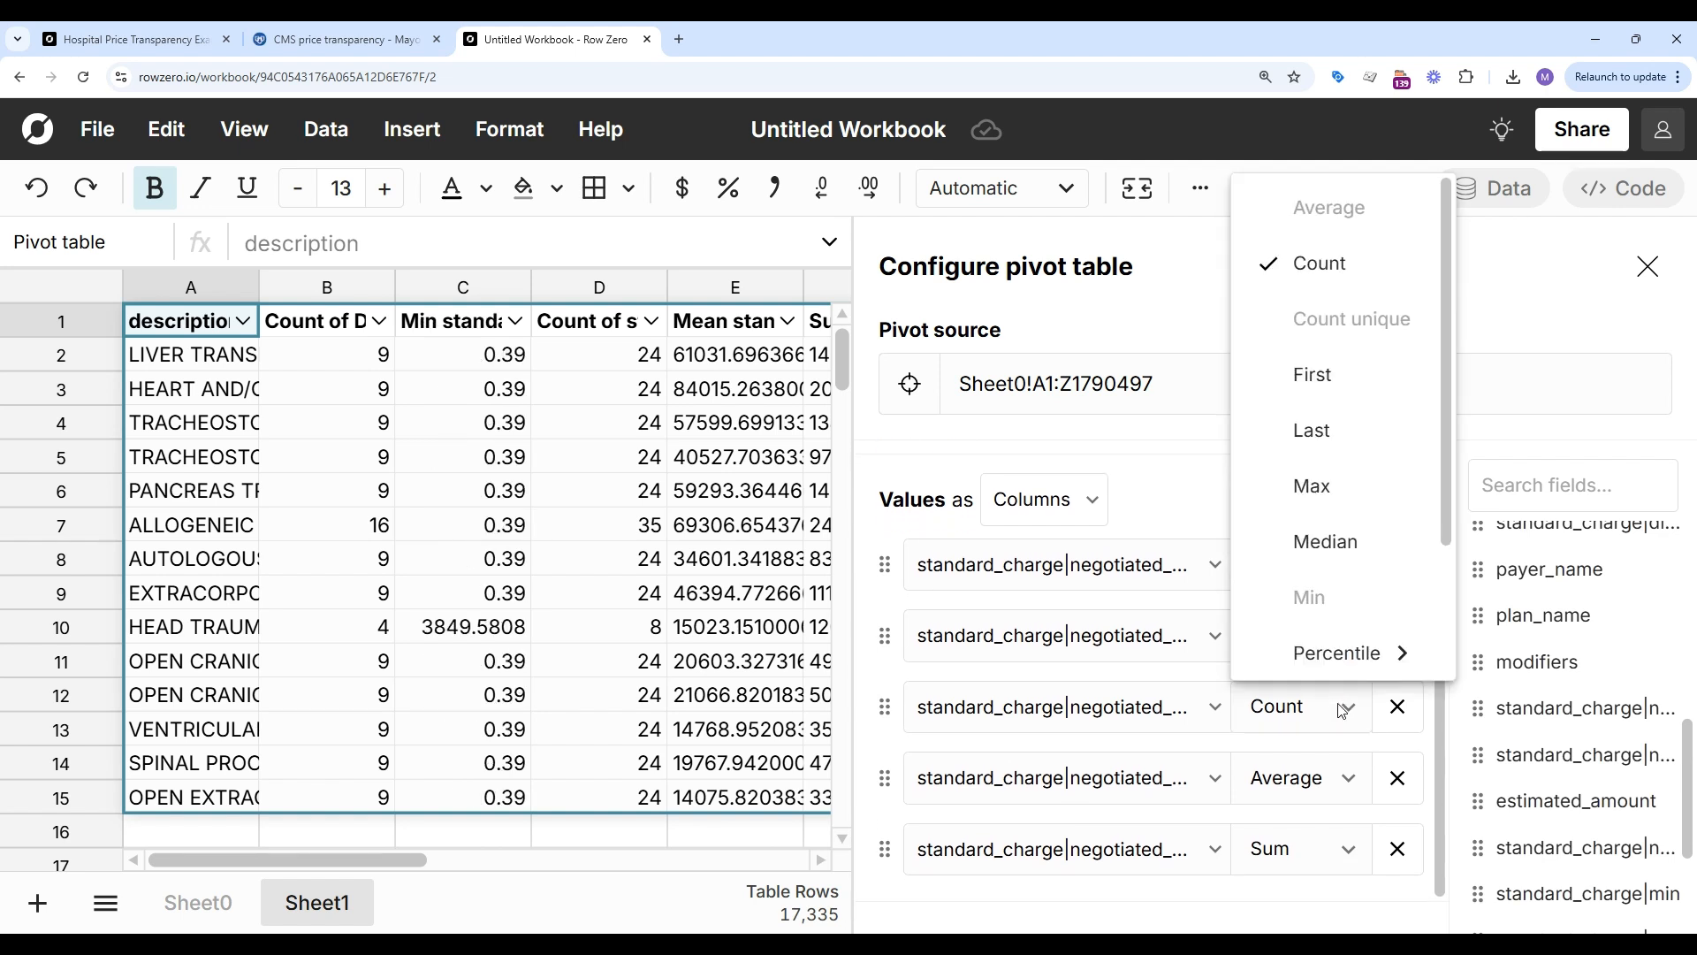
{"action": "left_click", "coordinate": [1326, 541]}
{"action": "left_click", "coordinate": [1344, 777]}
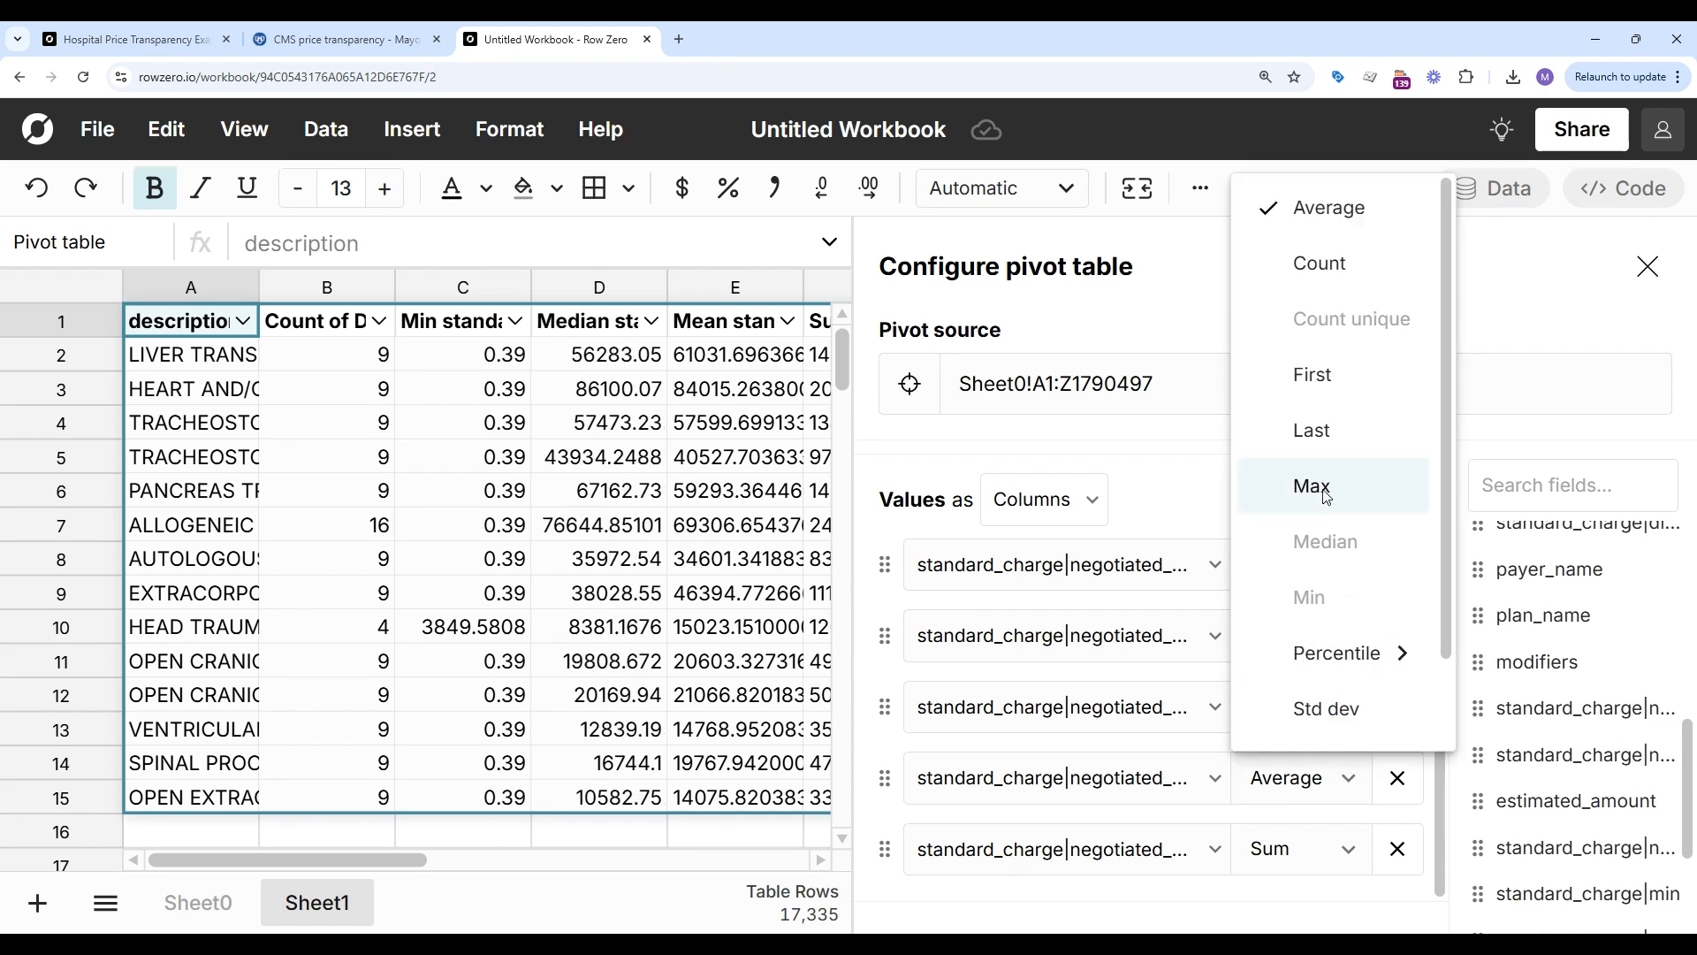
{"action": "left_click", "coordinate": [1315, 485]}
{"action": "left_click", "coordinate": [1345, 869]}
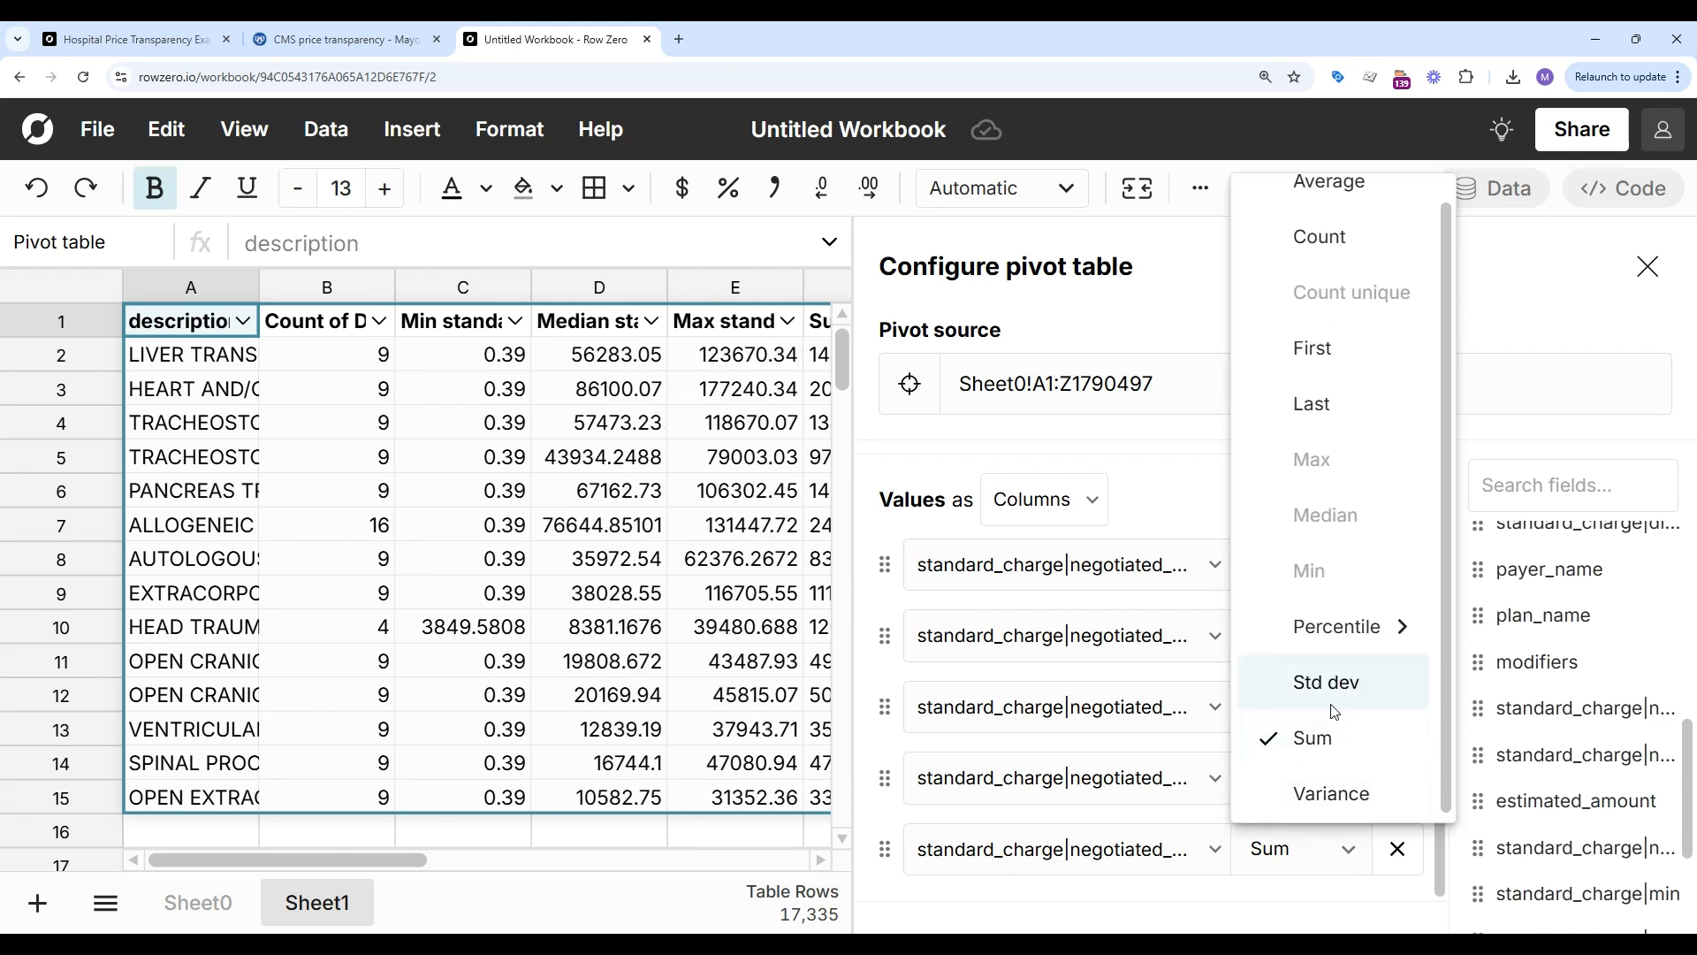
{"action": "left_click", "coordinate": [1330, 682]}
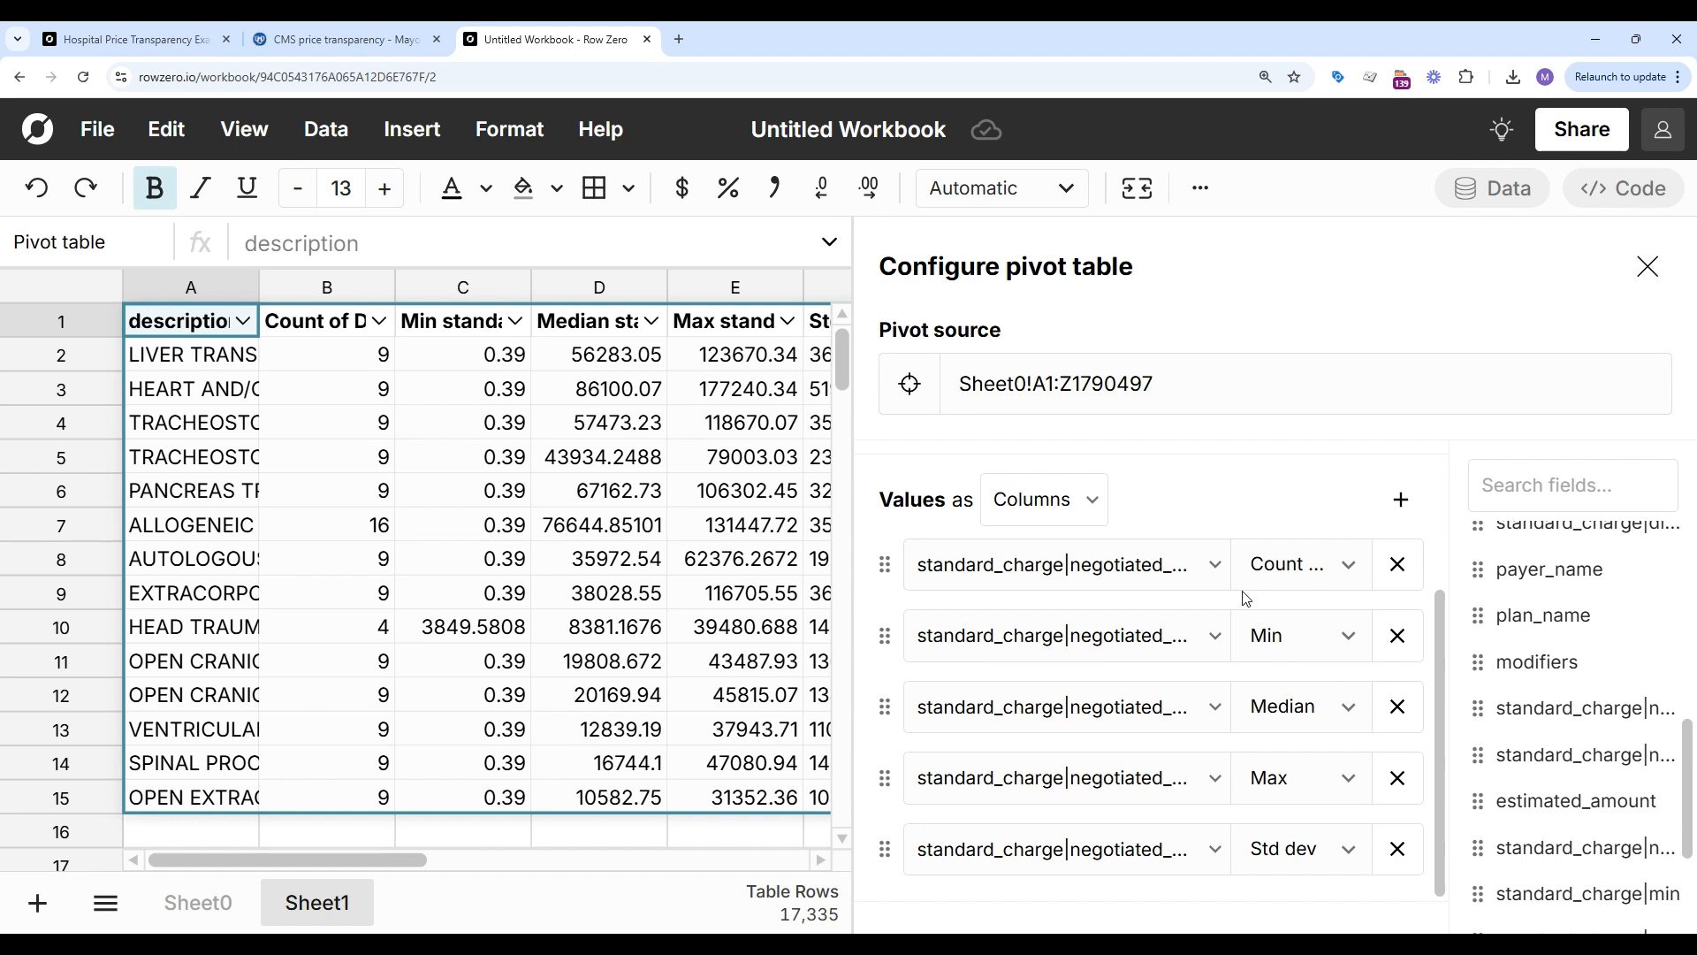
Step: Add a pivot table filter keeping only standard_charge|negotiated_dollar values greater than 0.01, and close the pivot configuration
{"action": "scroll", "coordinate": [1246, 596], "scroll_direction": "down", "scroll_amount": 1}
{"action": "left_click", "coordinate": [1398, 893]}
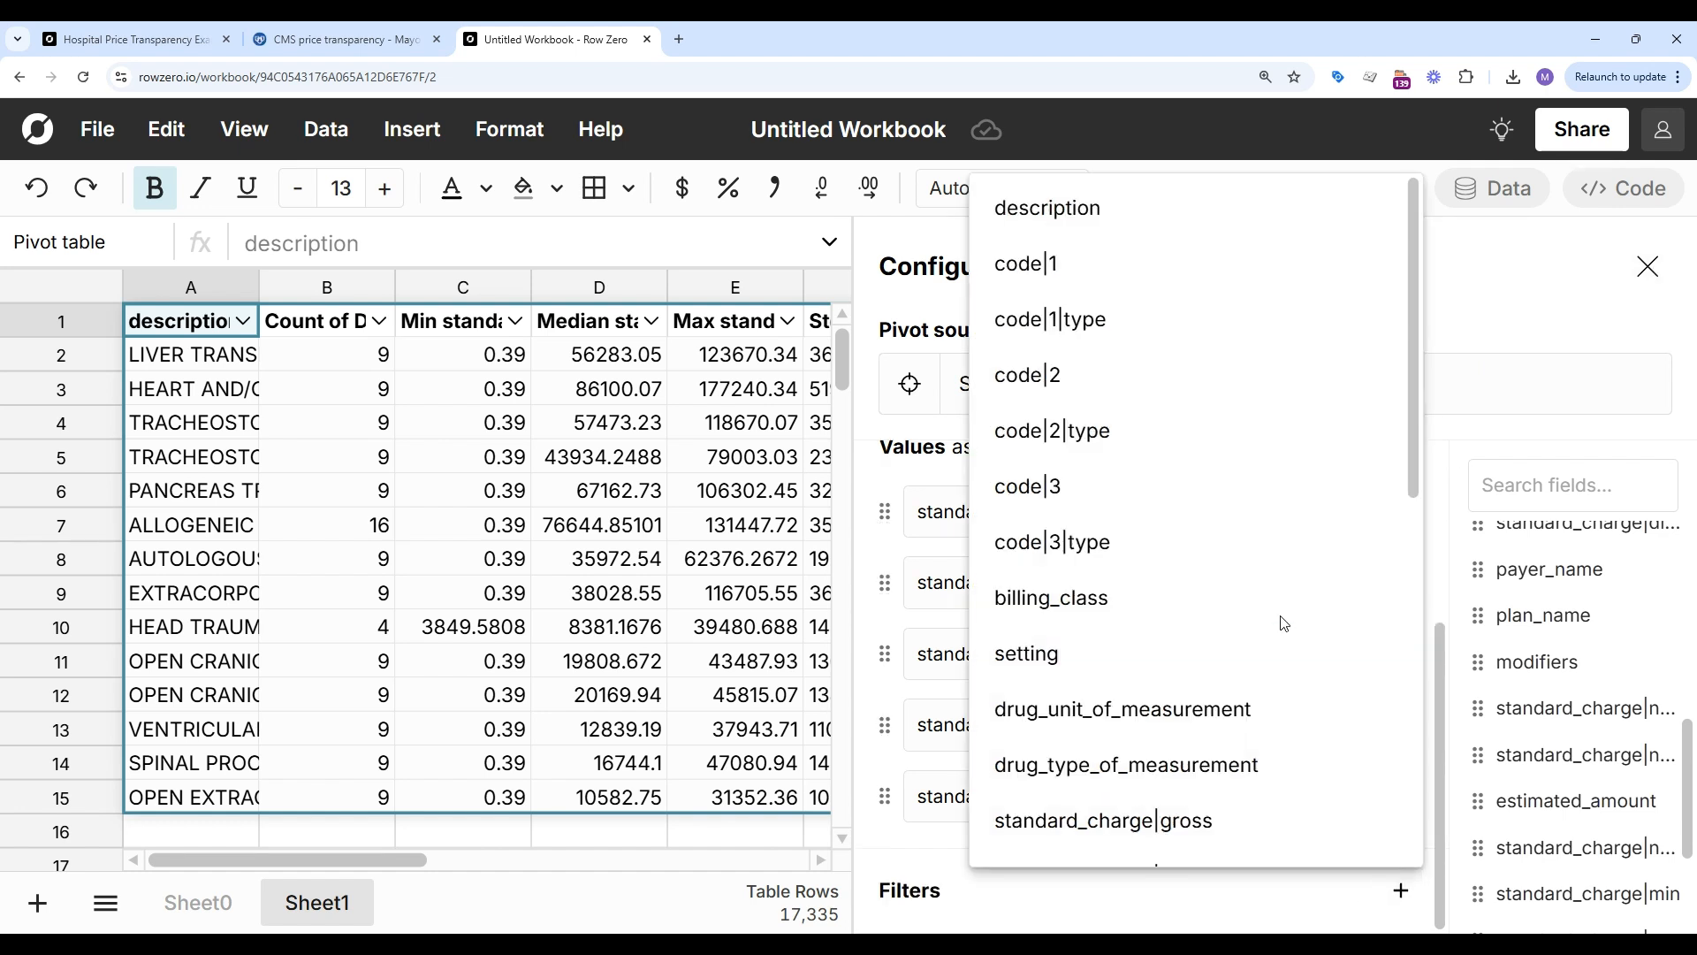
{"action": "scroll", "coordinate": [1281, 619], "scroll_direction": "down", "scroll_amount": 3}
{"action": "scroll", "coordinate": [1281, 620], "scroll_direction": "down", "scroll_amount": 2}
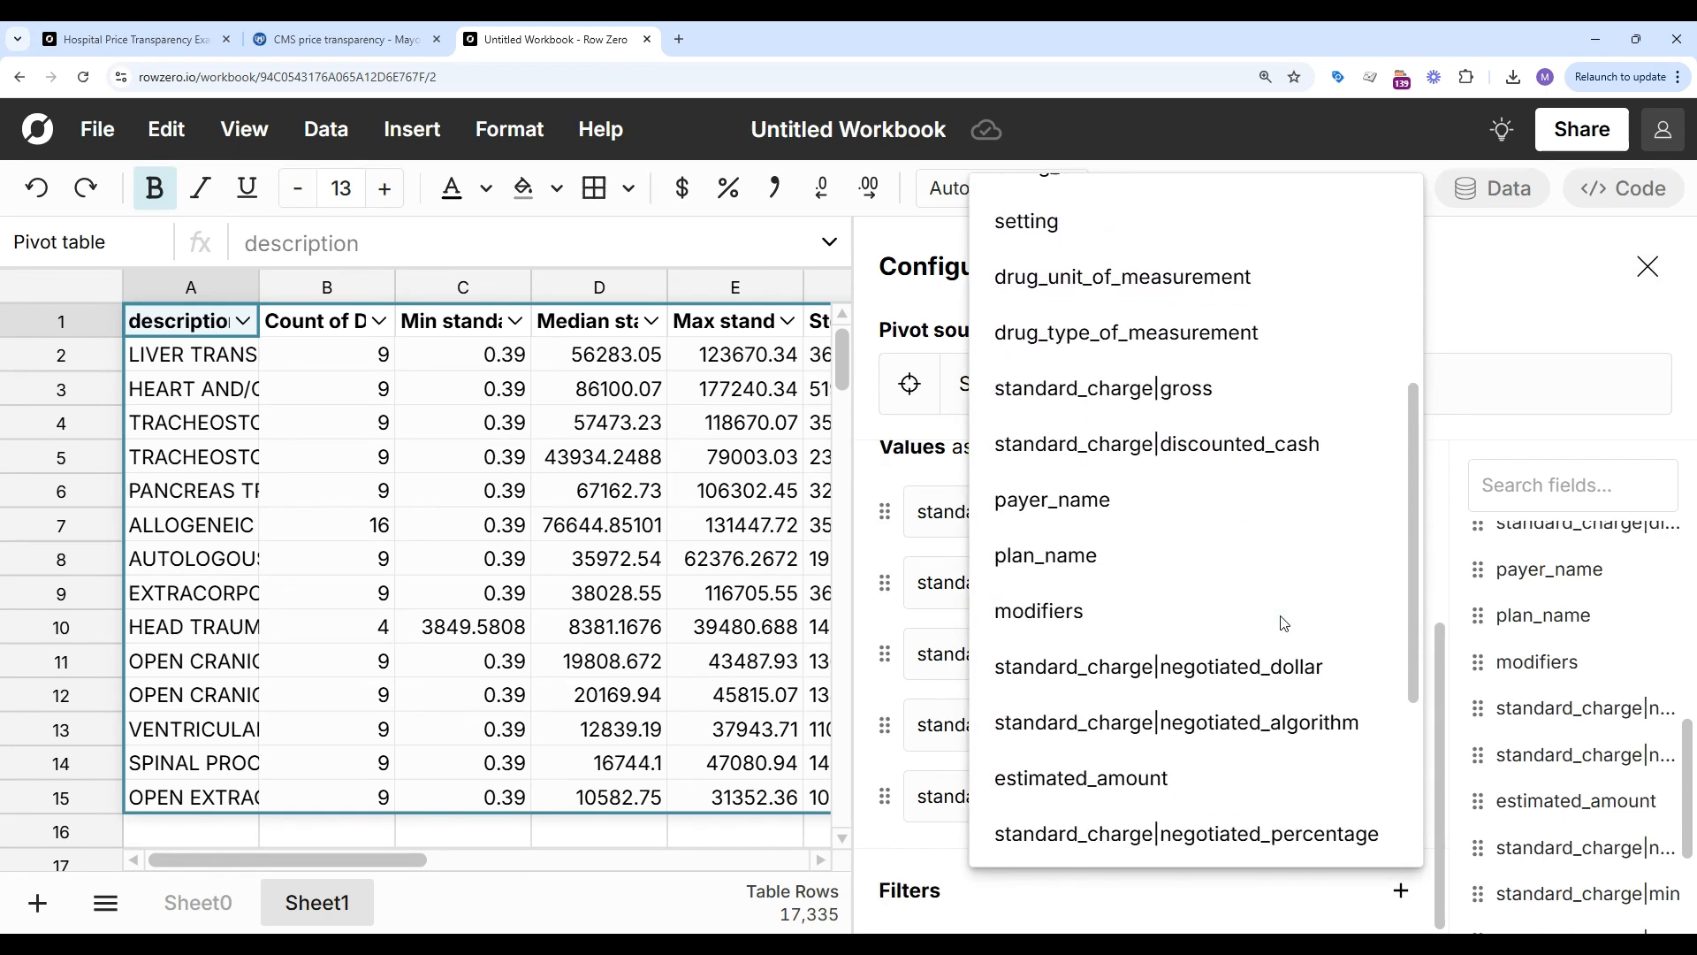
{"action": "left_click", "coordinate": [1270, 673]}
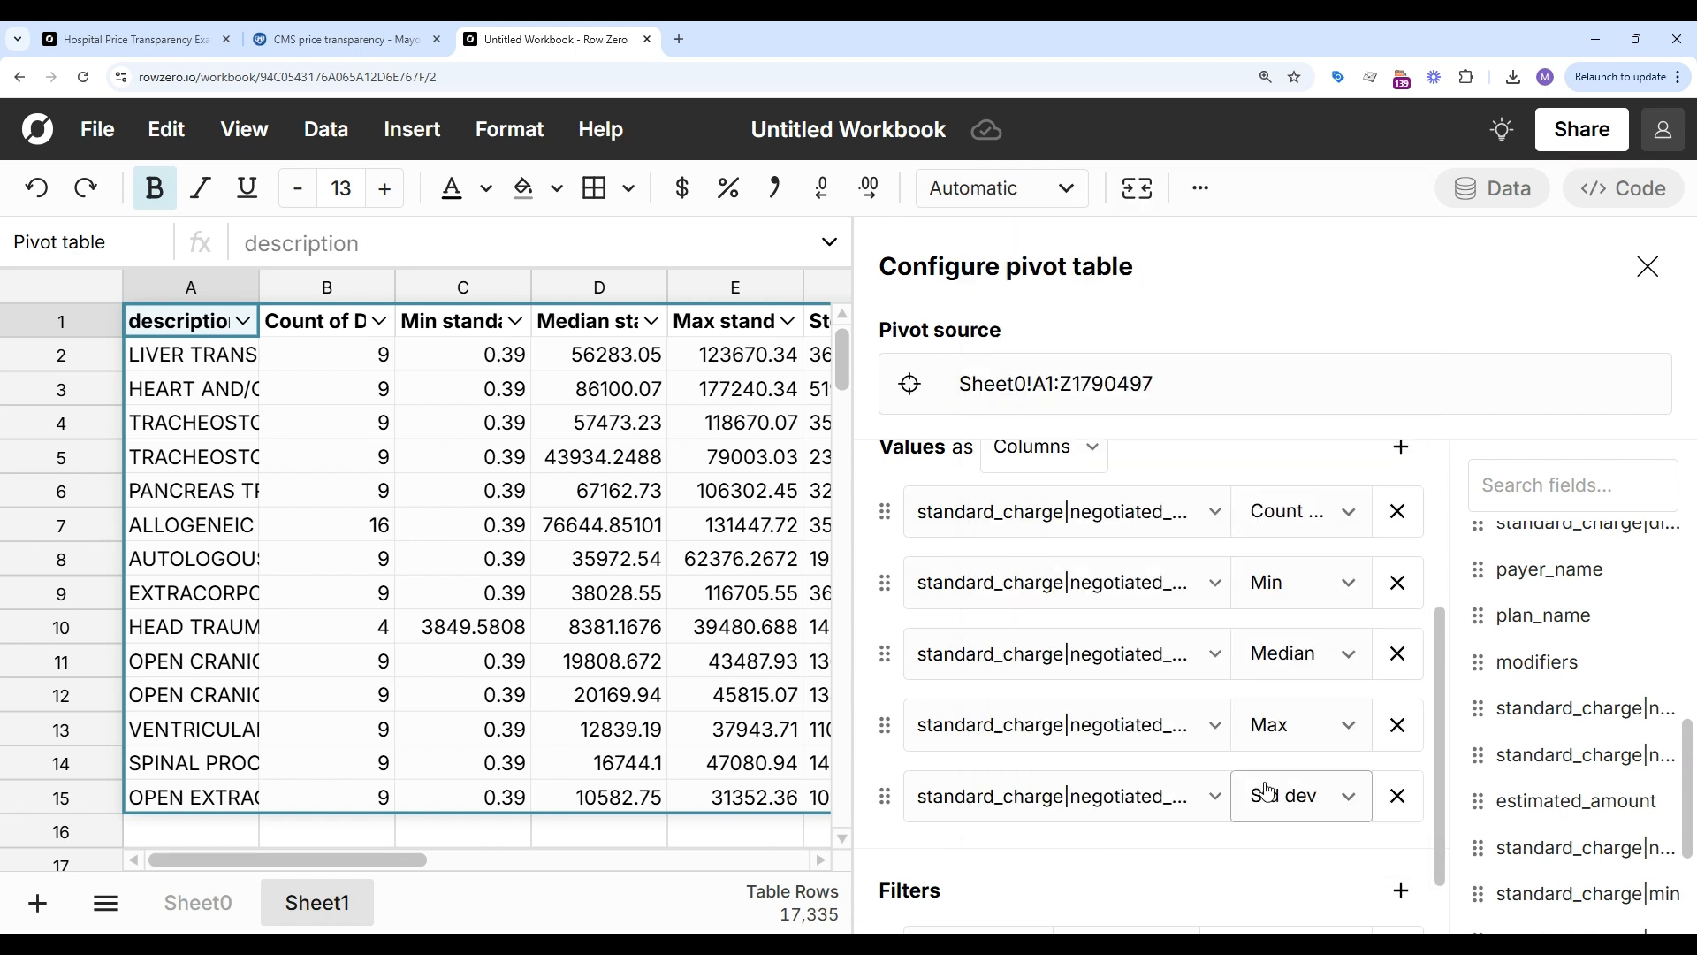
{"action": "scroll", "coordinate": [1269, 791], "scroll_direction": "down", "scroll_amount": 1}
{"action": "left_click", "coordinate": [1175, 881]}
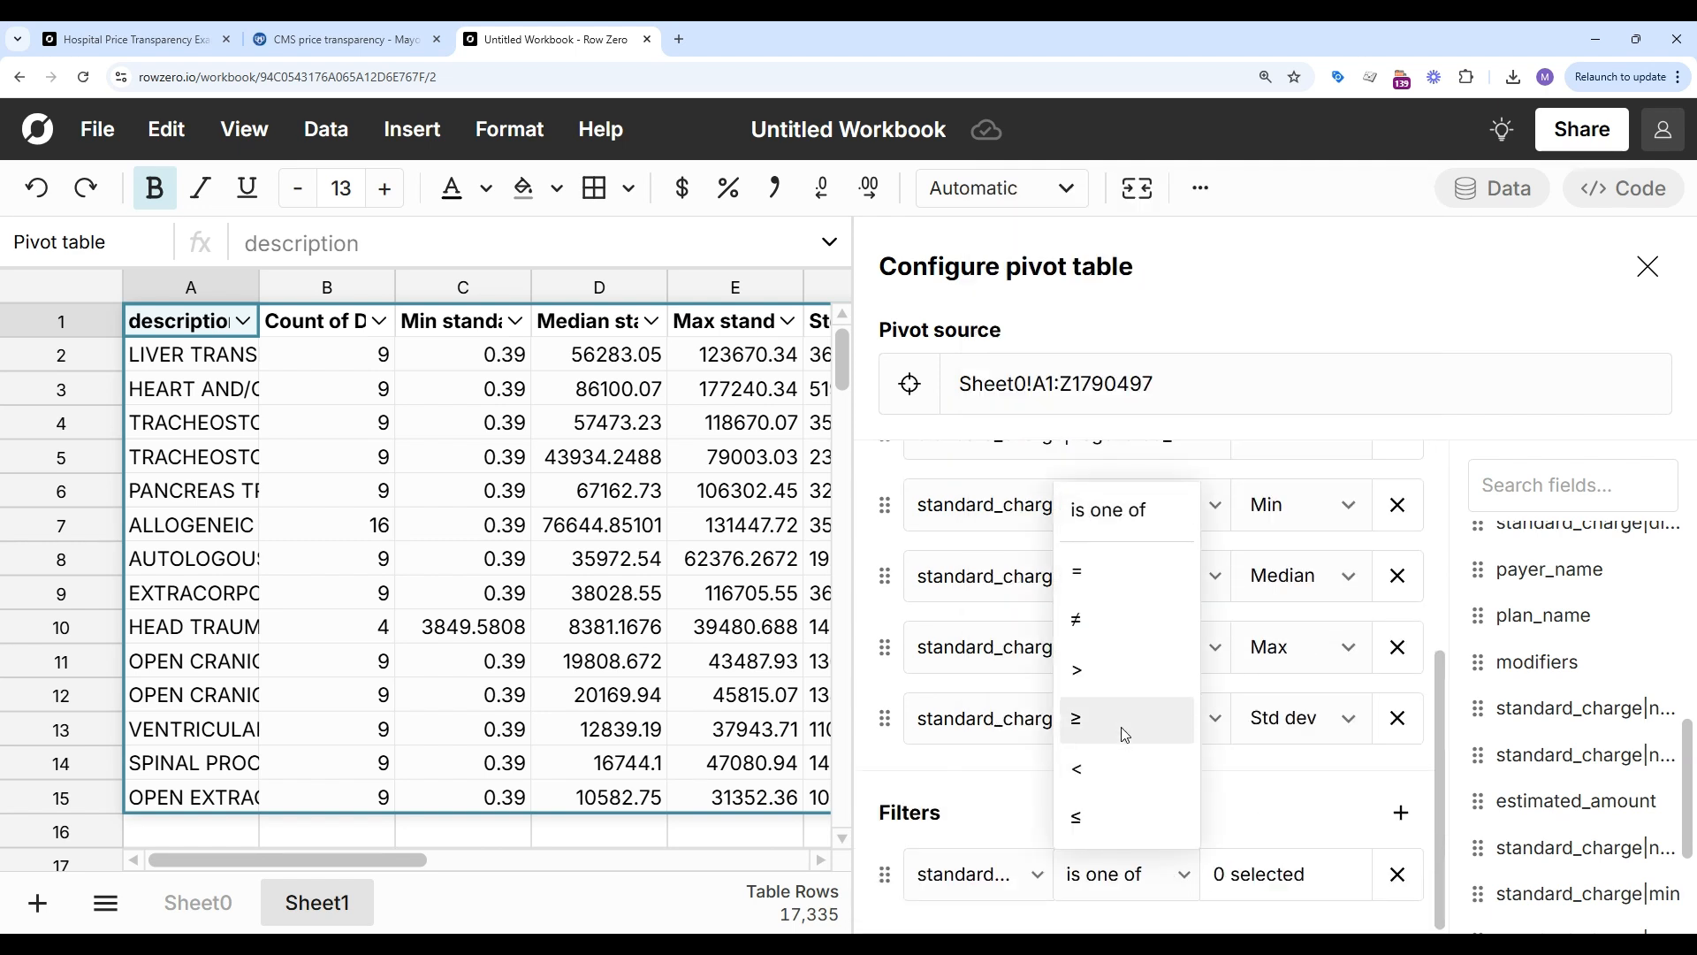
{"action": "left_click", "coordinate": [1102, 672]}
{"action": "left_click", "coordinate": [1264, 868]}
{"action": "type", "text": "0"}
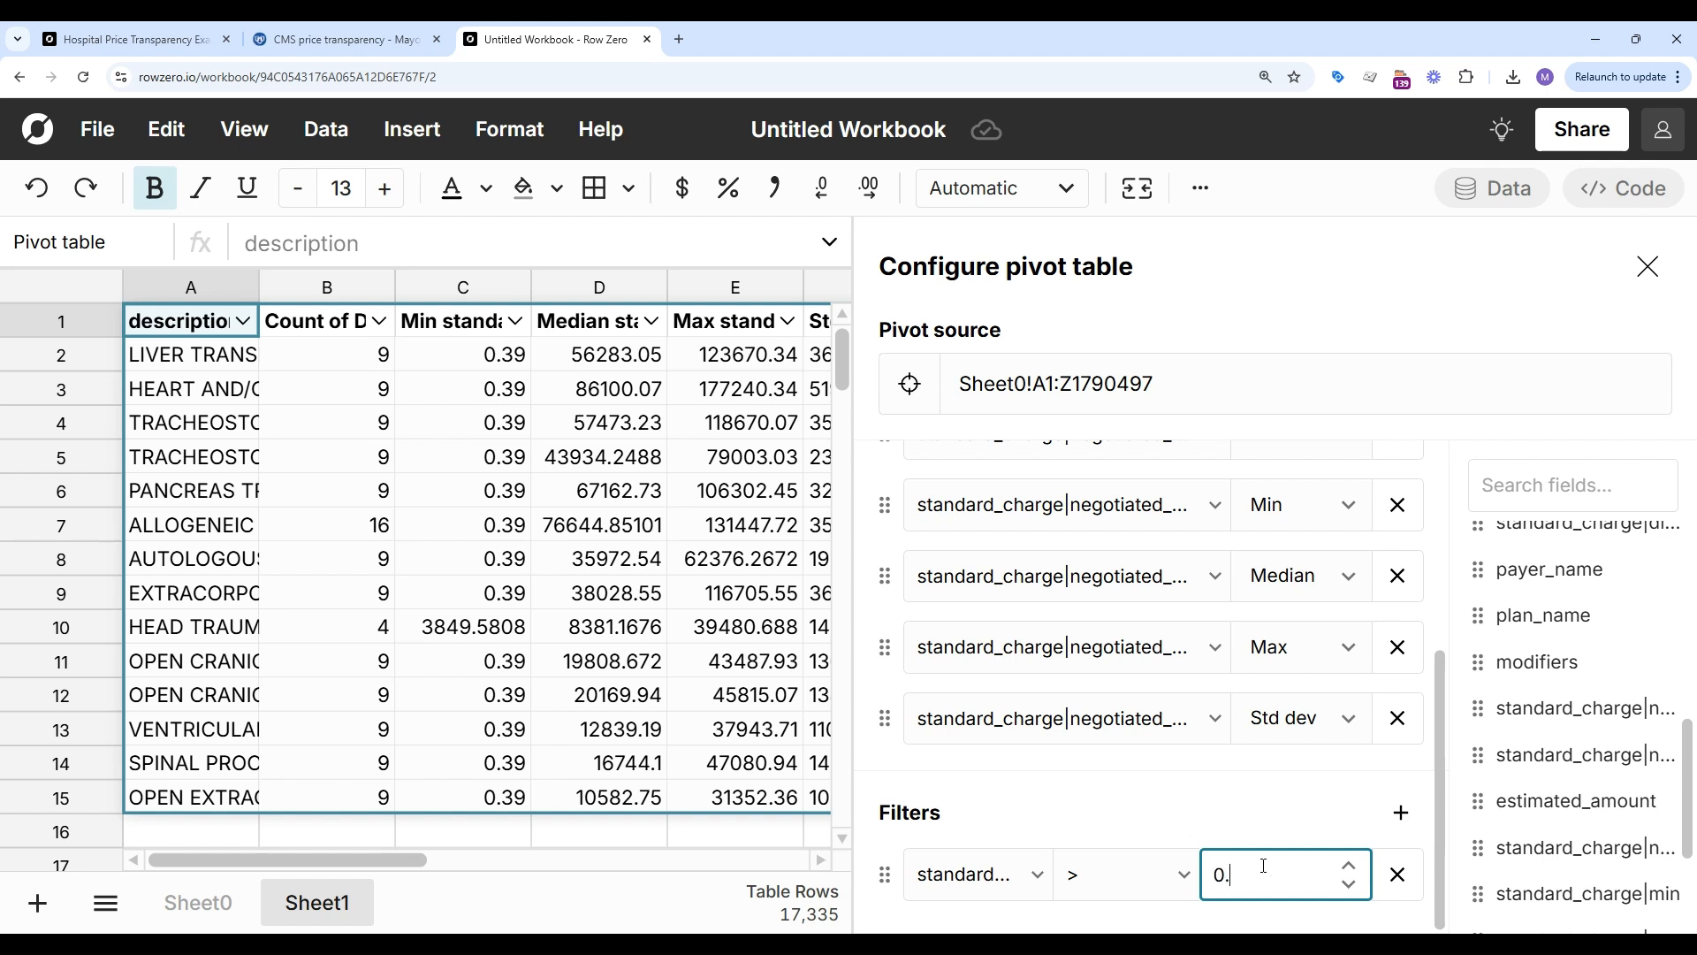
{"action": "type", "text": ".01"}
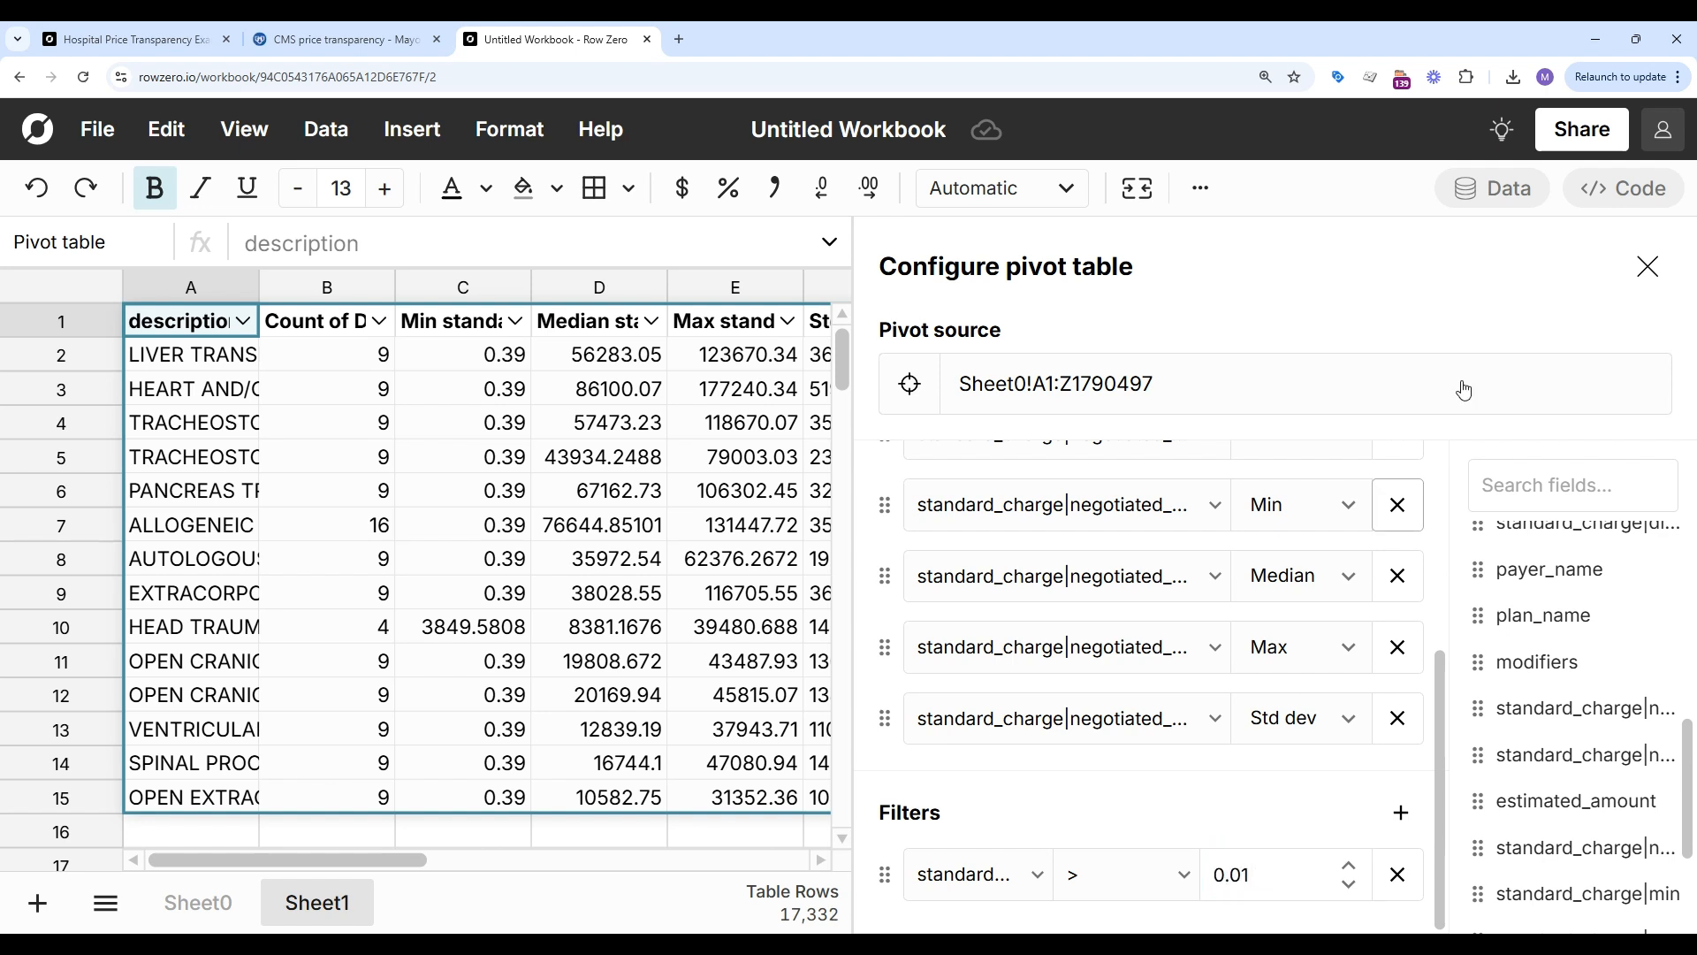
{"action": "left_click", "coordinate": [1647, 267]}
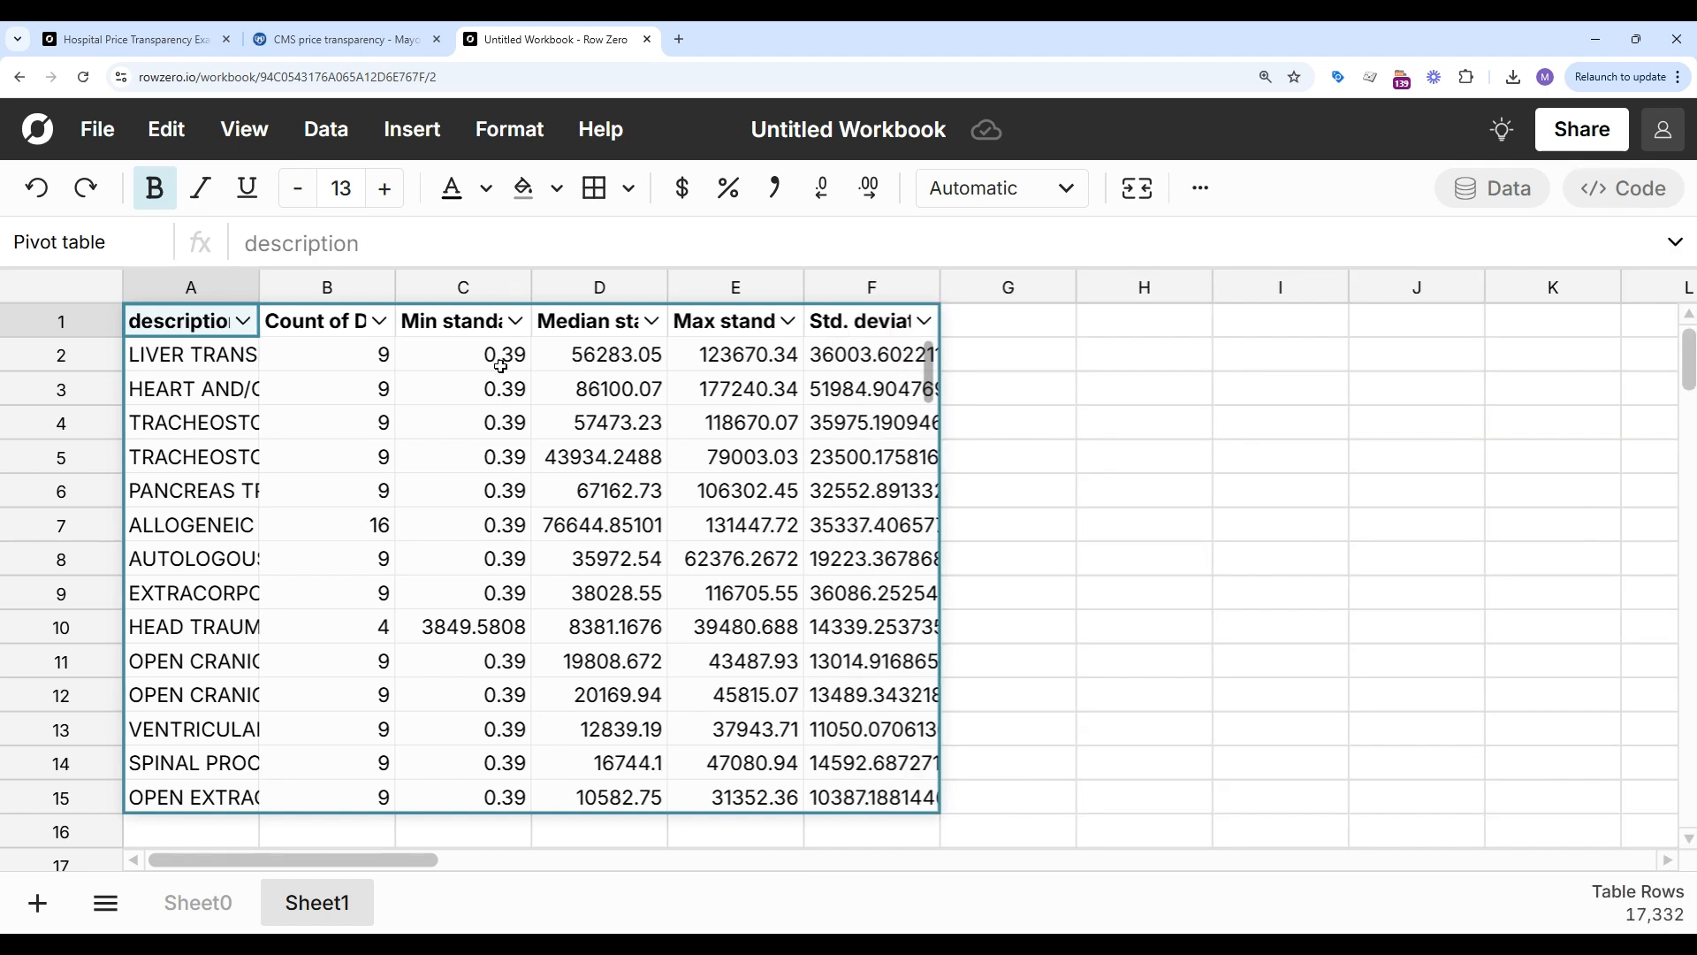
Step: Format the Min, Median and Max columns as accounting currency and the Std. deviation column as comma-separated numbers with two decimals
{"action": "left_click_drag", "start_coordinate": [520, 413], "coordinate": [719, 420]}
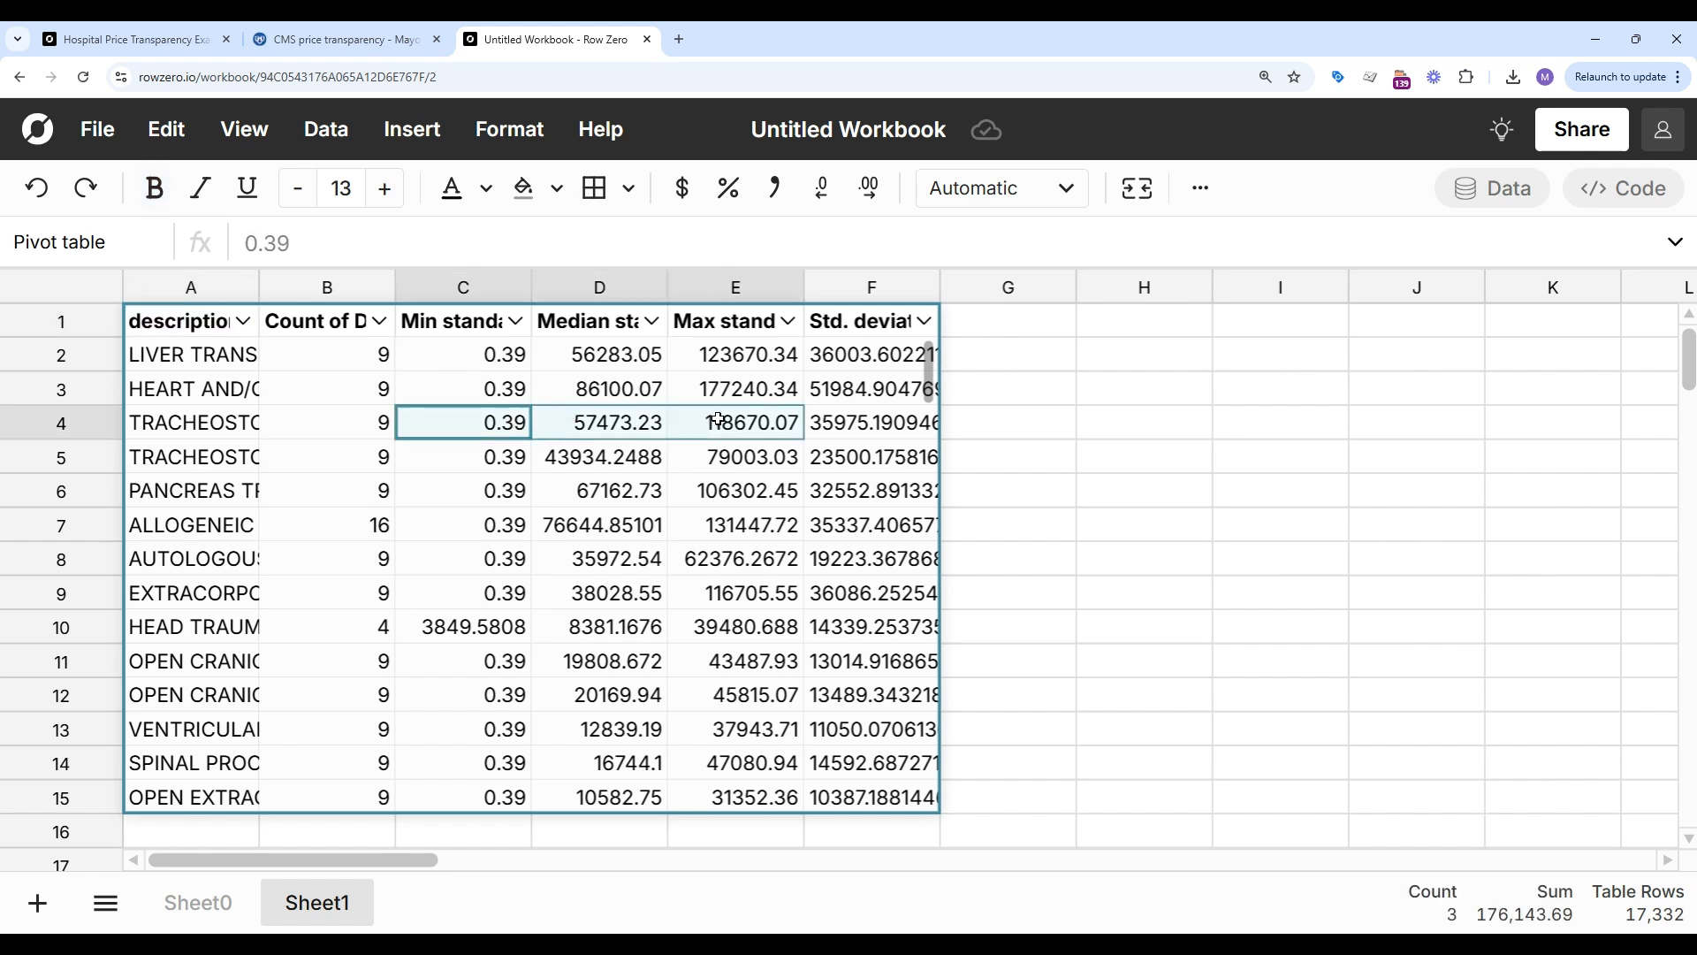
{"action": "left_click", "coordinate": [680, 190]}
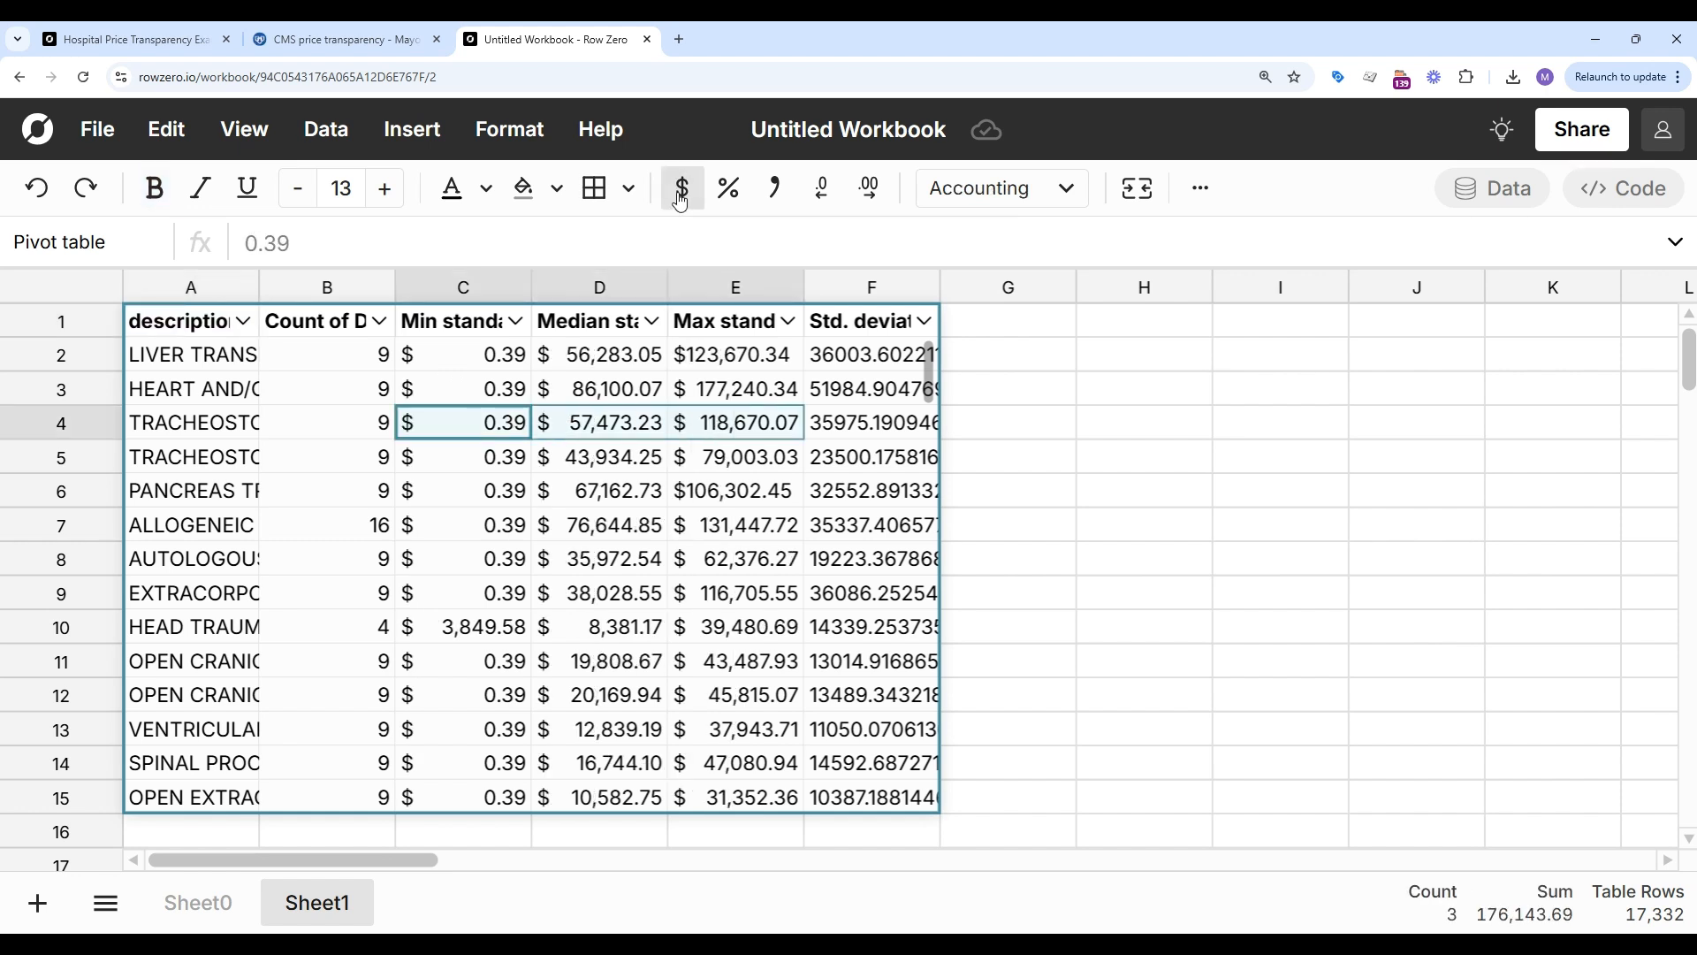
{"action": "left_click", "coordinate": [861, 396]}
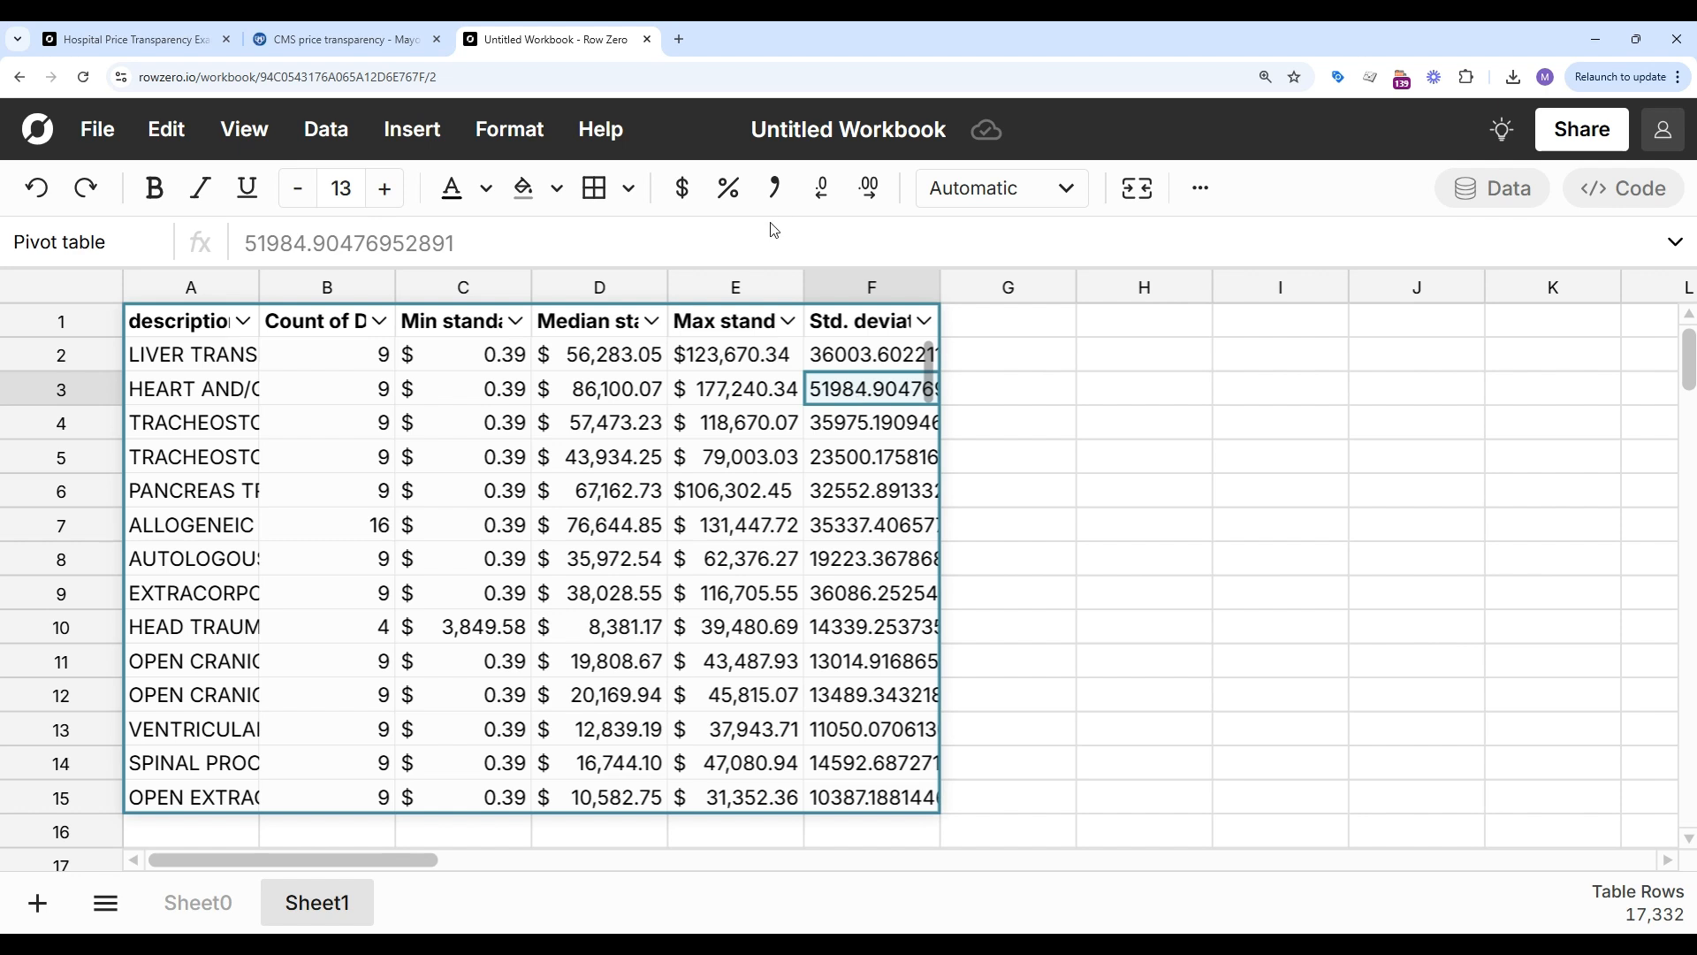
{"action": "left_click", "coordinate": [775, 188]}
{"action": "left_click", "coordinate": [822, 190]}
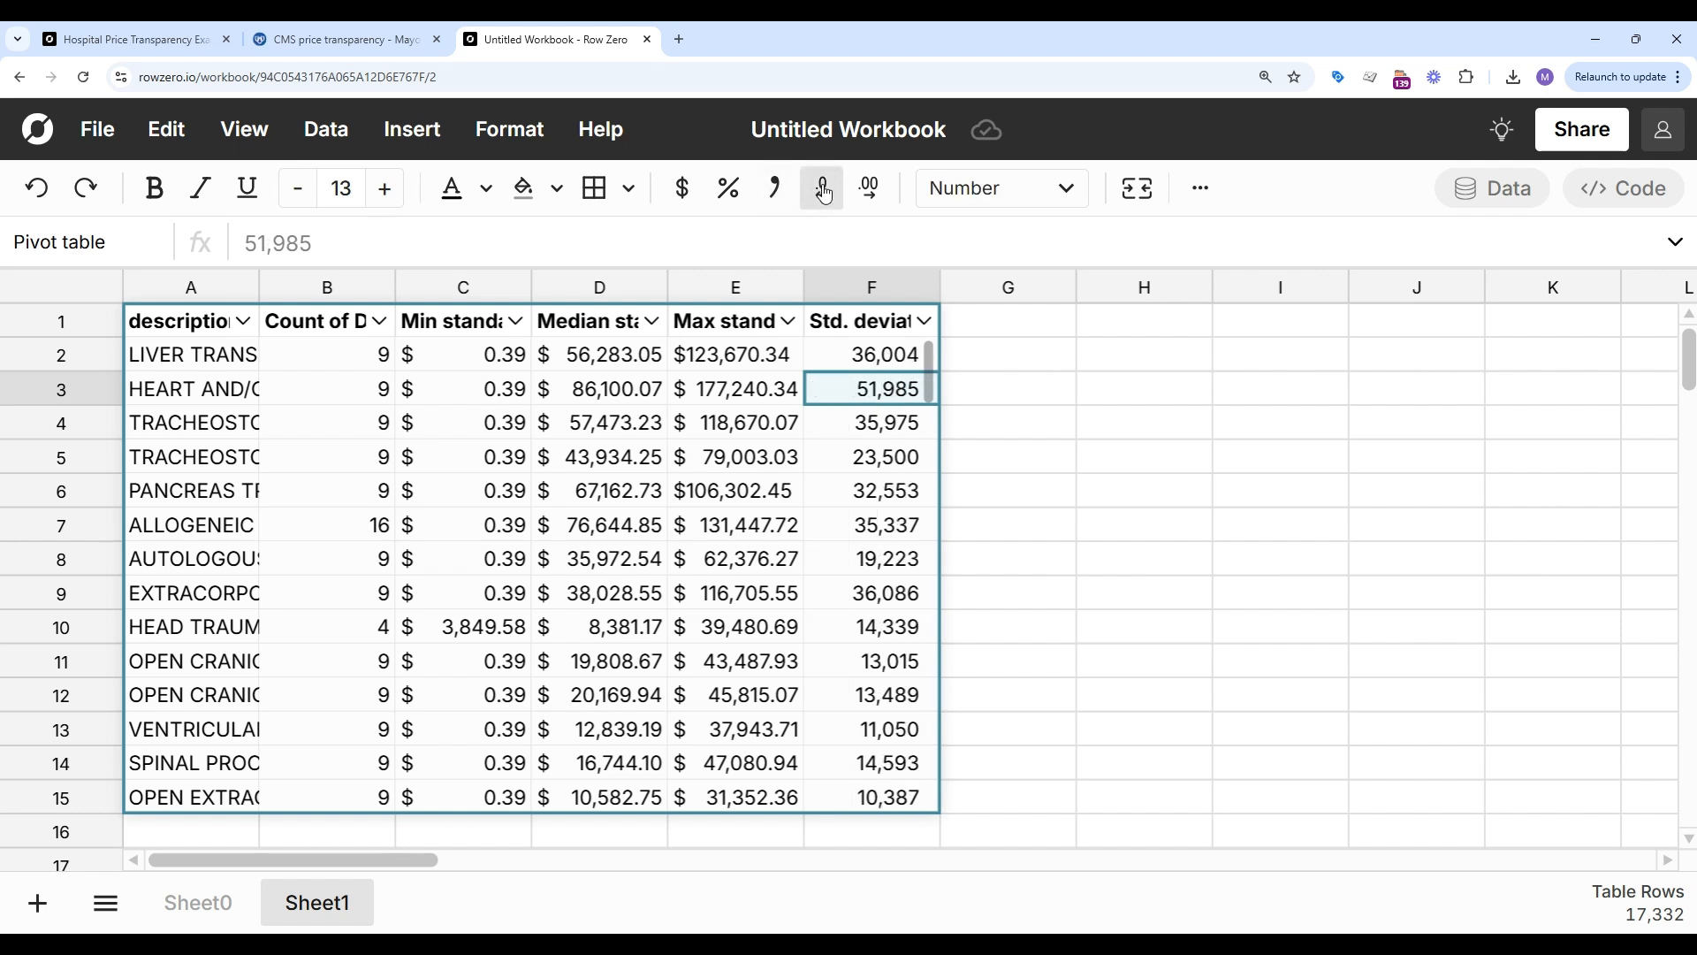
{"action": "left_click", "coordinate": [869, 188]}
{"action": "left_click", "coordinate": [869, 188]}
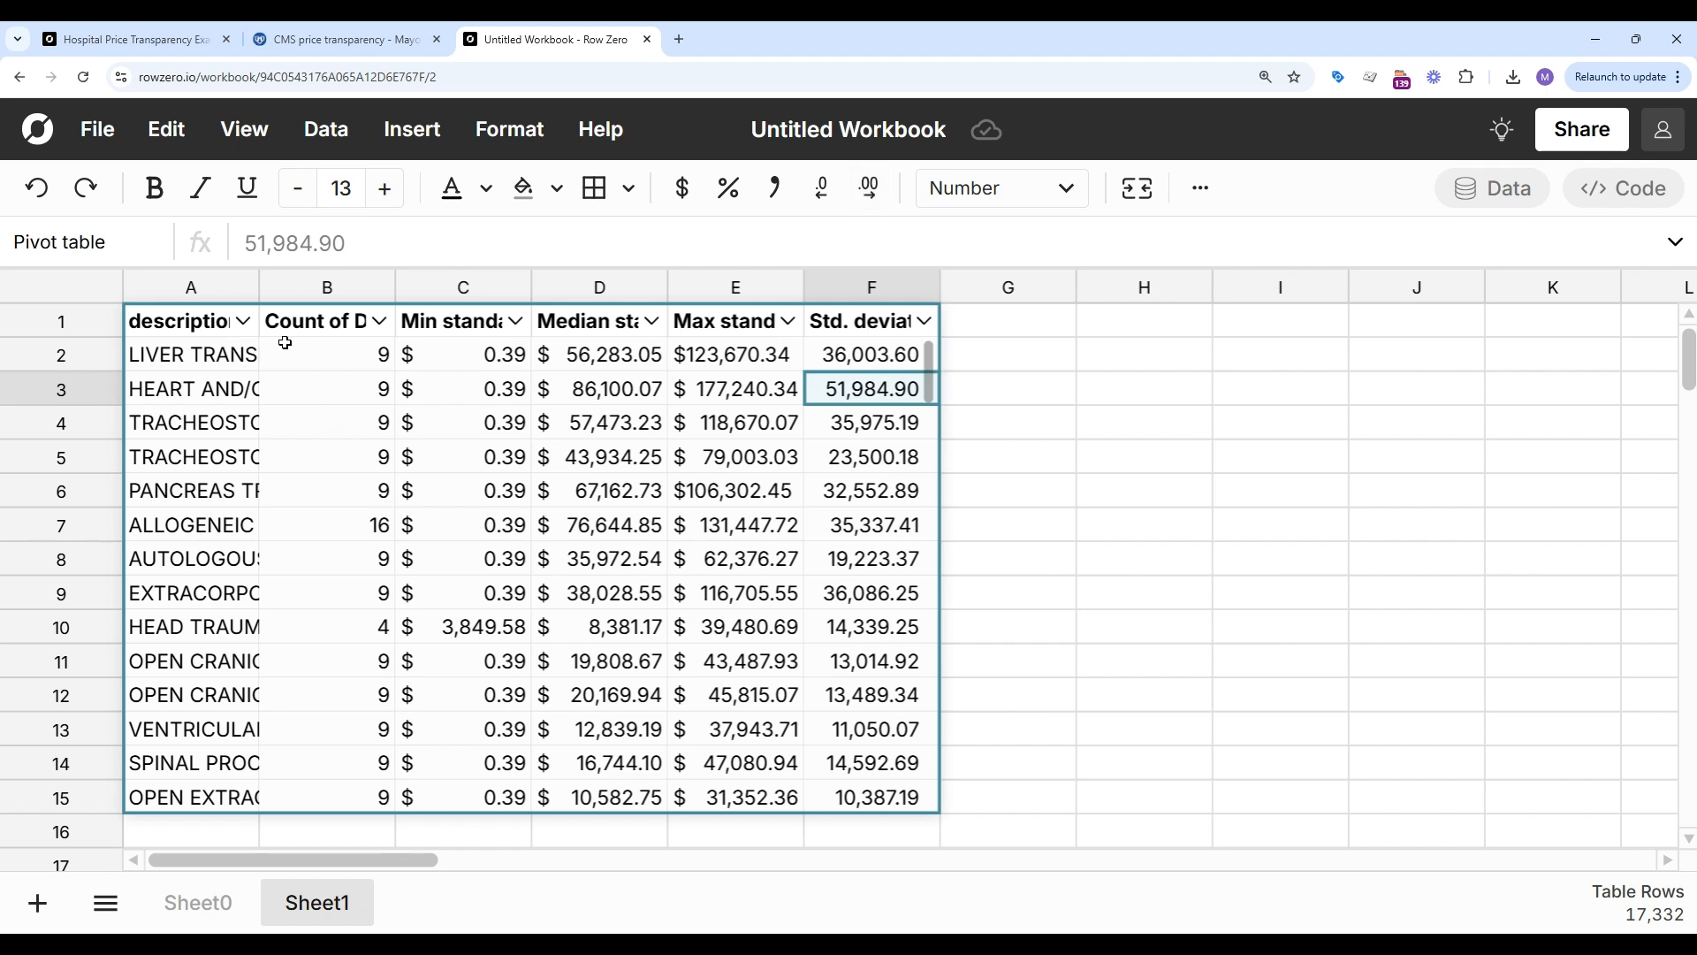
Step: Widen the description column and filter it to acetaminophen 325 MG Oral Tablet
{"action": "left_click_drag", "start_coordinate": [257, 286], "coordinate": [511, 305]}
{"action": "left_click", "coordinate": [496, 321]}
{"action": "left_click", "coordinate": [623, 690]}
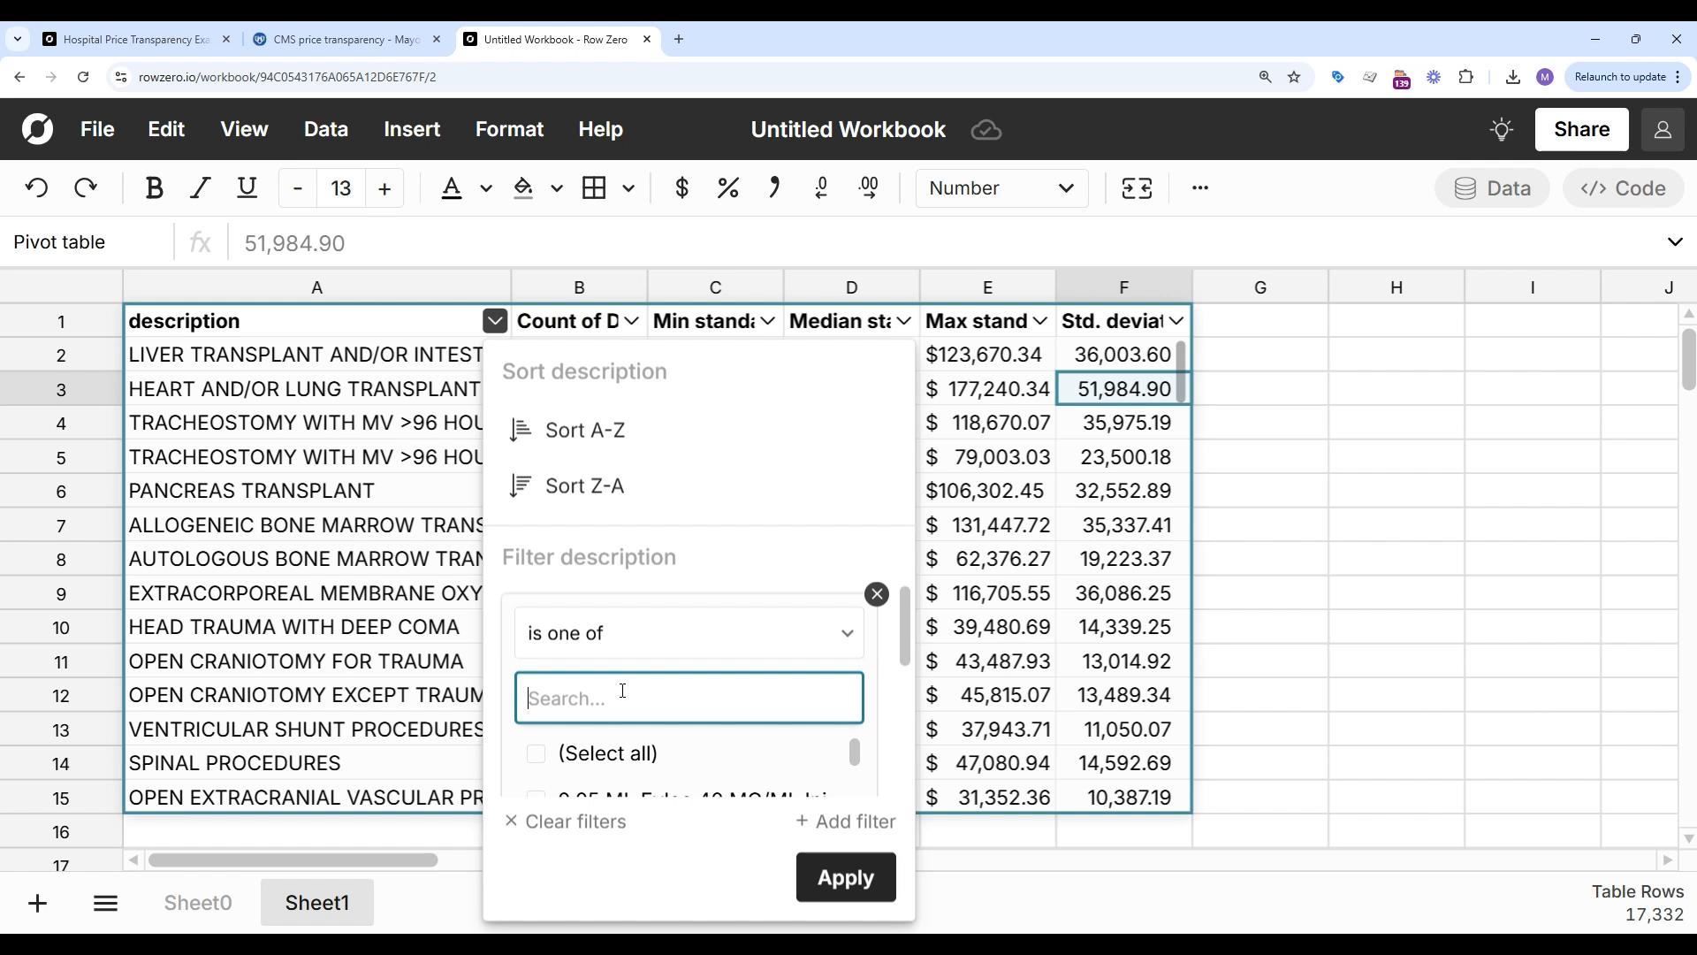
{"action": "type", "text": "ac"}
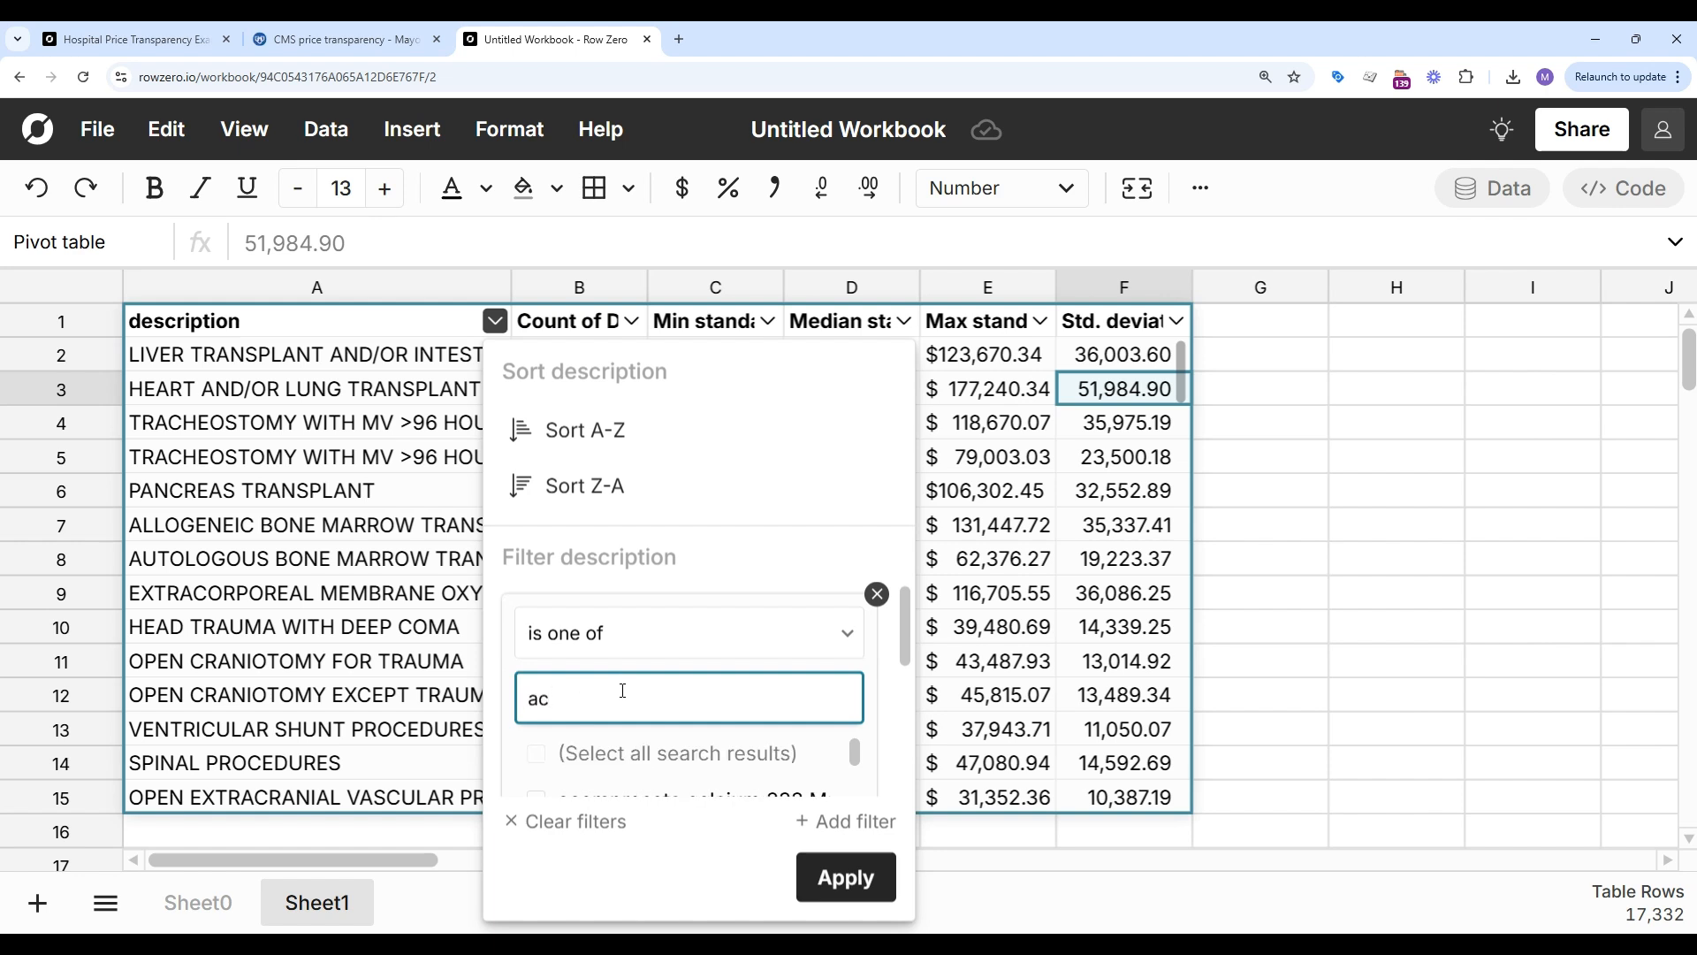
{"action": "type", "text": "etamino"}
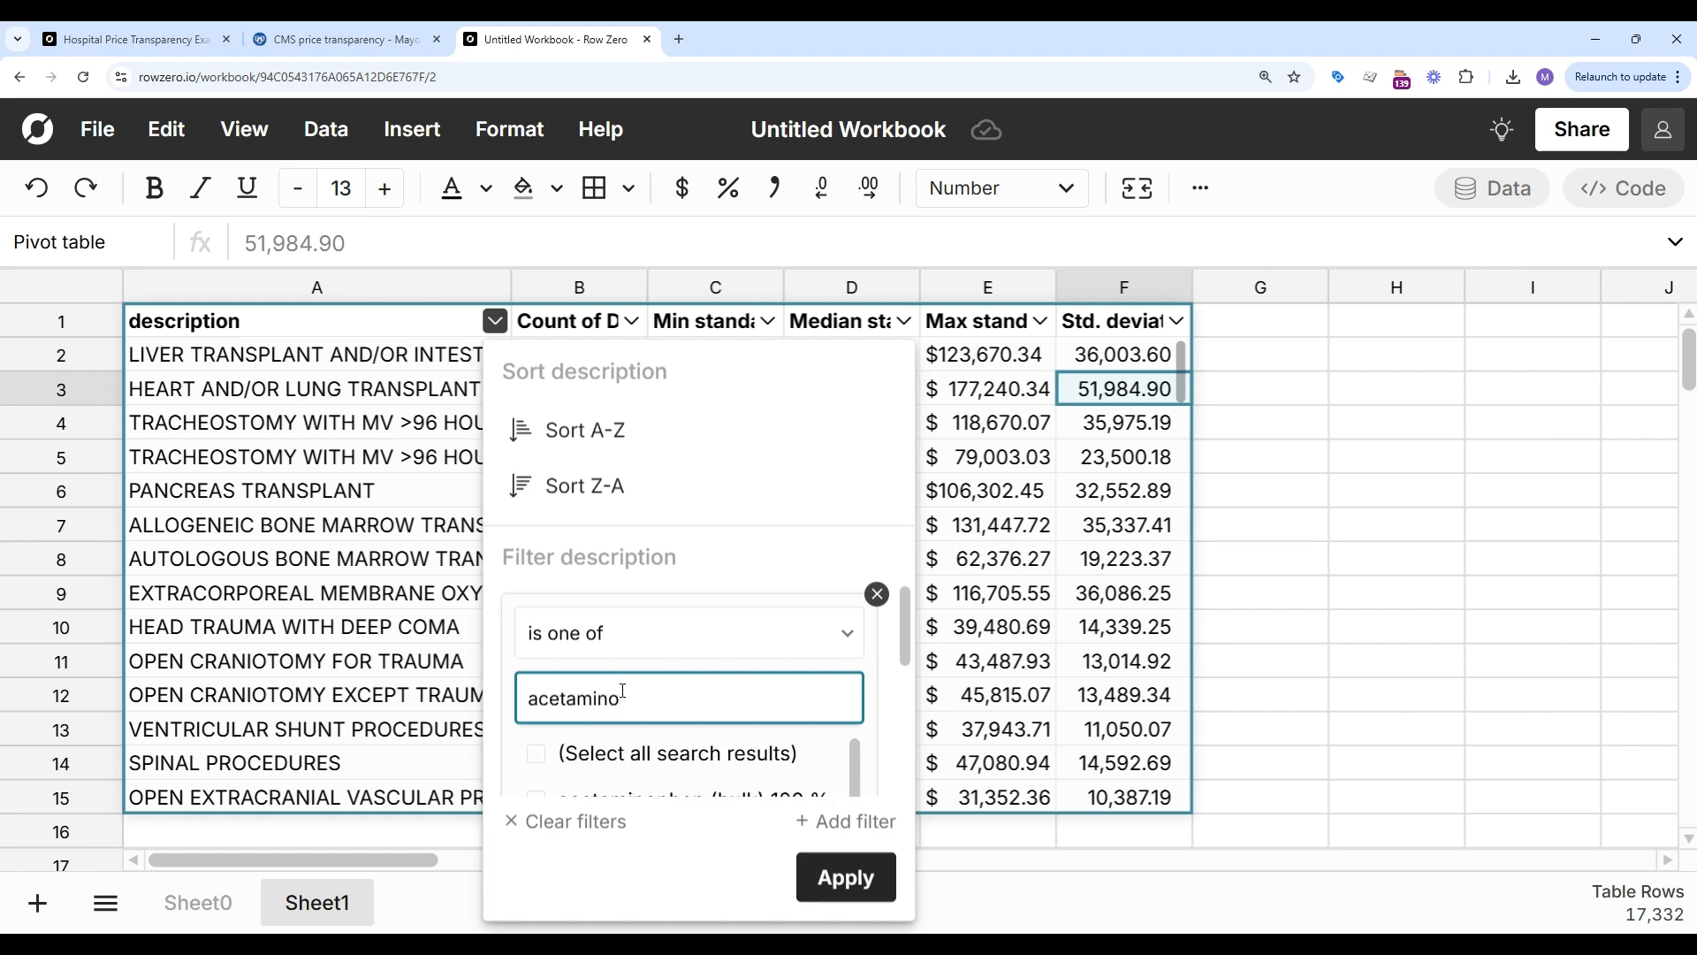
{"action": "scroll", "coordinate": [624, 694], "scroll_direction": "down", "scroll_amount": 10}
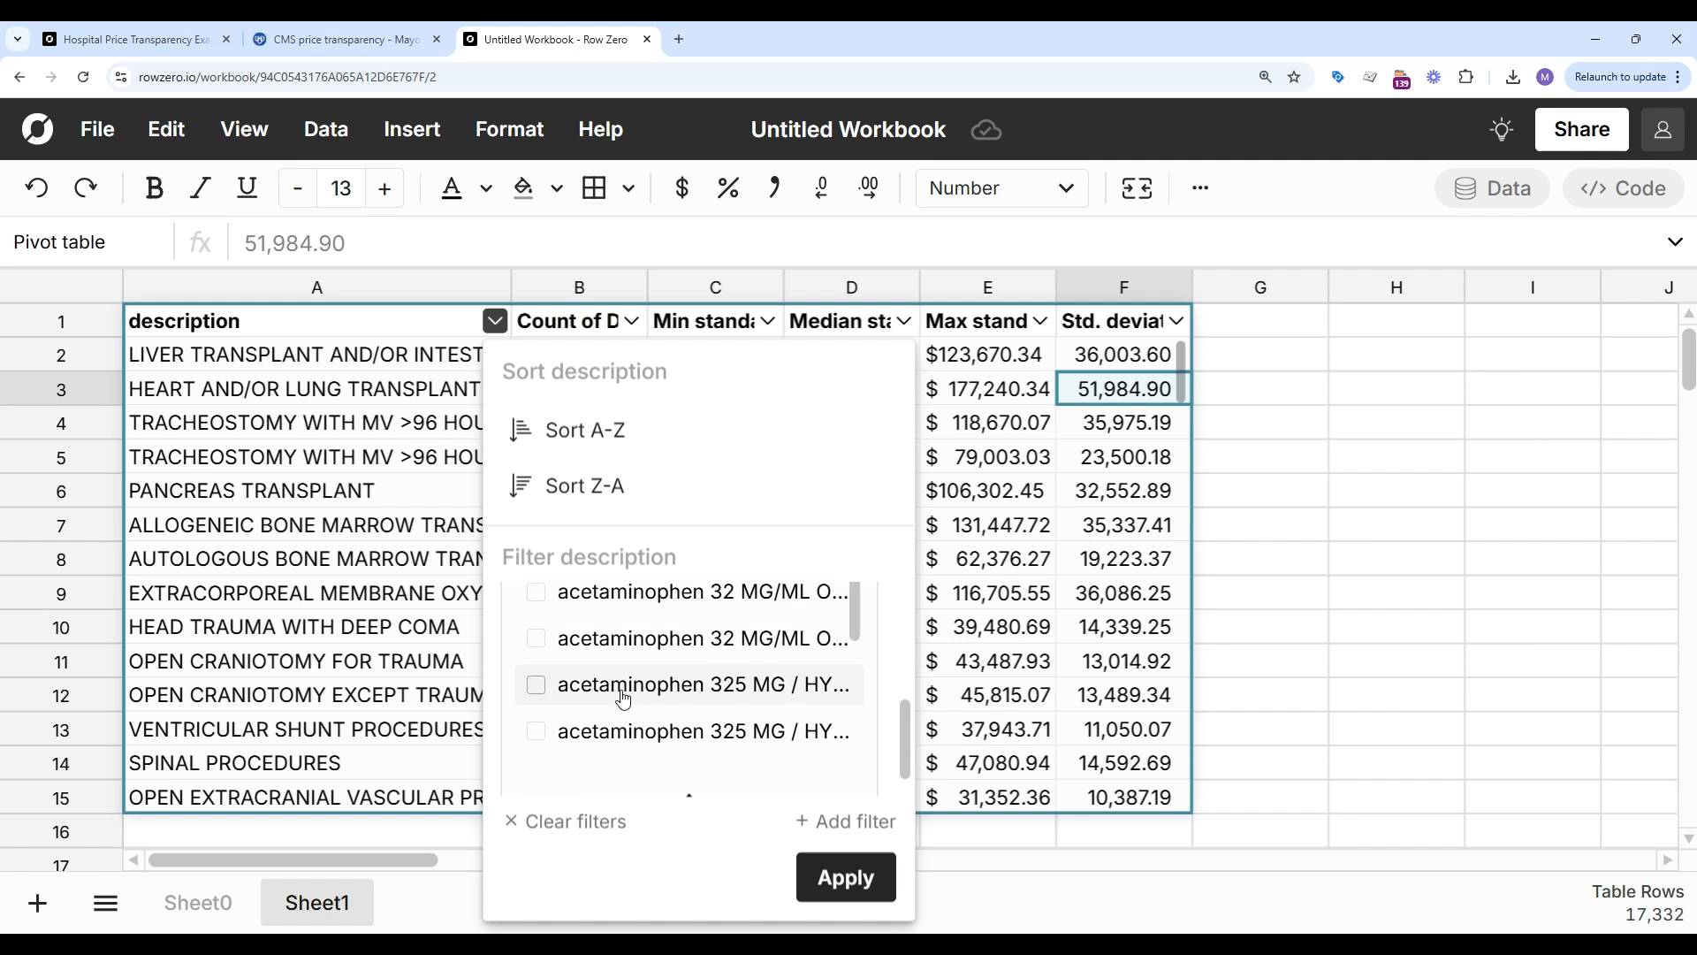
{"action": "scroll", "coordinate": [623, 697], "scroll_direction": "down", "scroll_amount": 5}
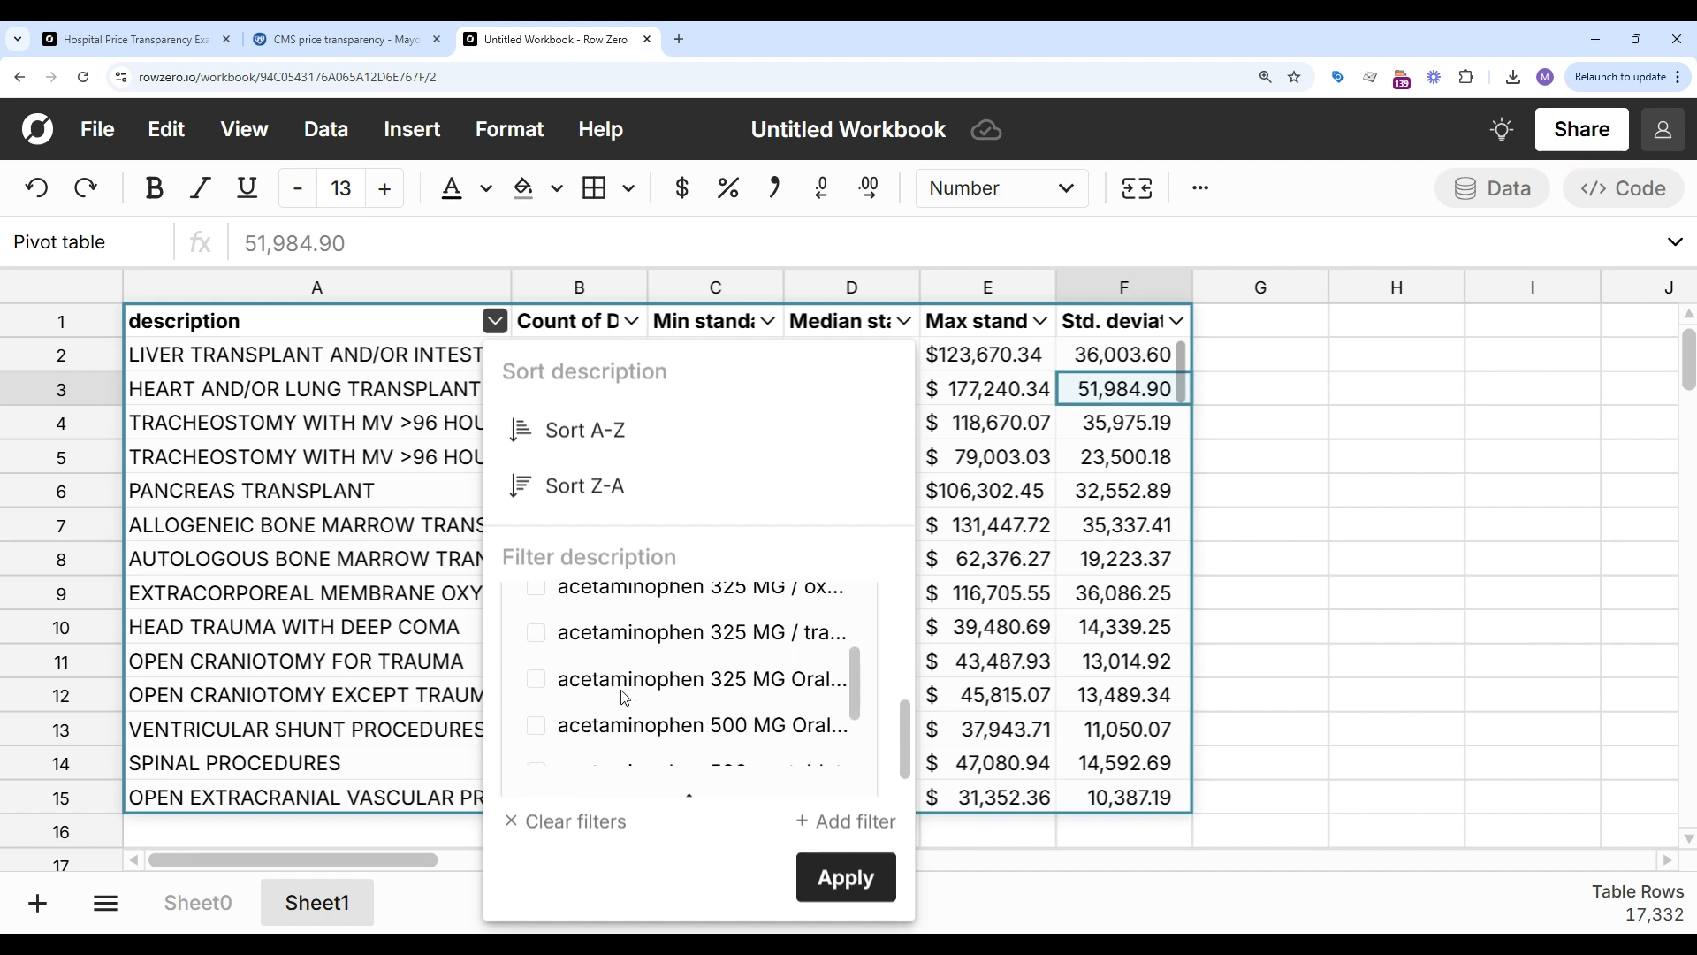
{"action": "left_click", "coordinate": [624, 690]}
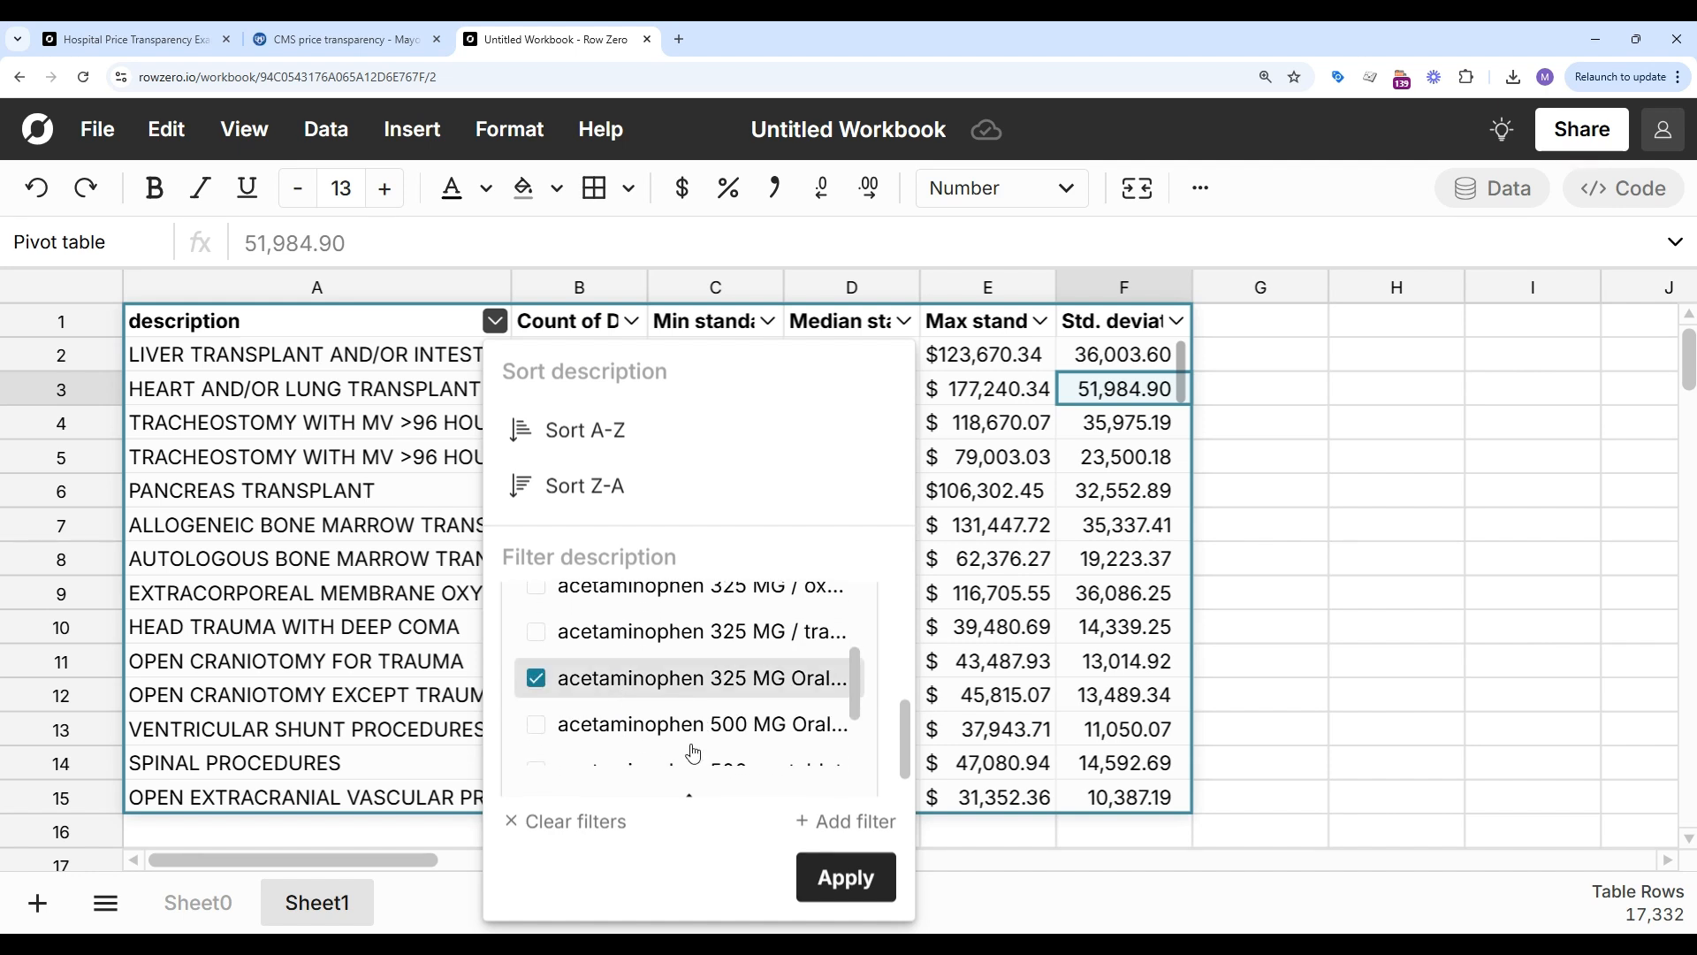
{"action": "left_click", "coordinate": [823, 878]}
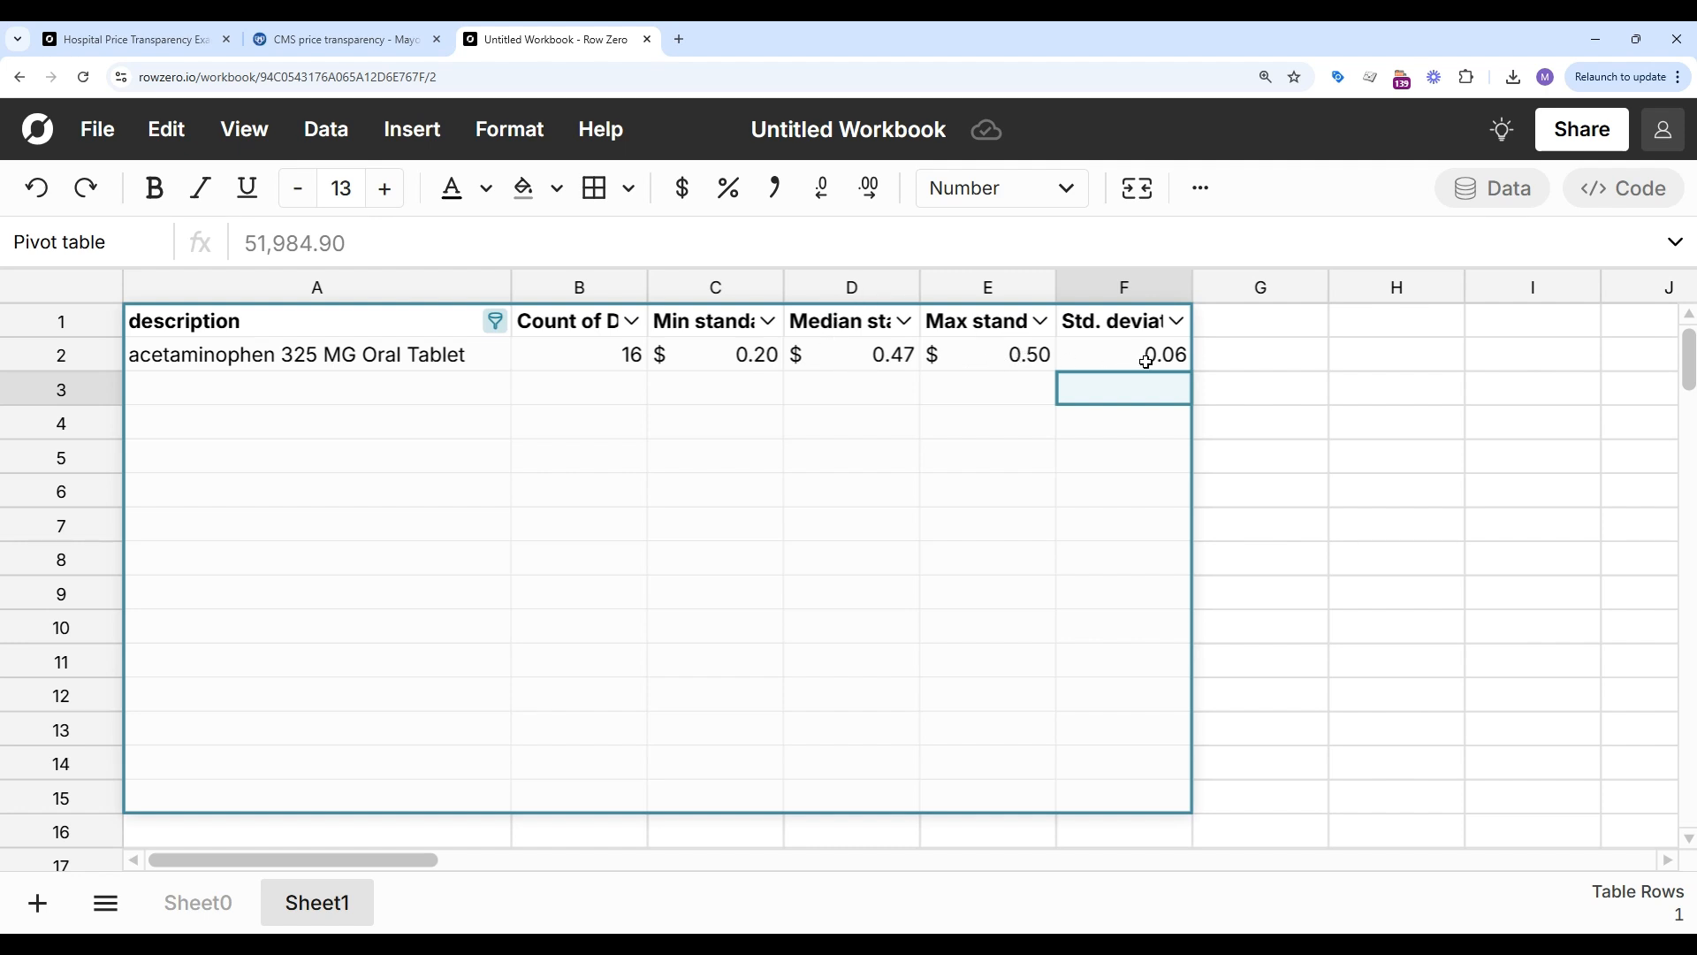
Step: Add amoxicillin 500 MG Oral Capsule to the items selected in the description filter
{"action": "left_click", "coordinate": [495, 321]}
{"action": "left_click", "coordinate": [585, 691]}
{"action": "type", "text": "amoxi"}
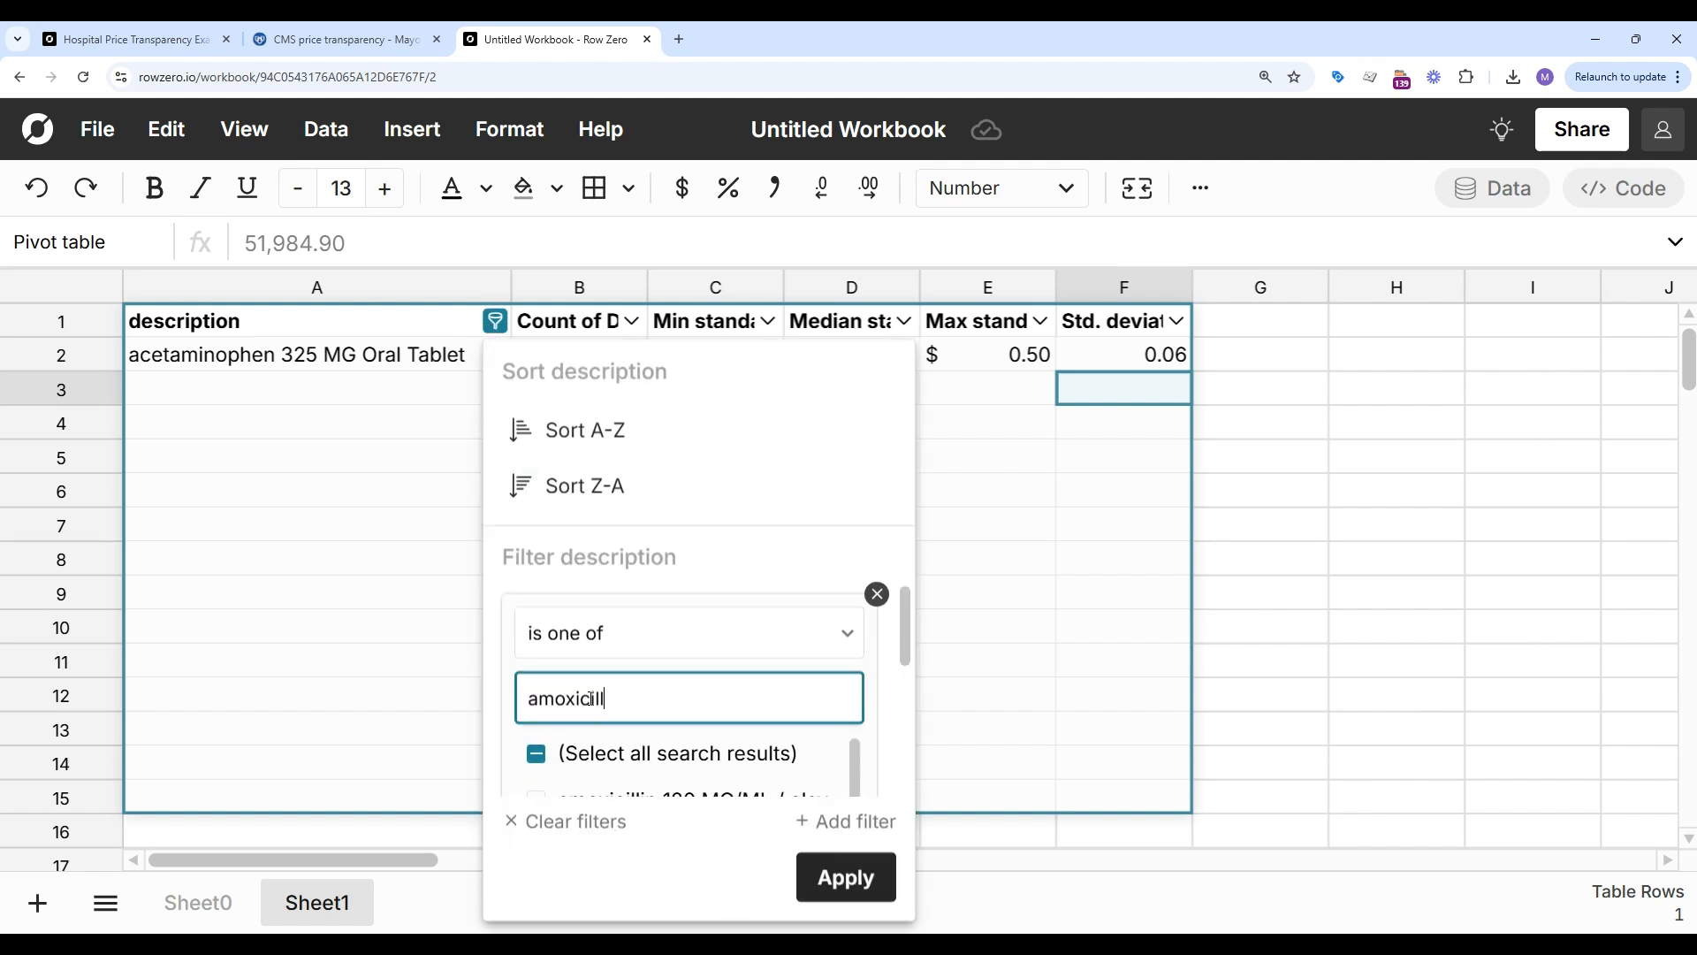
{"action": "type", "text": "cilli"}
{"action": "scroll", "coordinate": [760, 618], "scroll_direction": "down", "scroll_amount": 5}
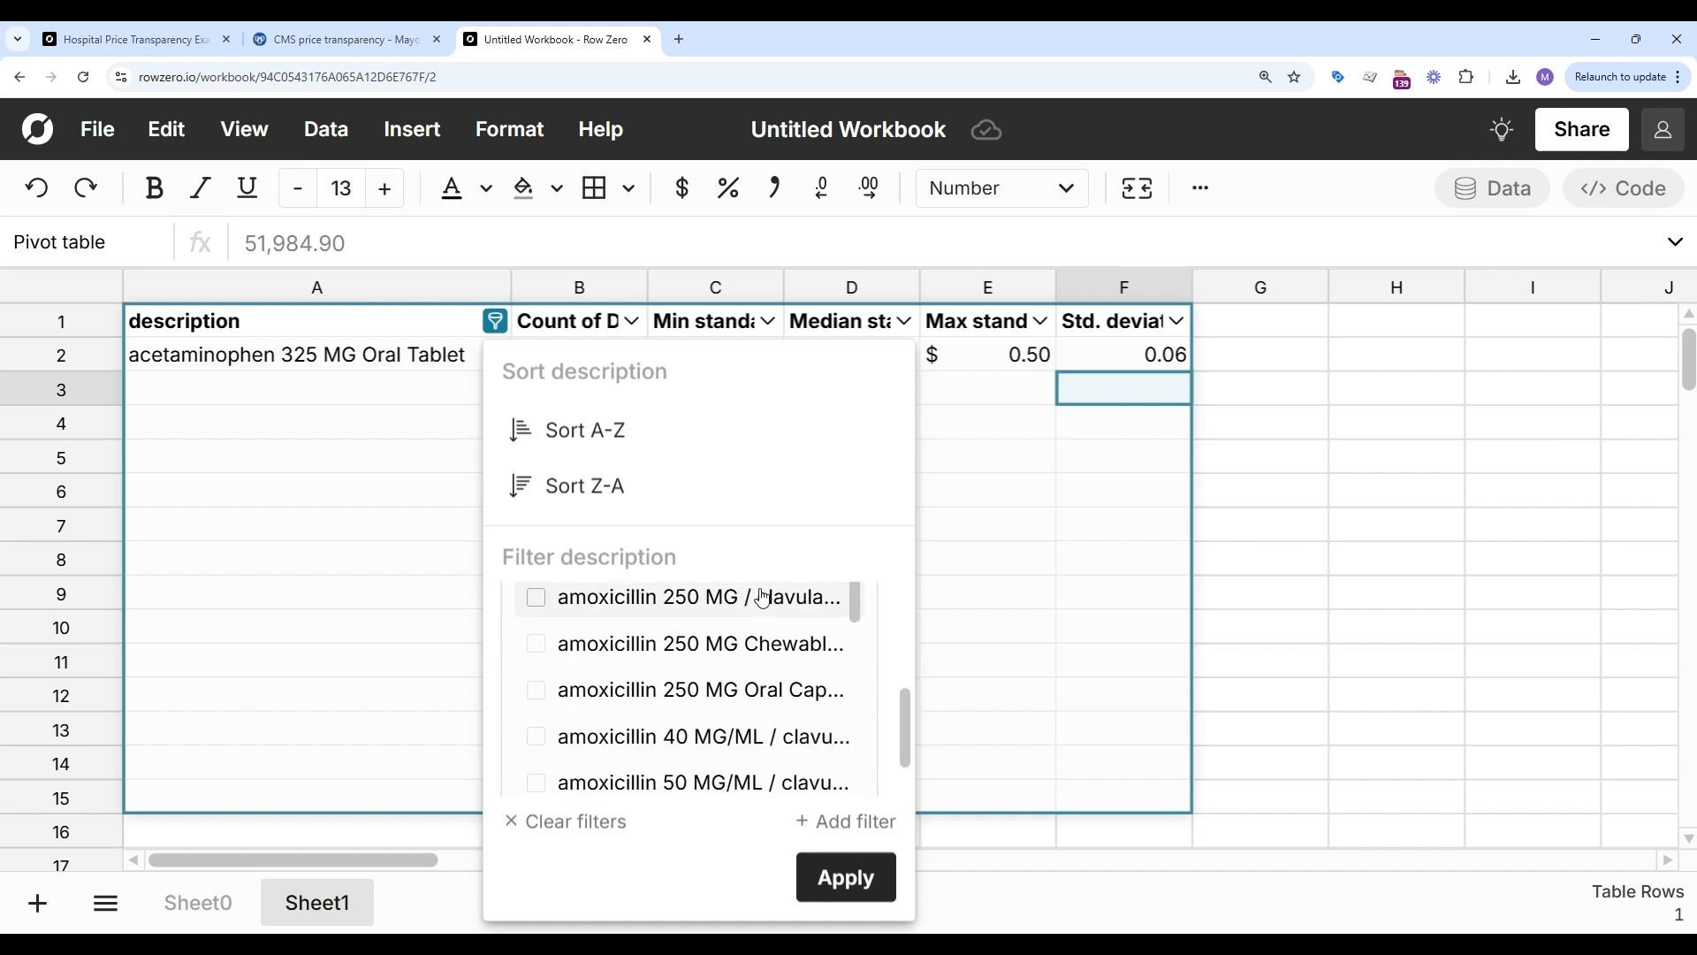
{"action": "scroll", "coordinate": [764, 664], "scroll_direction": "down", "scroll_amount": 5}
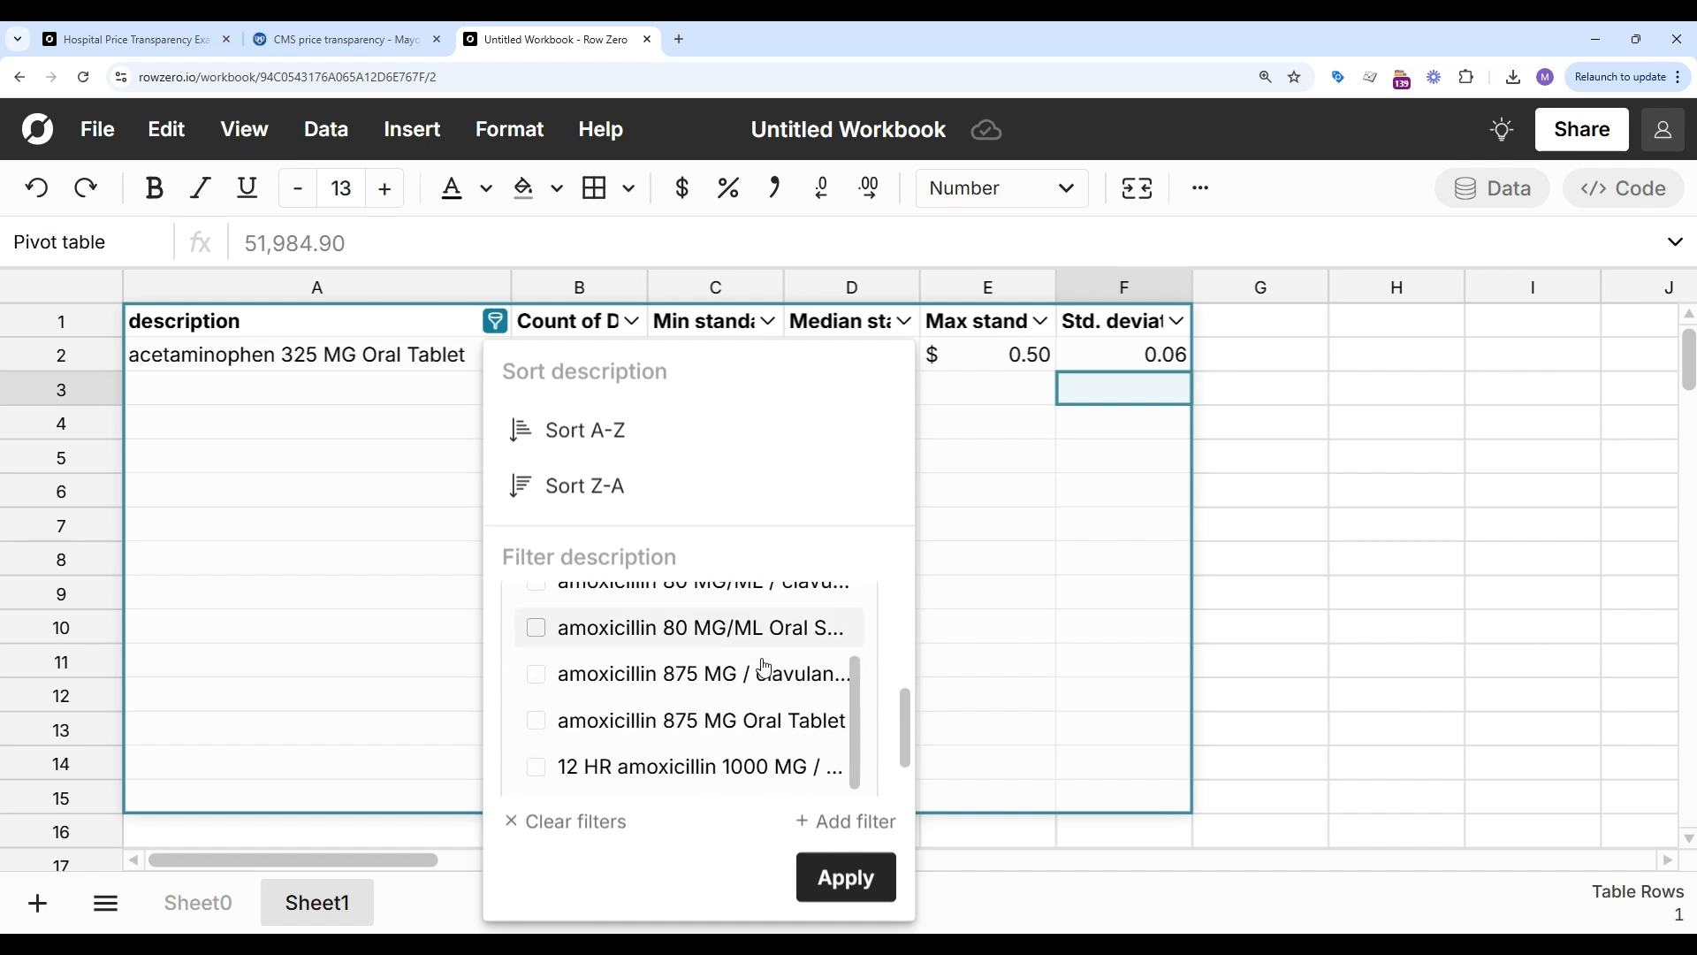
{"action": "scroll", "coordinate": [763, 664], "scroll_direction": "up", "scroll_amount": 3}
{"action": "left_click", "coordinate": [764, 664]}
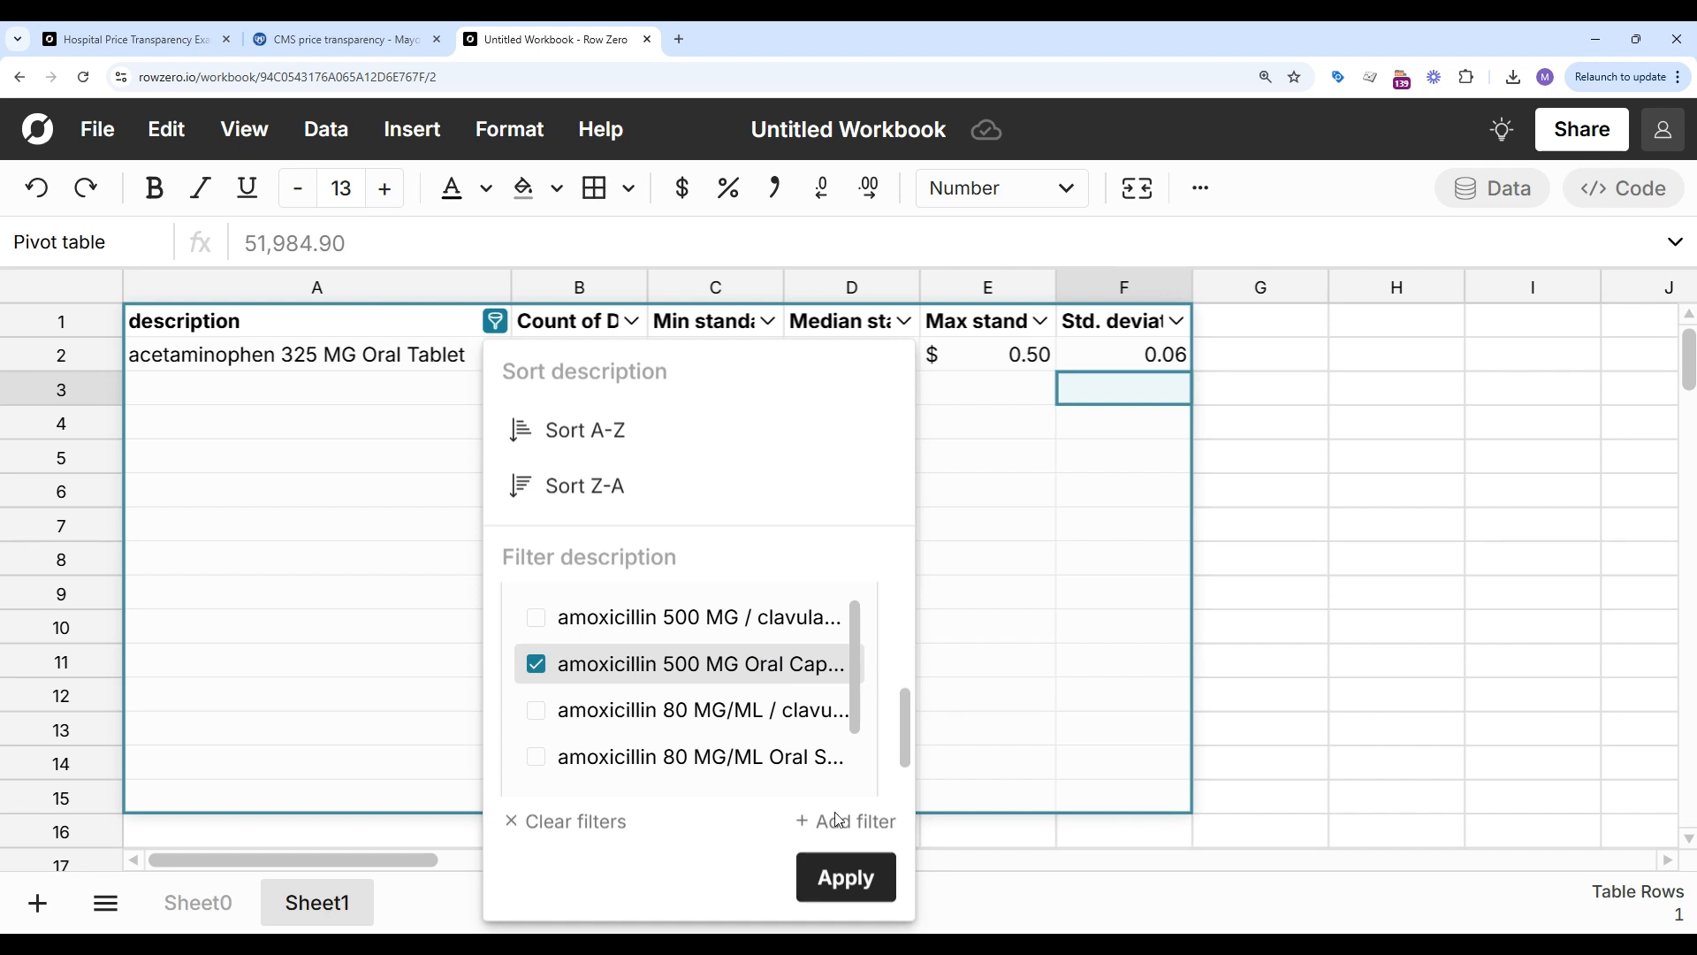
{"action": "left_click", "coordinate": [855, 878]}
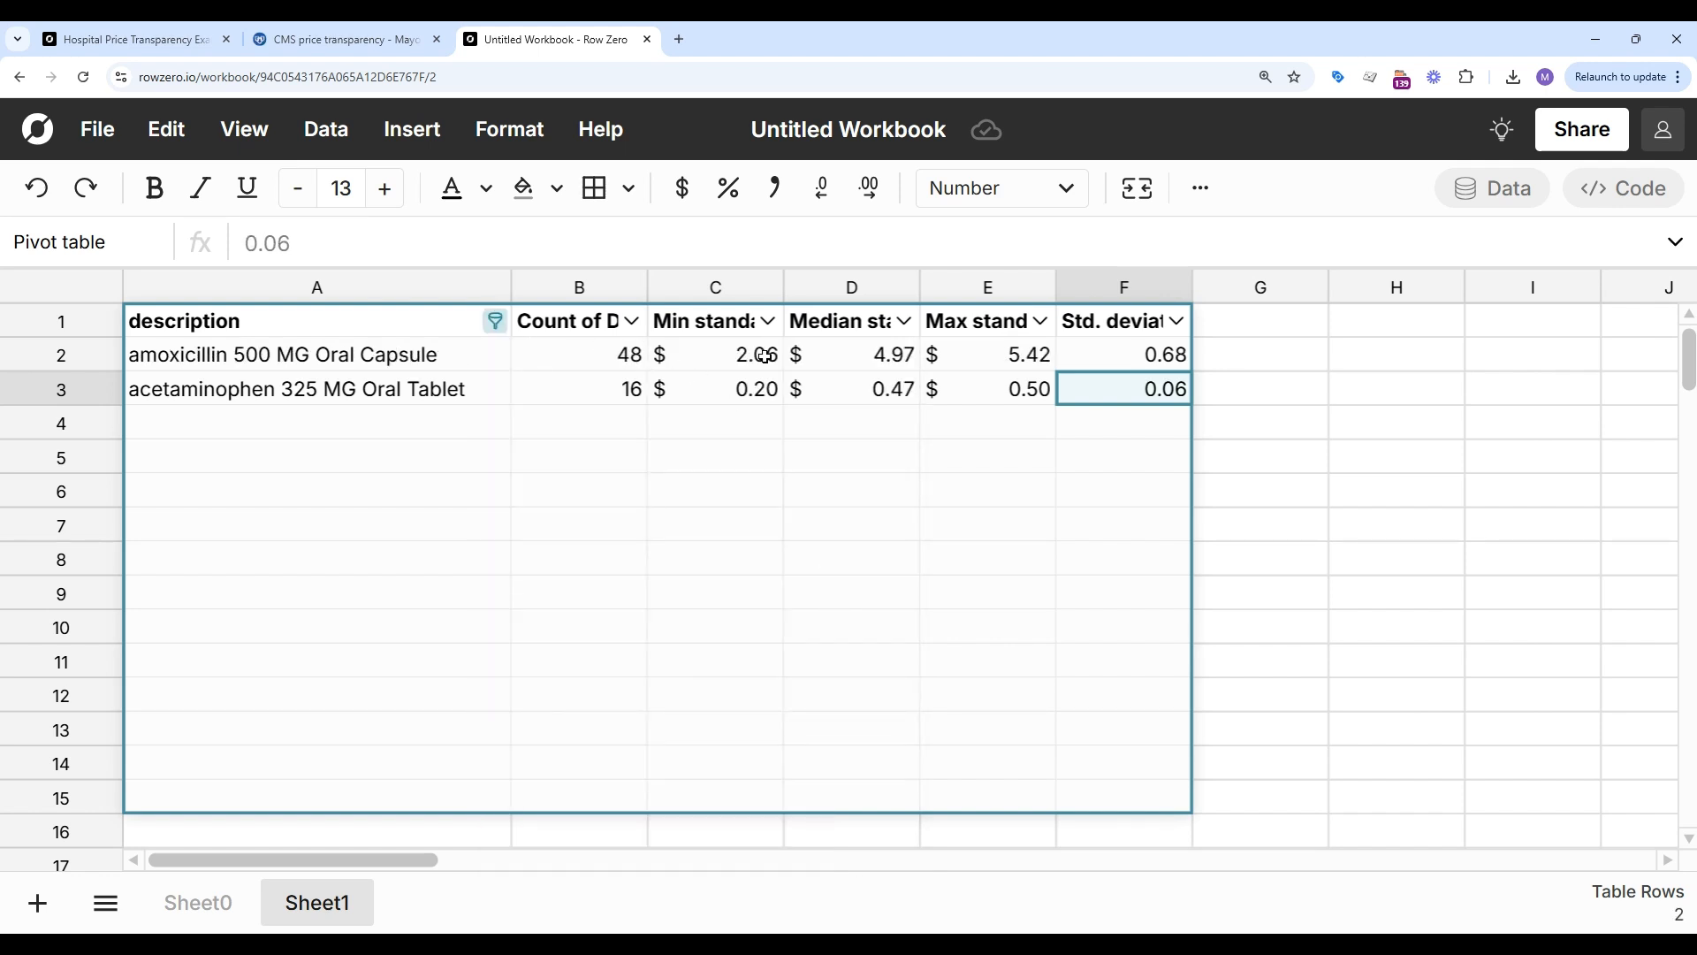
Step: Include the plain Appendectomy entry in the description filter as well
{"action": "left_click", "coordinate": [497, 321]}
{"action": "left_click", "coordinate": [578, 700]}
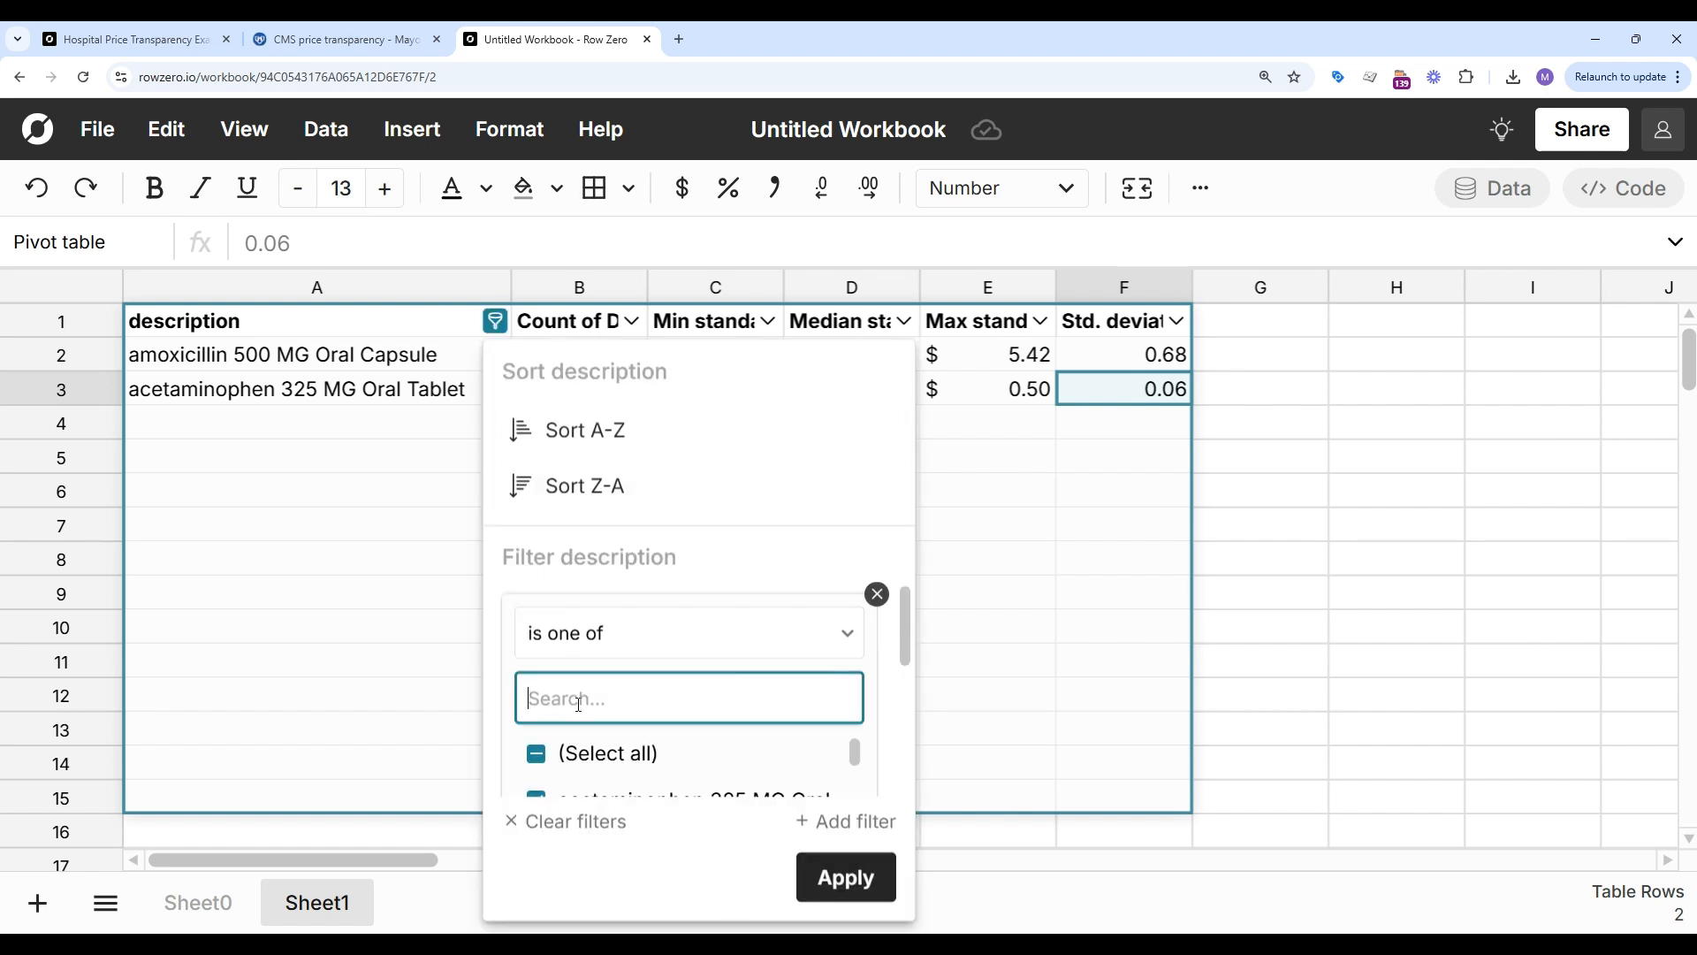
{"action": "type", "text": "appendec"}
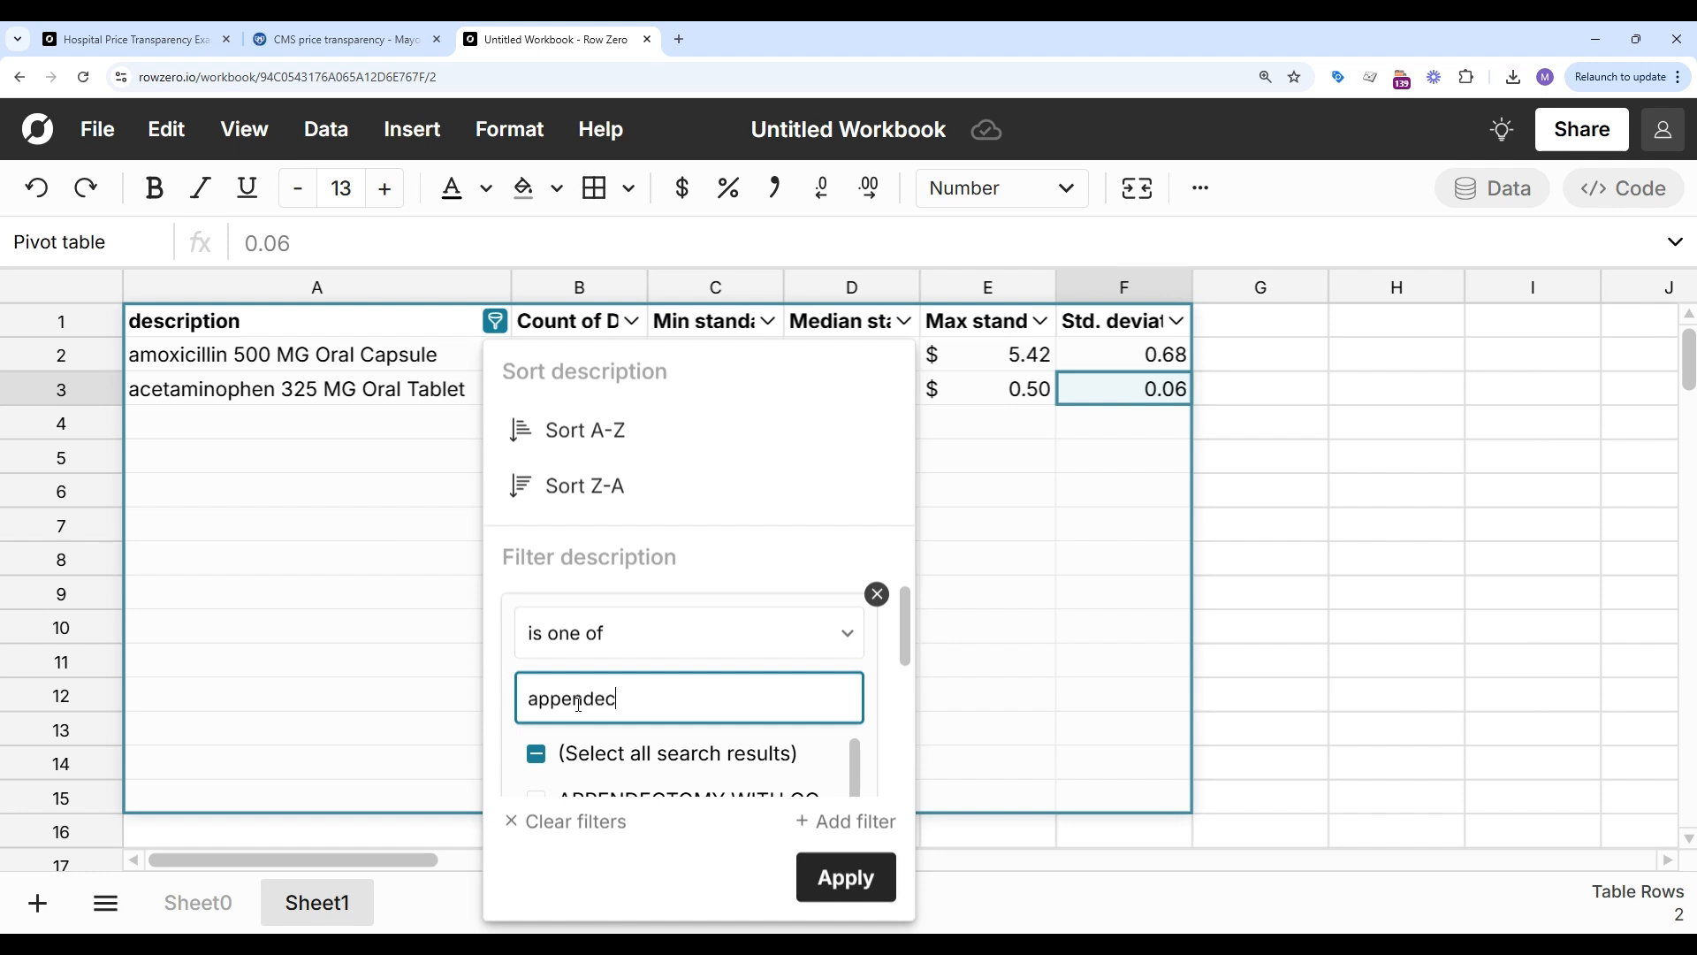
{"action": "scroll", "coordinate": [579, 704], "scroll_direction": "down", "scroll_amount": 5}
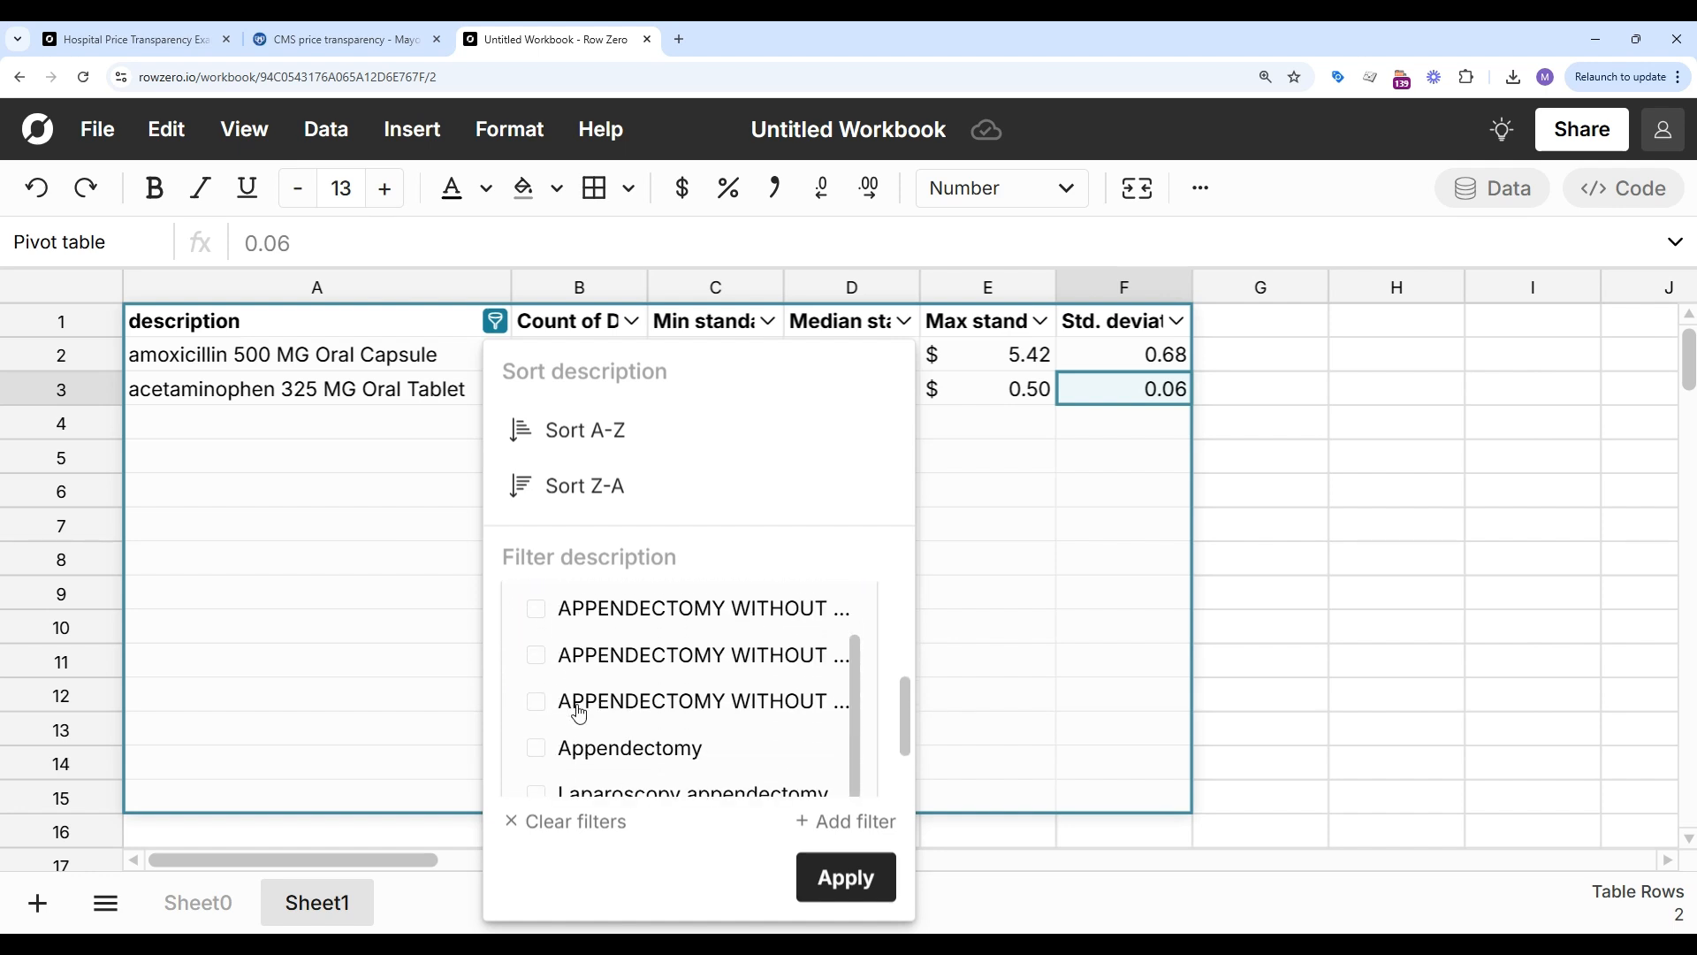
{"action": "left_click", "coordinate": [585, 750]}
{"action": "left_click", "coordinate": [835, 875]}
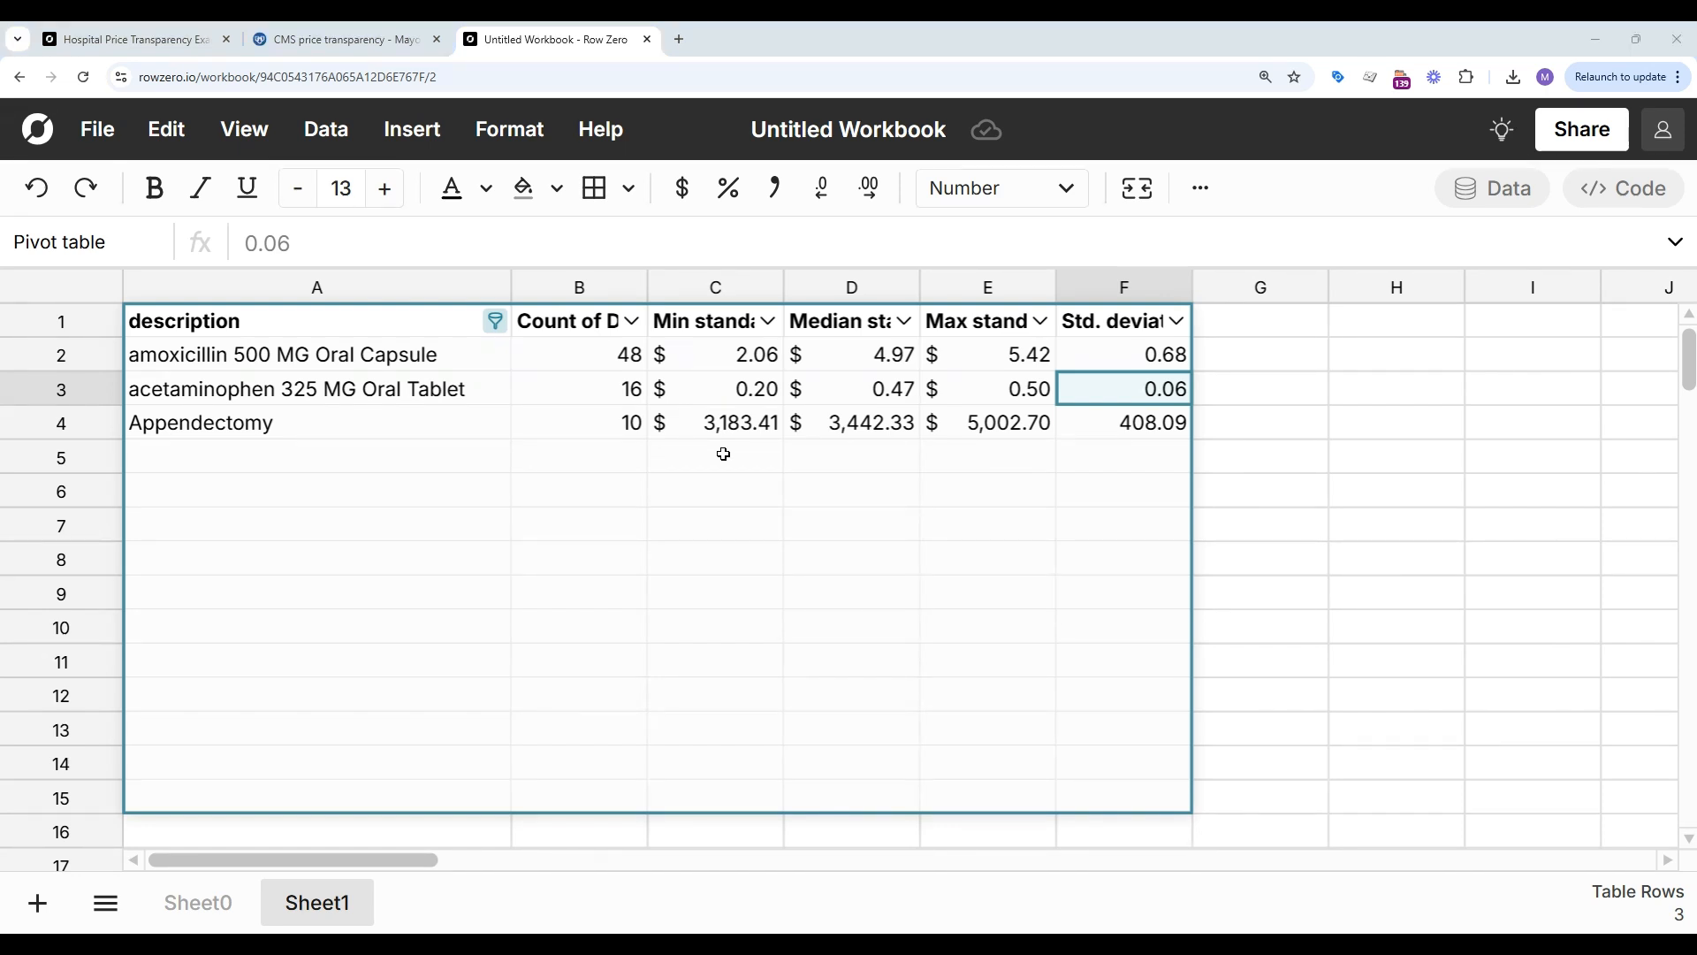
Step: Switch to the Hospital Price Transparency Example workbook and review the Mayo Clinic procedure analysis and negotiated price distribution chart
{"action": "left_click", "coordinate": [137, 41]}
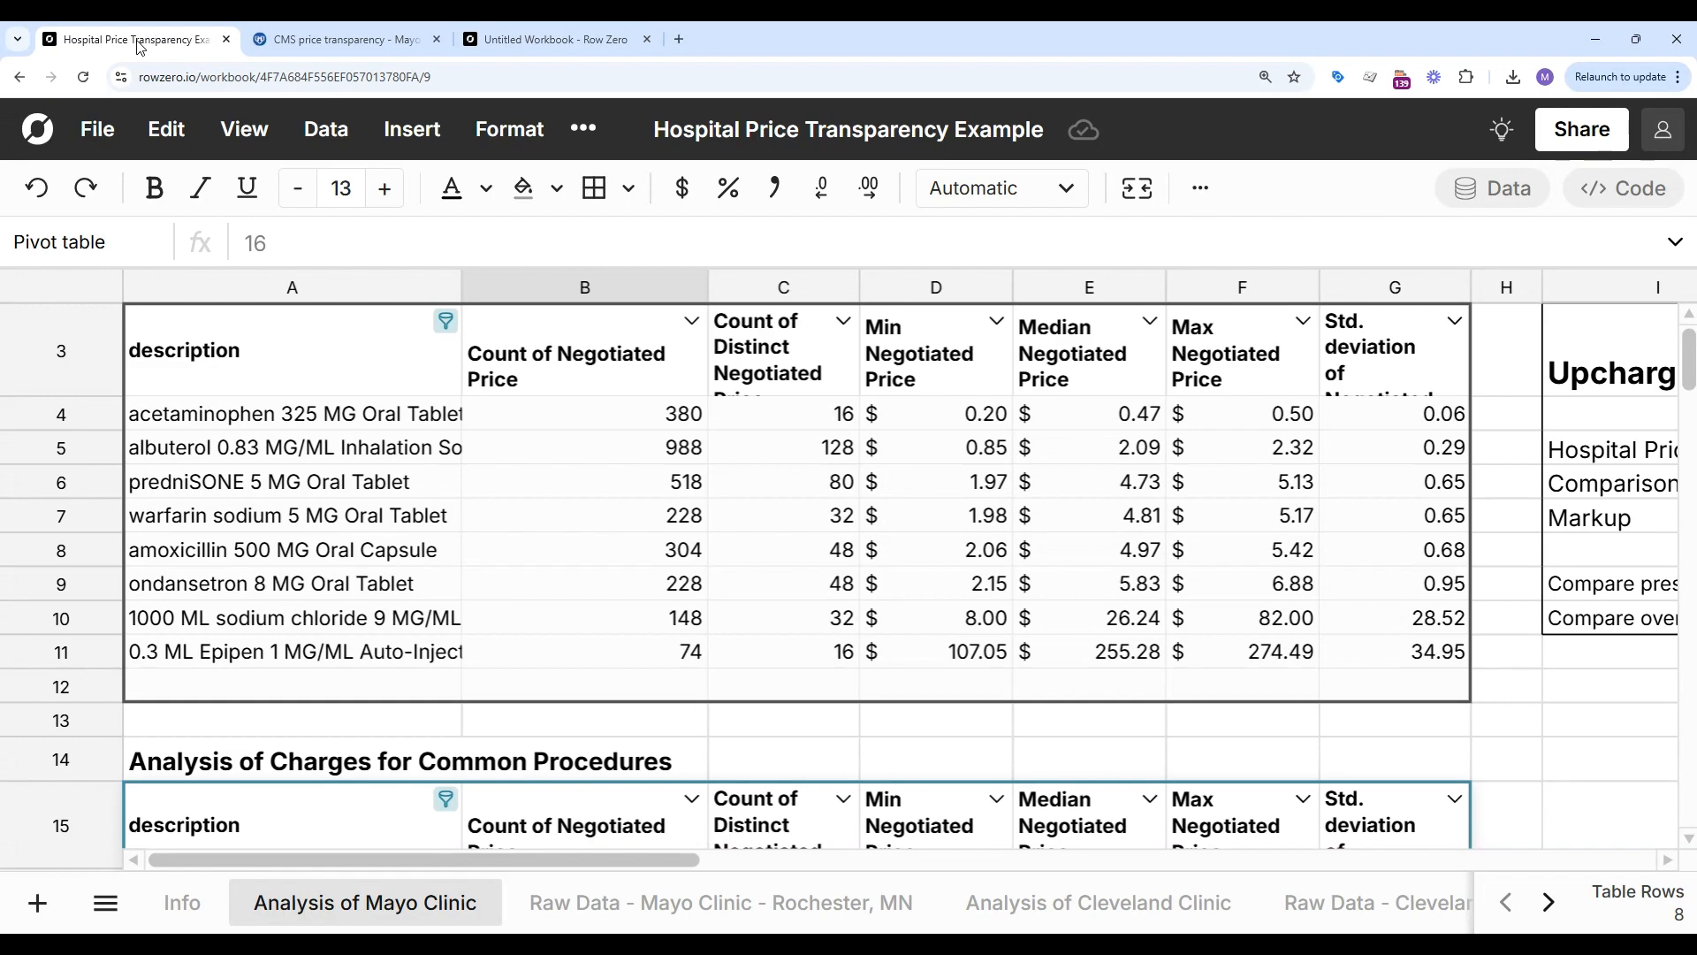
{"action": "scroll", "coordinate": [549, 471], "scroll_direction": "down", "scroll_amount": 5}
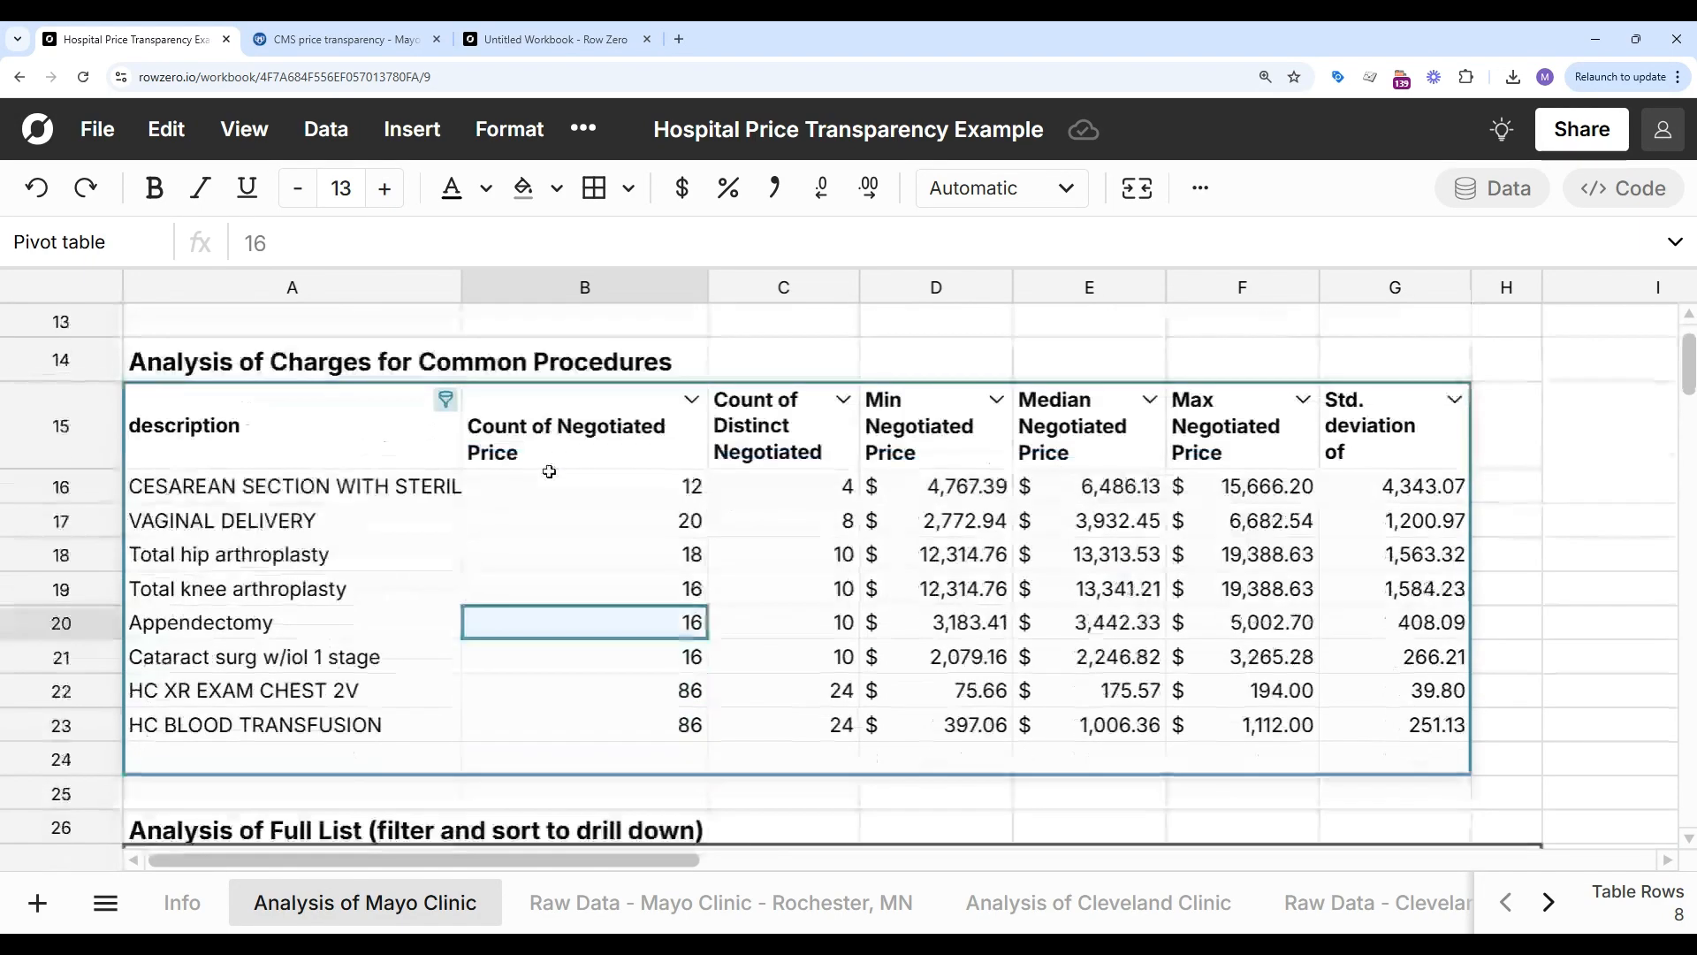
{"action": "scroll", "coordinate": [549, 471], "scroll_direction": "down", "scroll_amount": 15}
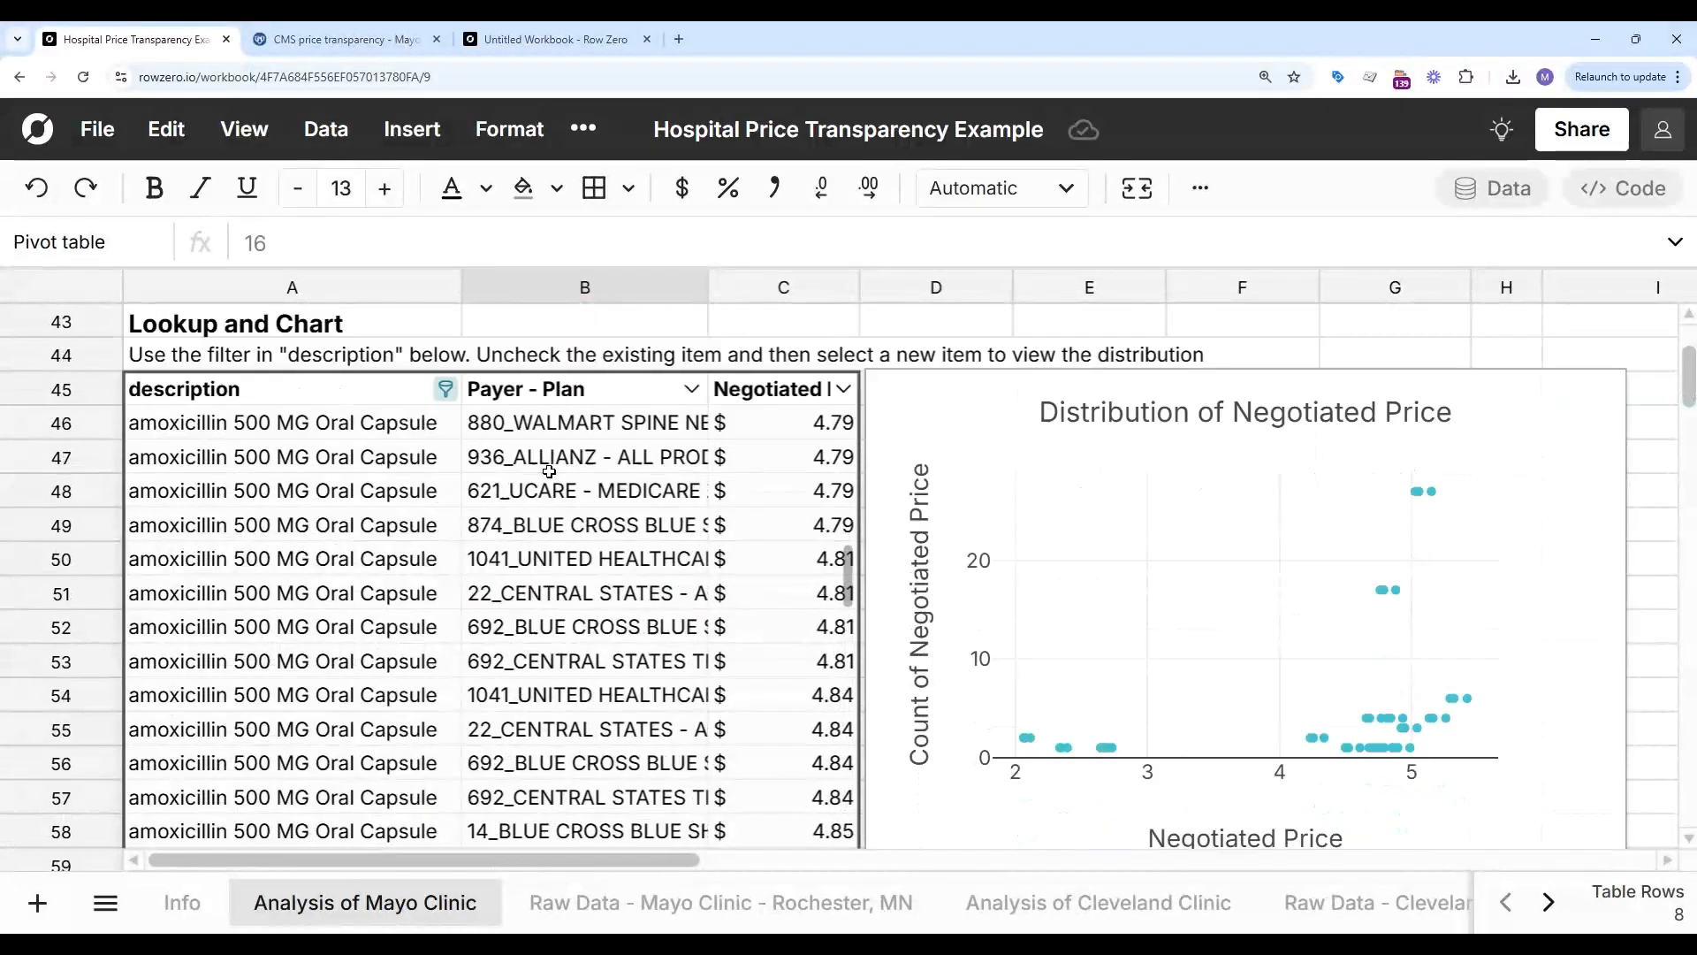
{"action": "scroll", "coordinate": [549, 471], "scroll_direction": "down", "scroll_amount": 1}
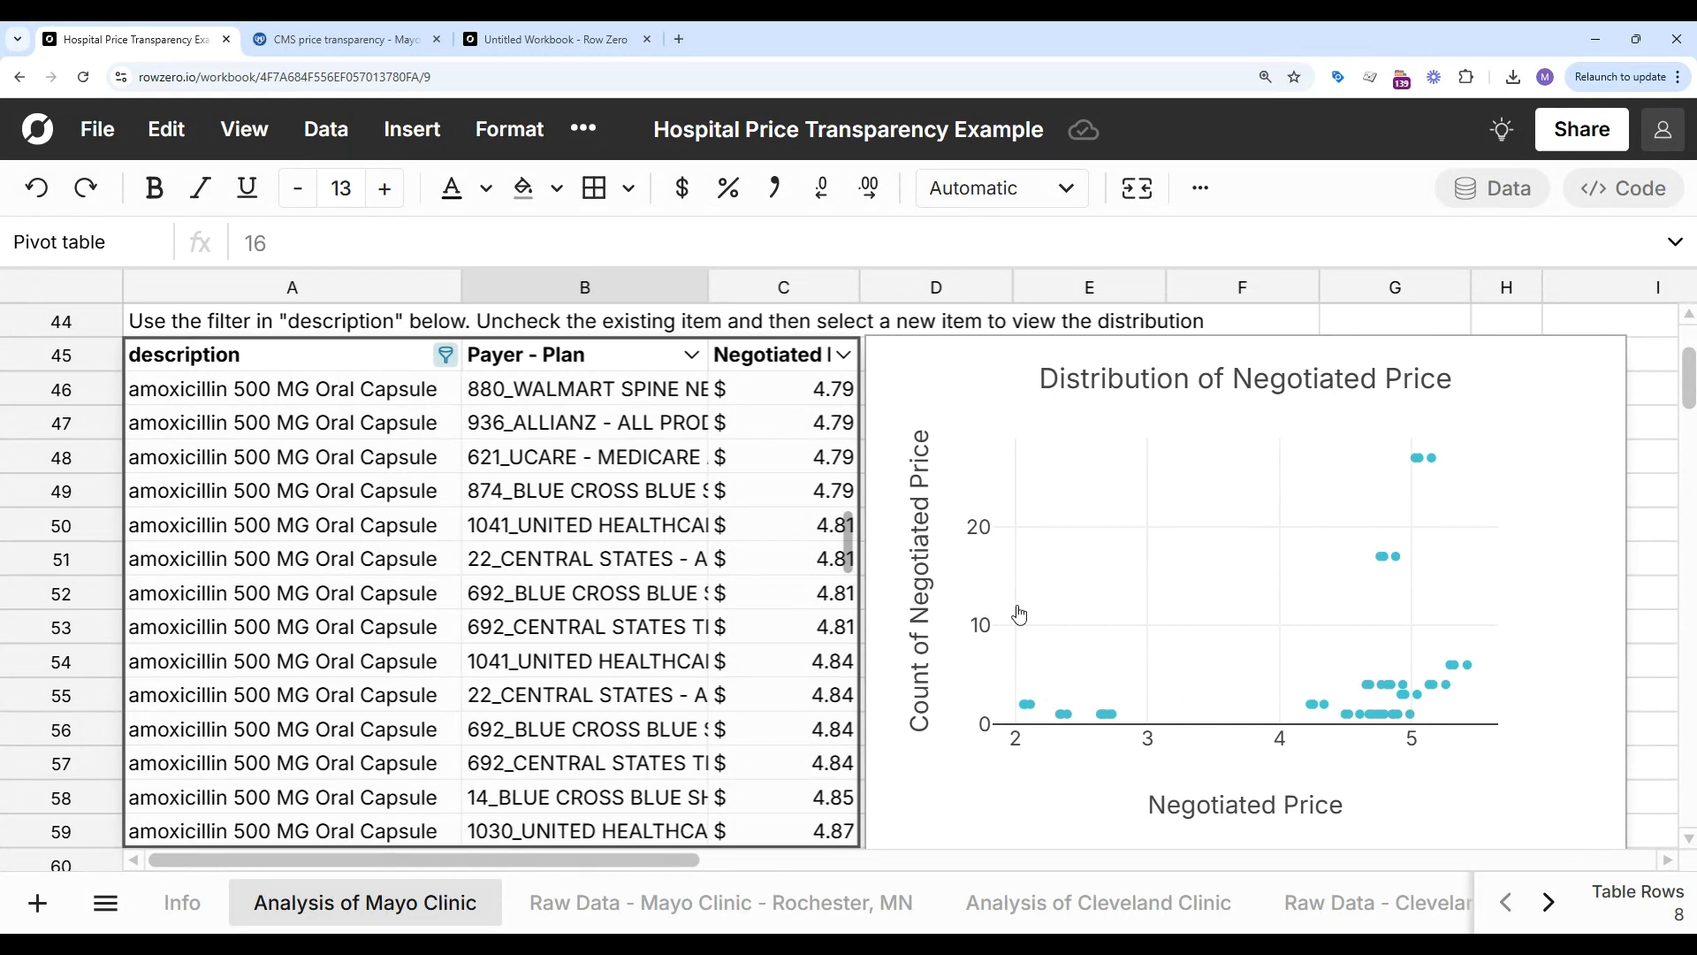
Step: Compare median prices on the Compare Across Hospitals sheet with the plan distribution on the Comparison Chart - Tylenol sheet
{"action": "left_click", "coordinate": [1549, 903]}
{"action": "left_click", "coordinate": [1549, 902]}
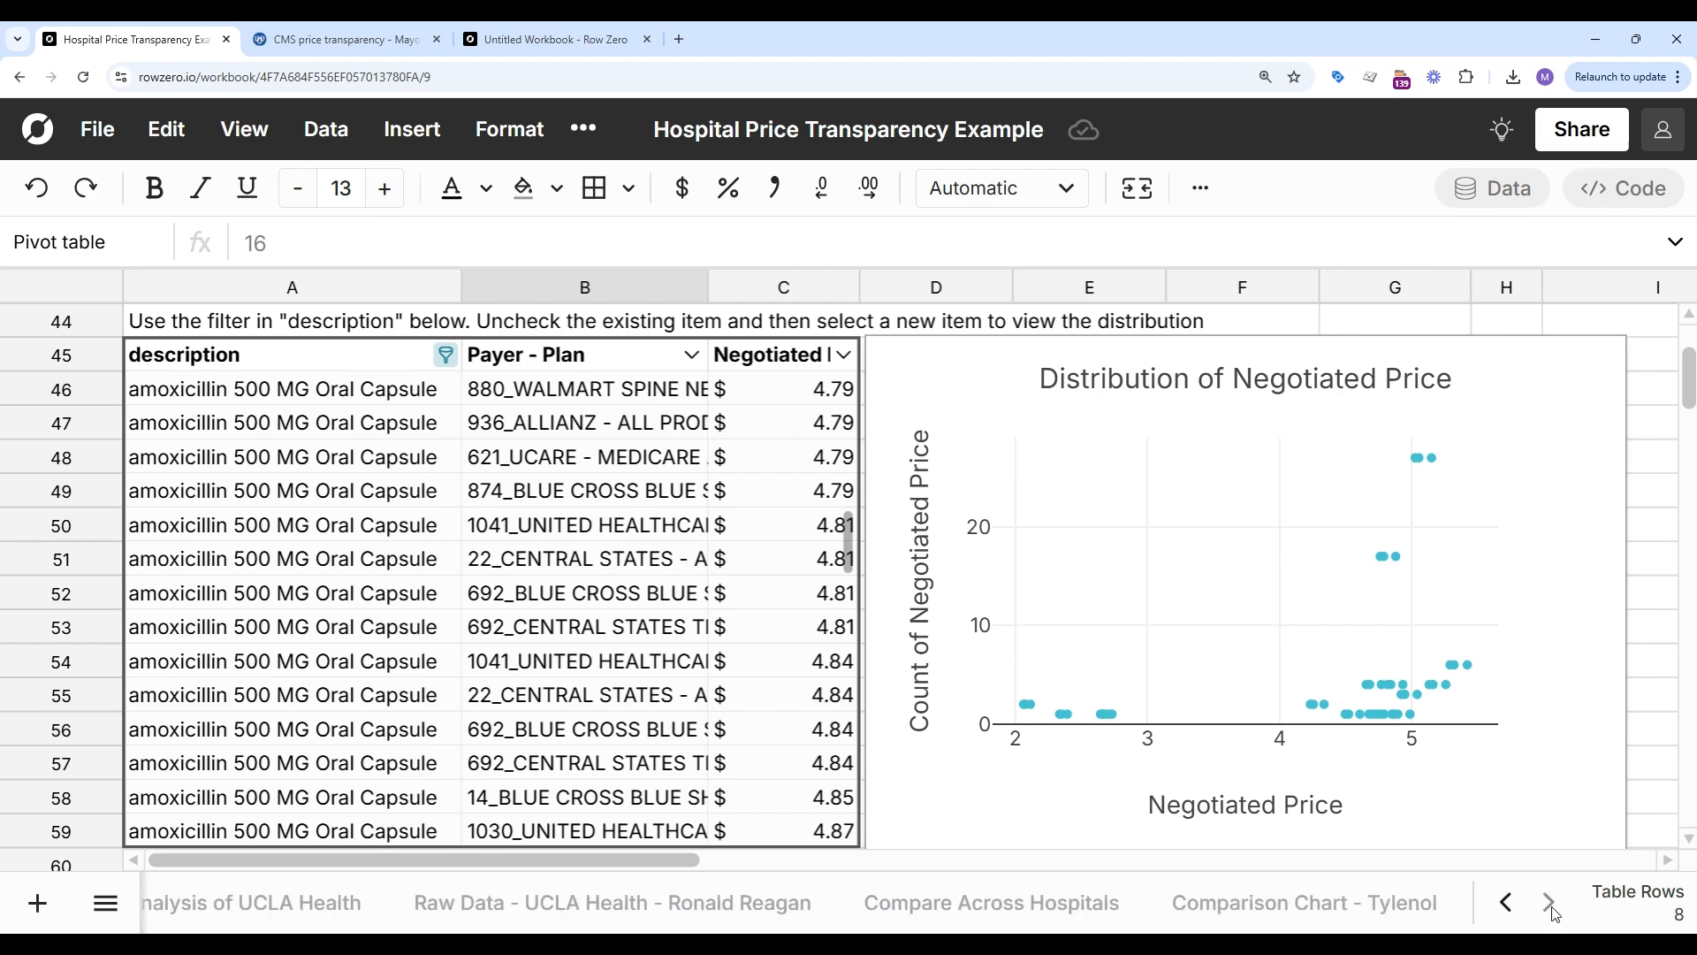
{"action": "left_click", "coordinate": [992, 903]}
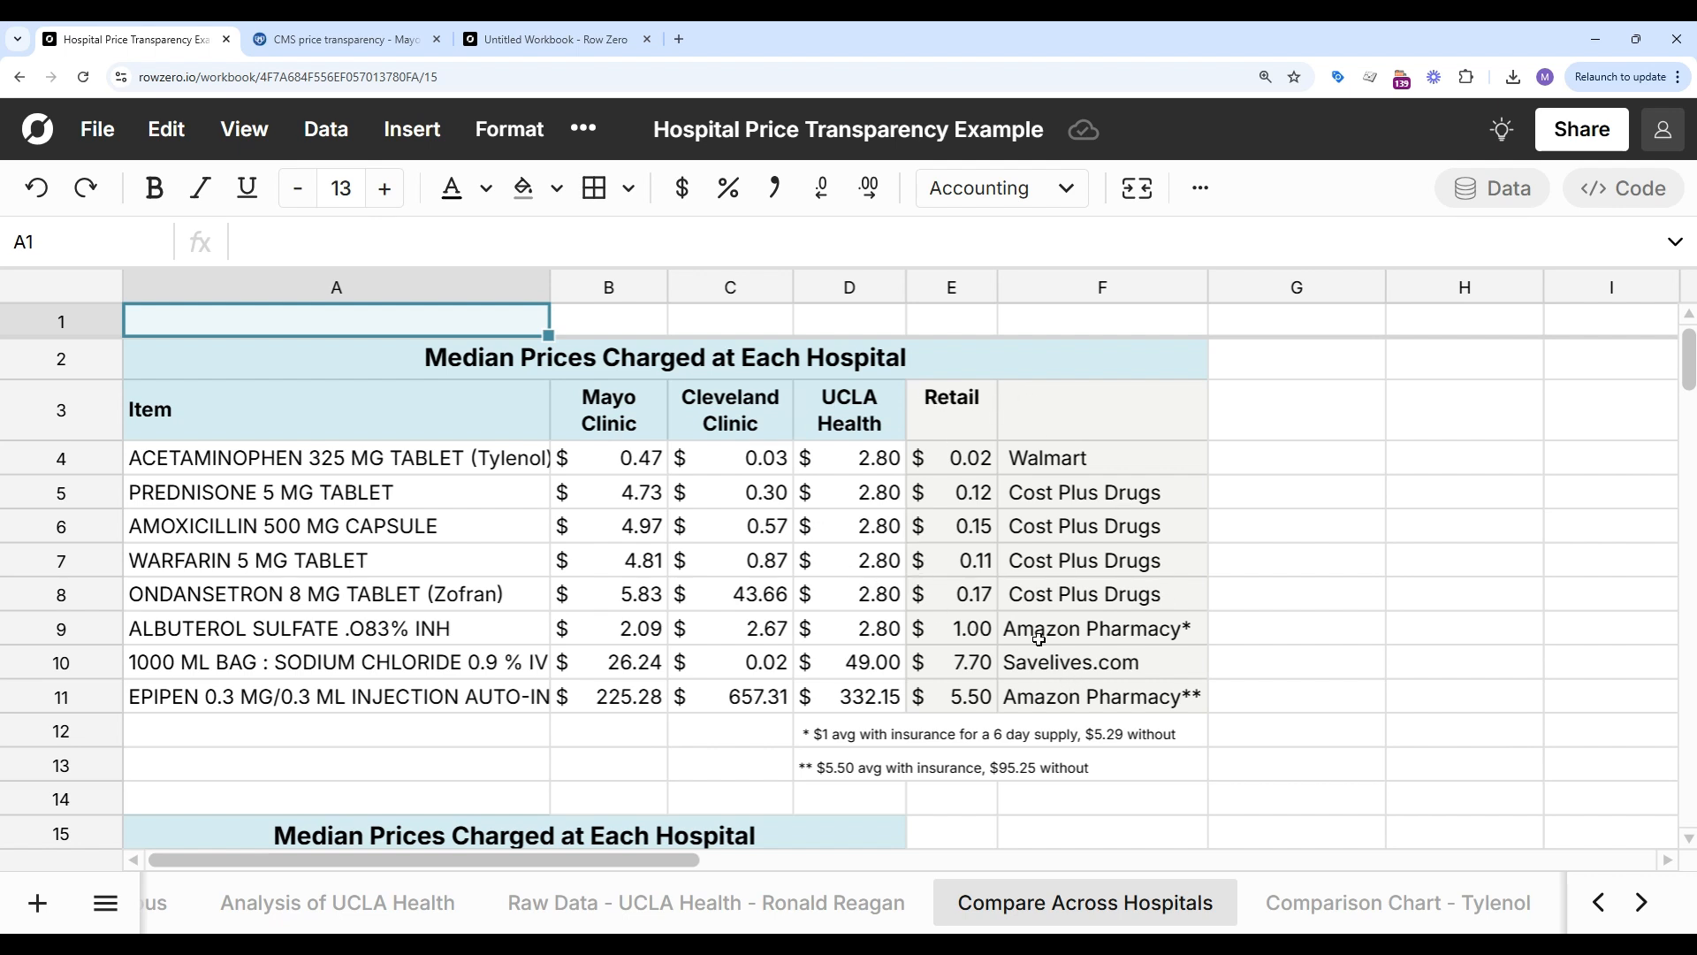
{"action": "left_click", "coordinate": [1409, 902]}
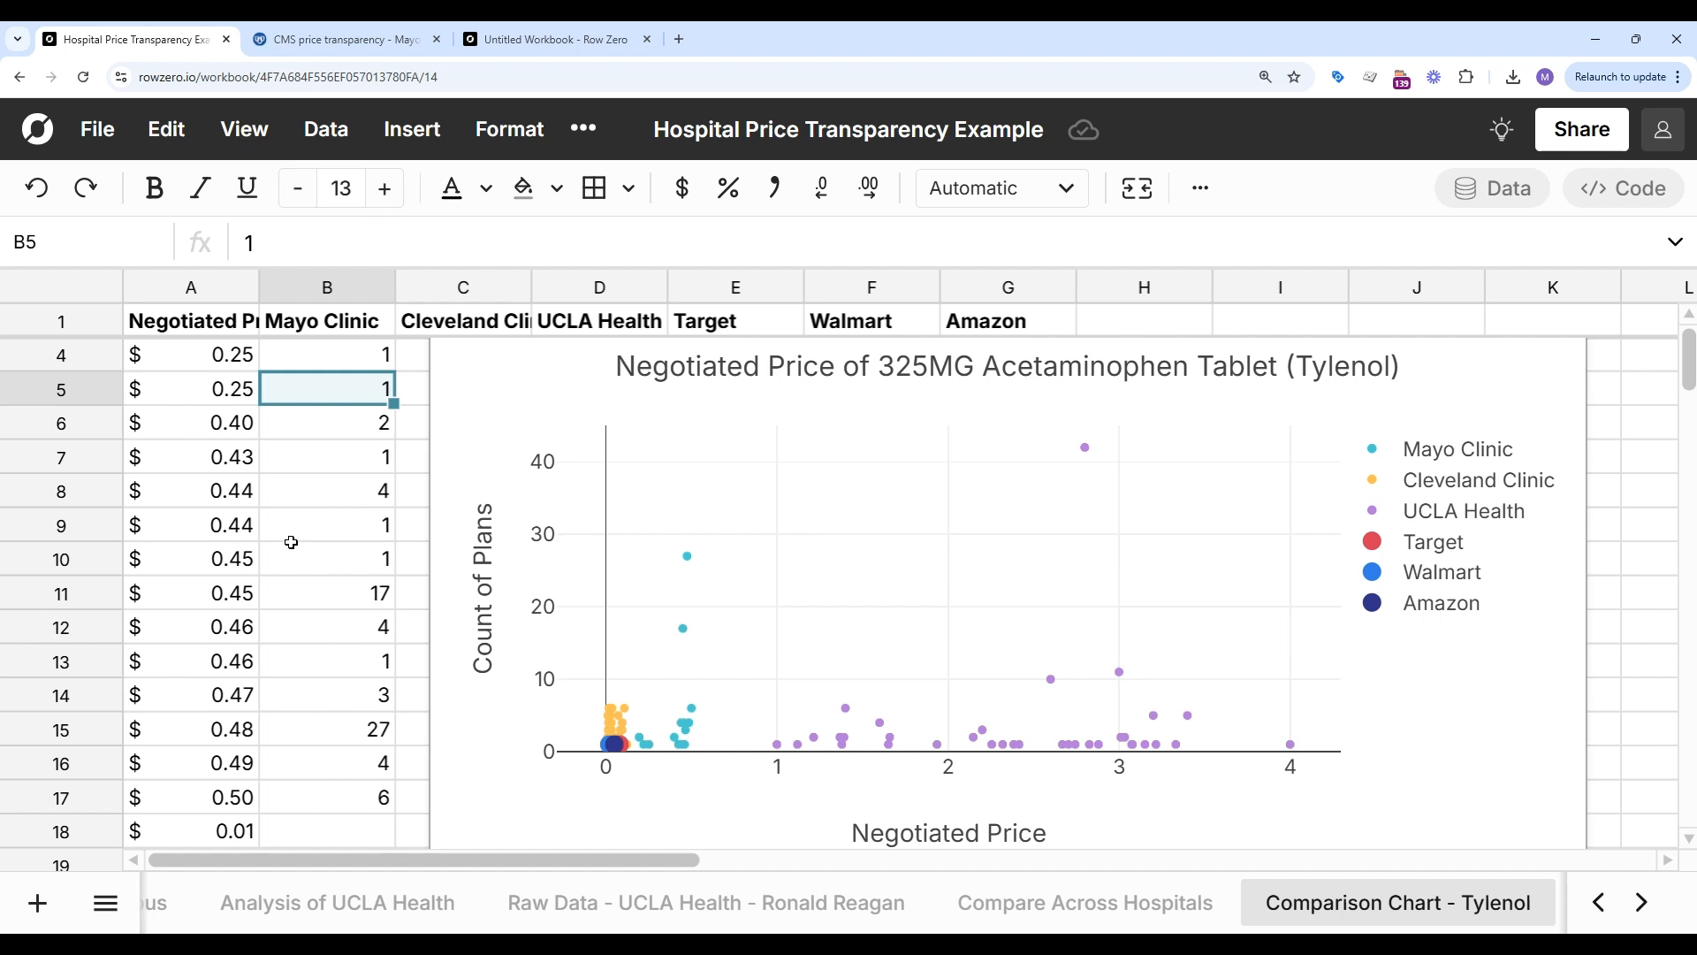
{"action": "left_click", "coordinate": [993, 907]}
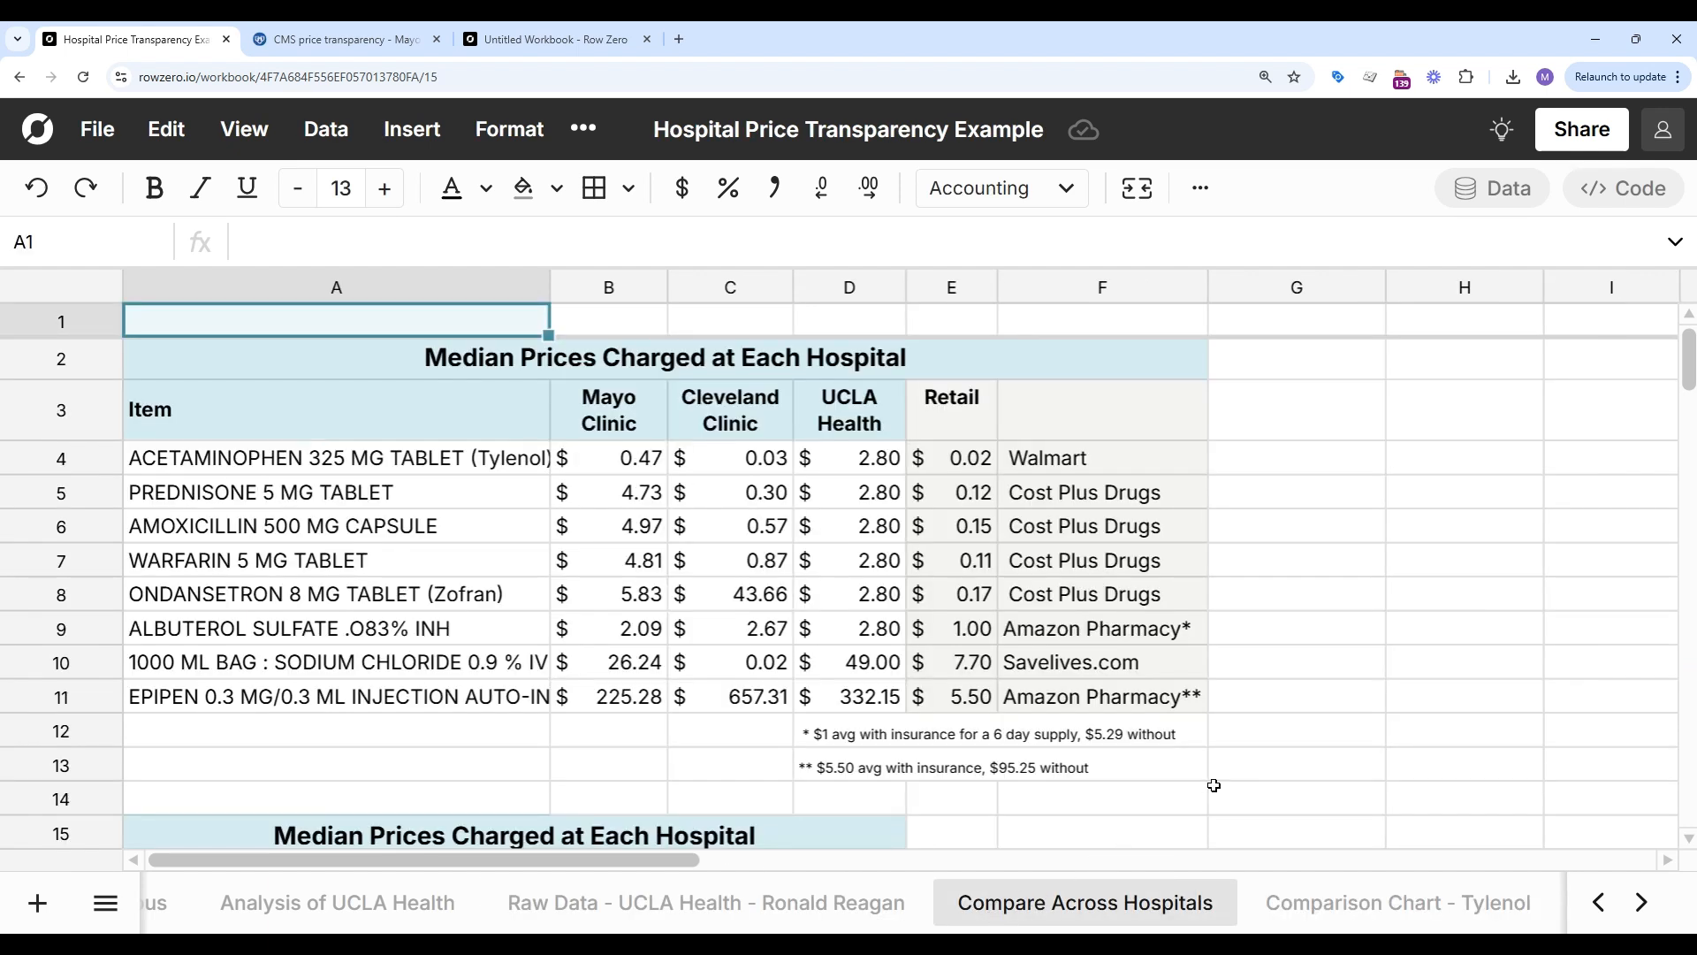